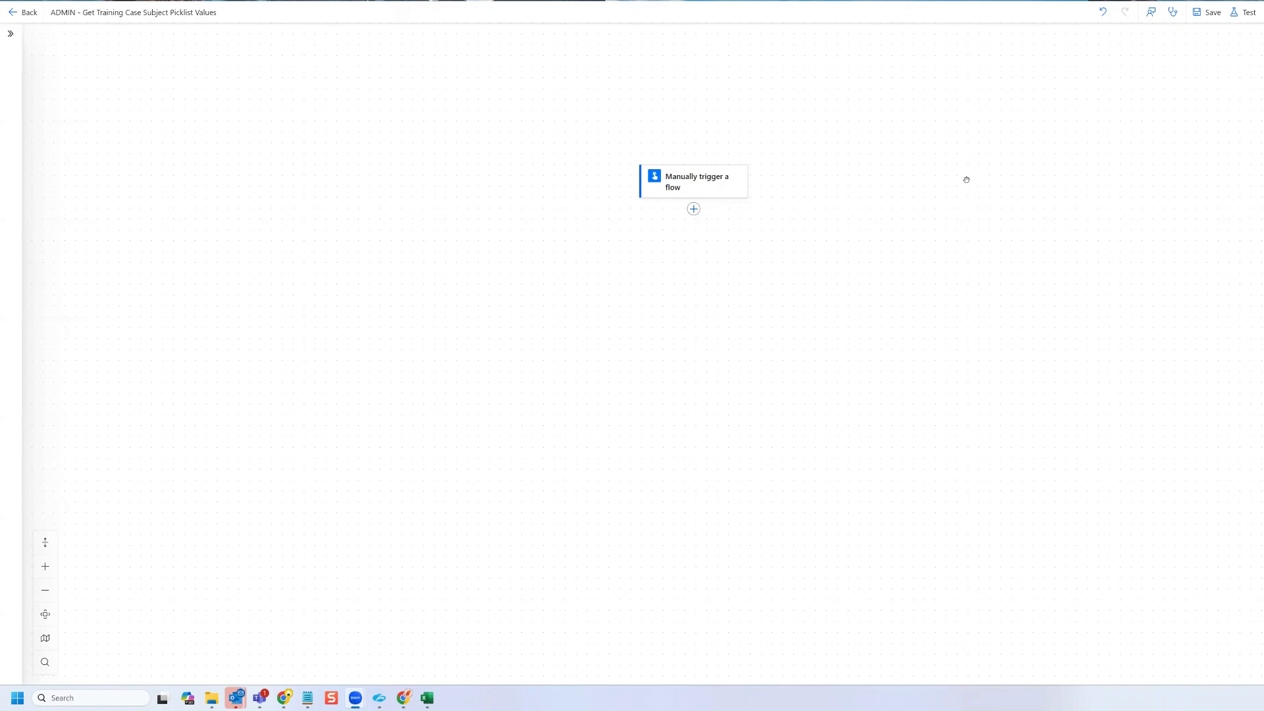
Step: Search the connectors for "salesforce" and add its Send an HTTP request action below the manual trigger
left_click(693, 208)
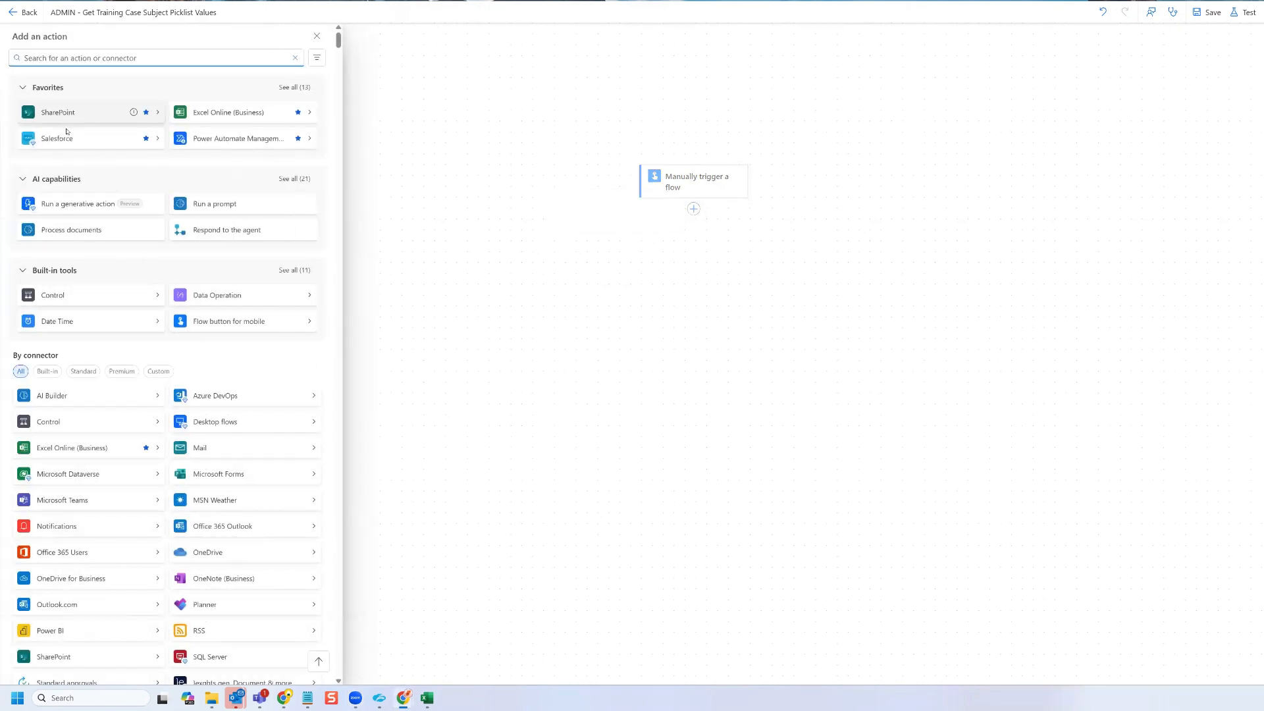
type("salesforce")
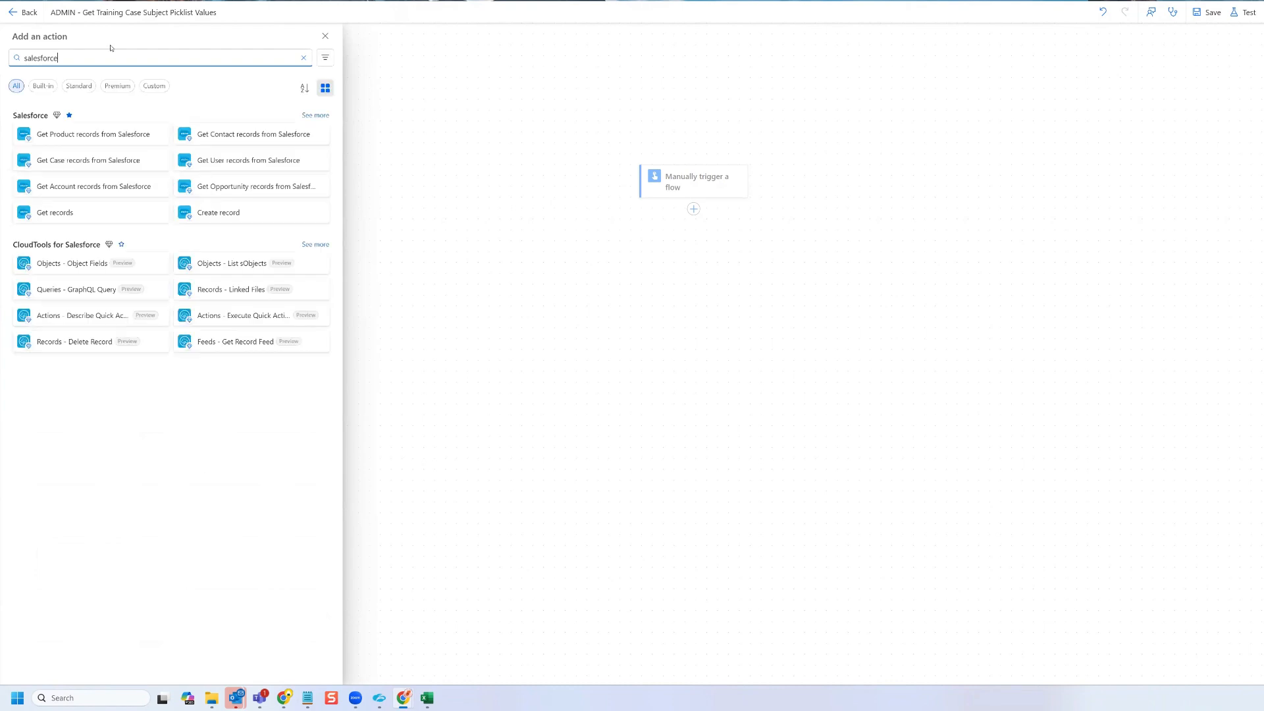
left_click(315, 115)
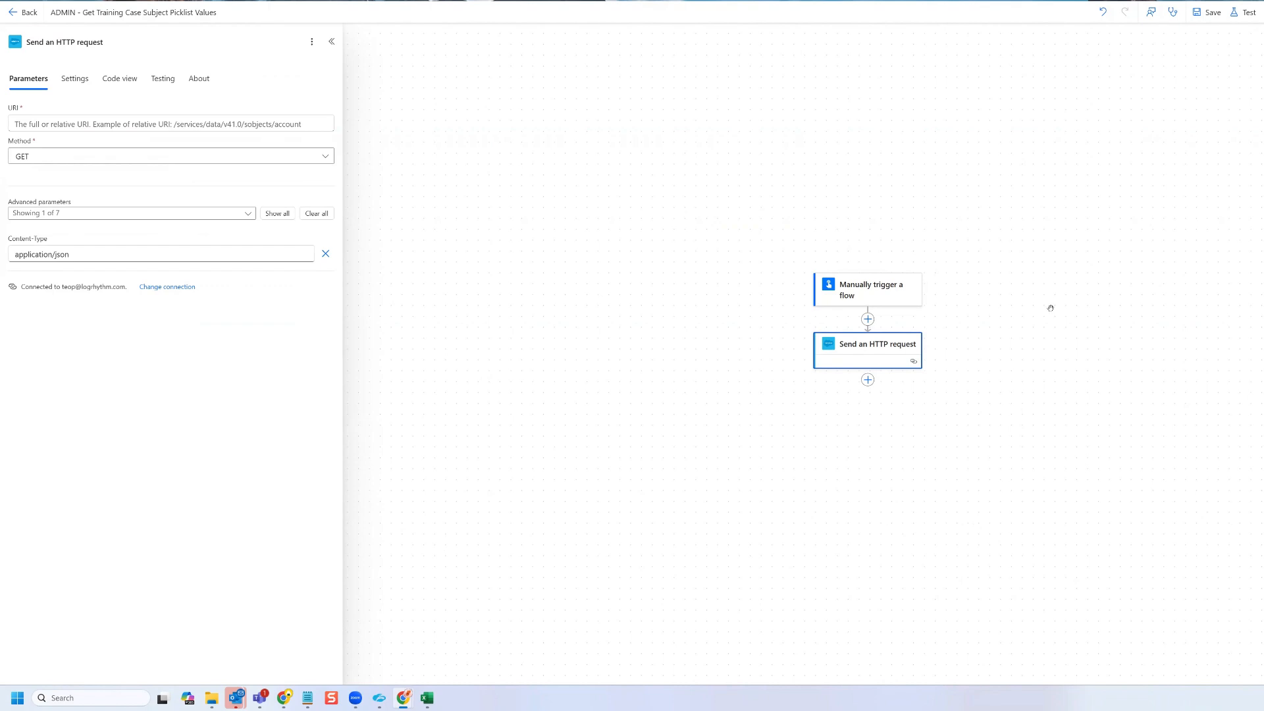
Step: Set the HTTP request's URI to /services/data/v58.0/sobjects/Case/describe
left_click(93, 123)
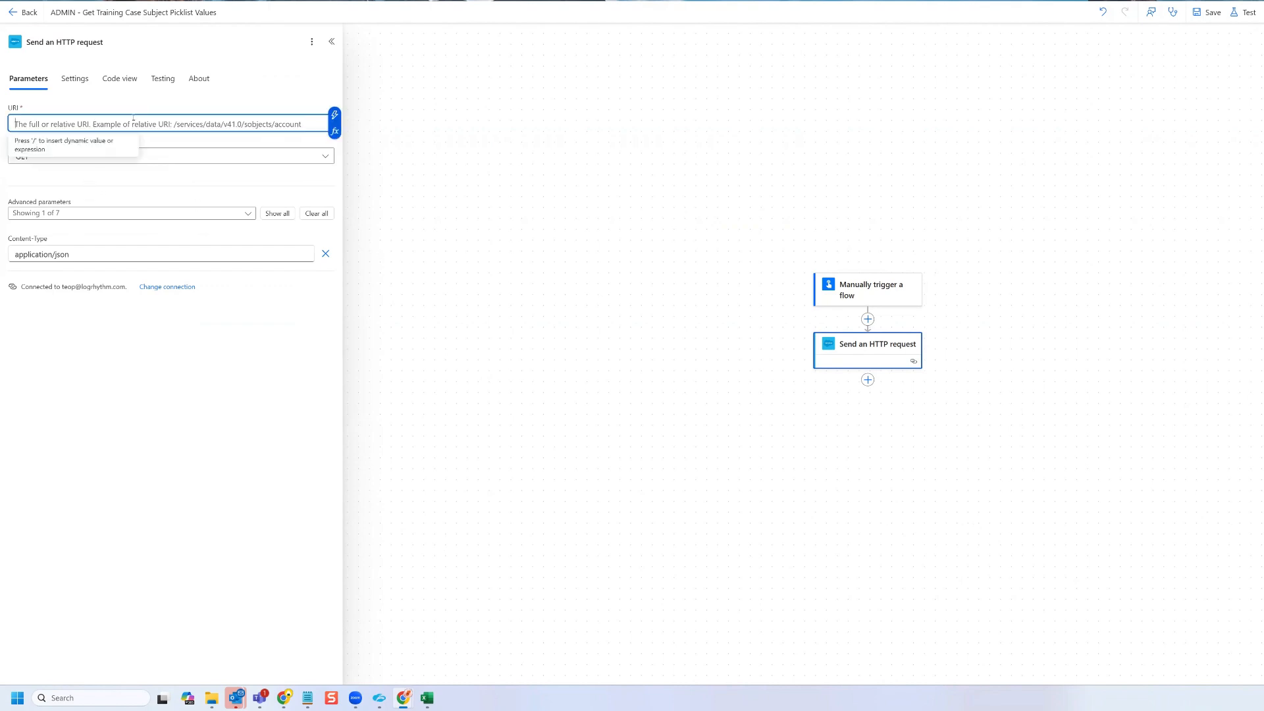
type("/services/data/v58.0/sobjects/Case/describe")
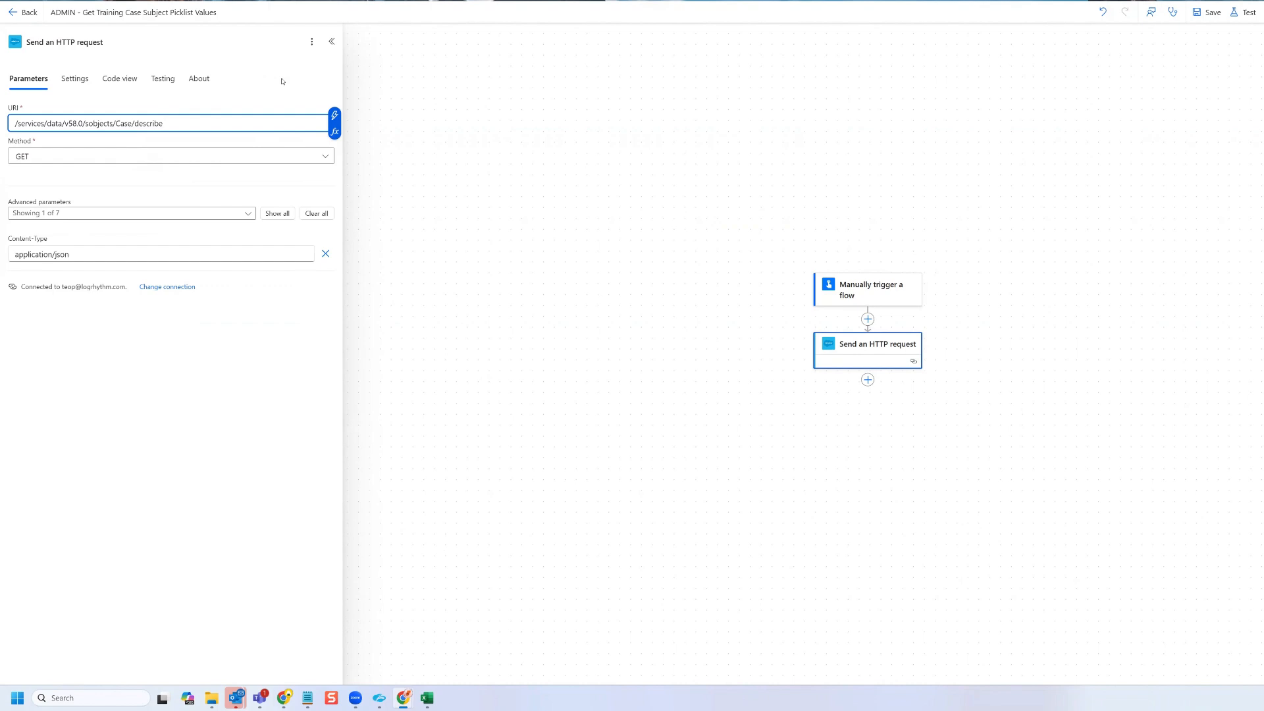
double_click(146, 124)
left_click(715, 316)
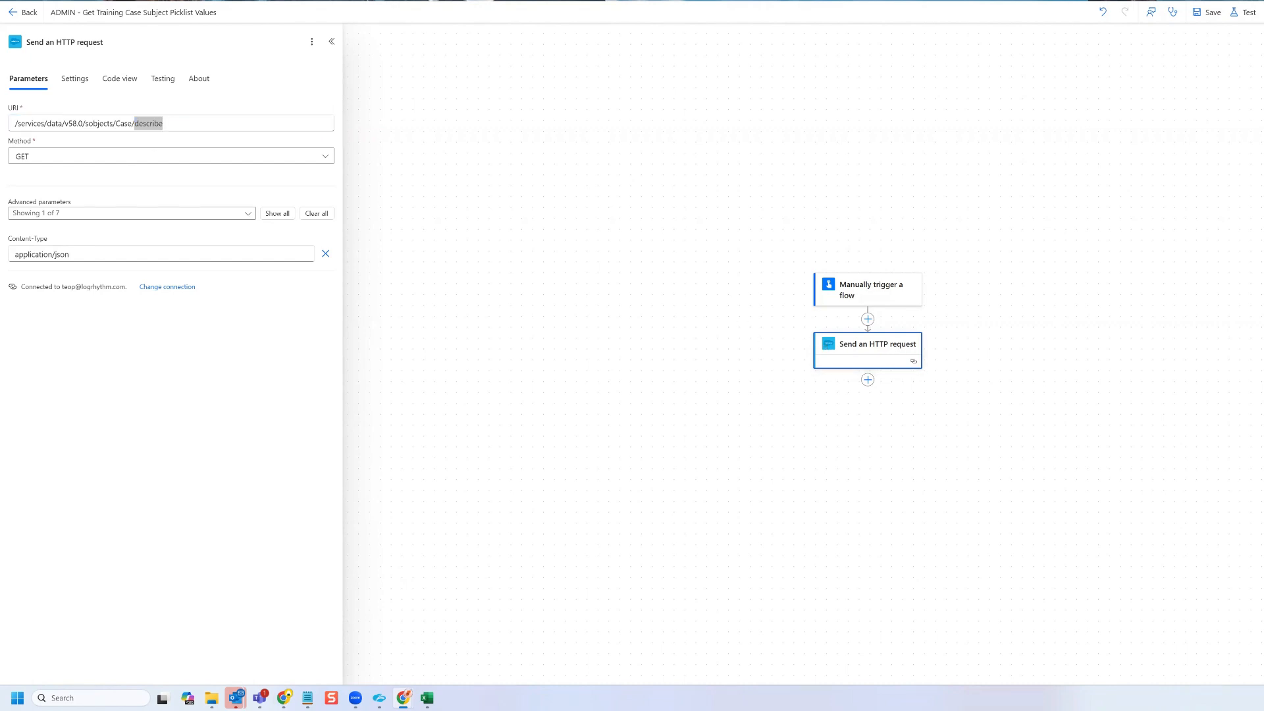
Step: Switch to Salesforce Setup, find the Case object in Object Manager, and look through its Fields & Relationships list
key("ctrl+Tab")
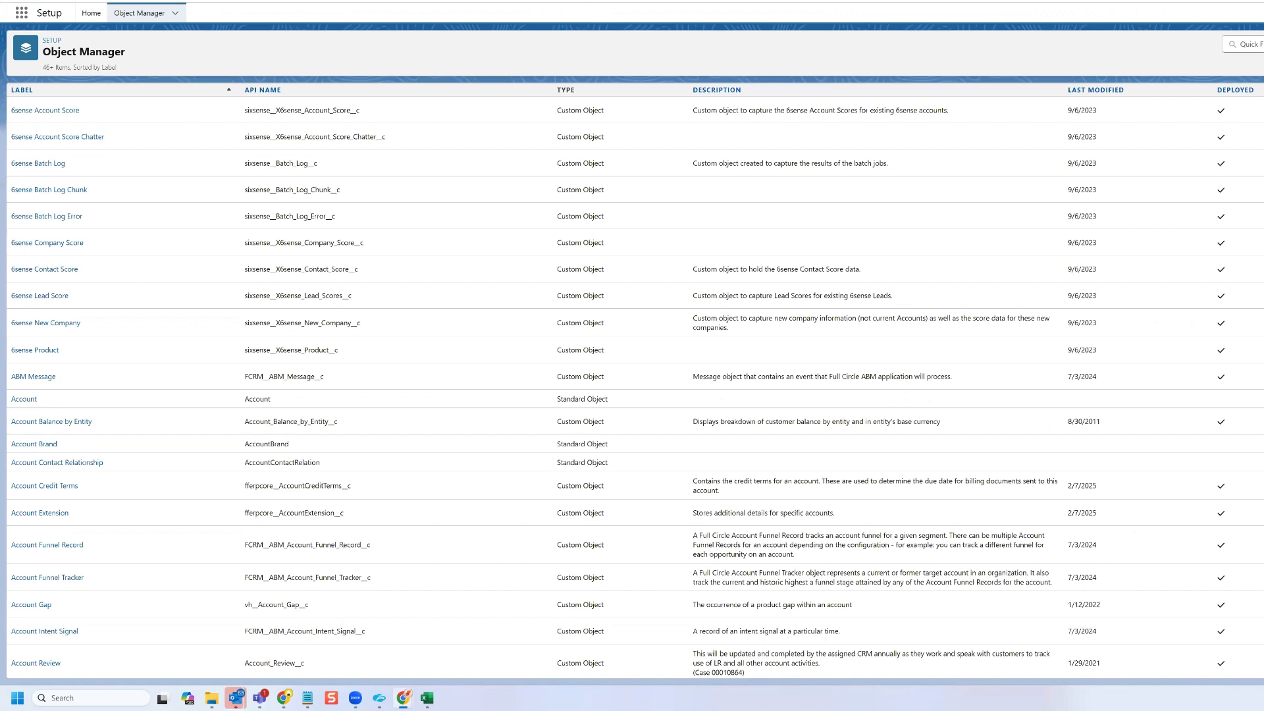
left_click(1250, 44)
type("case")
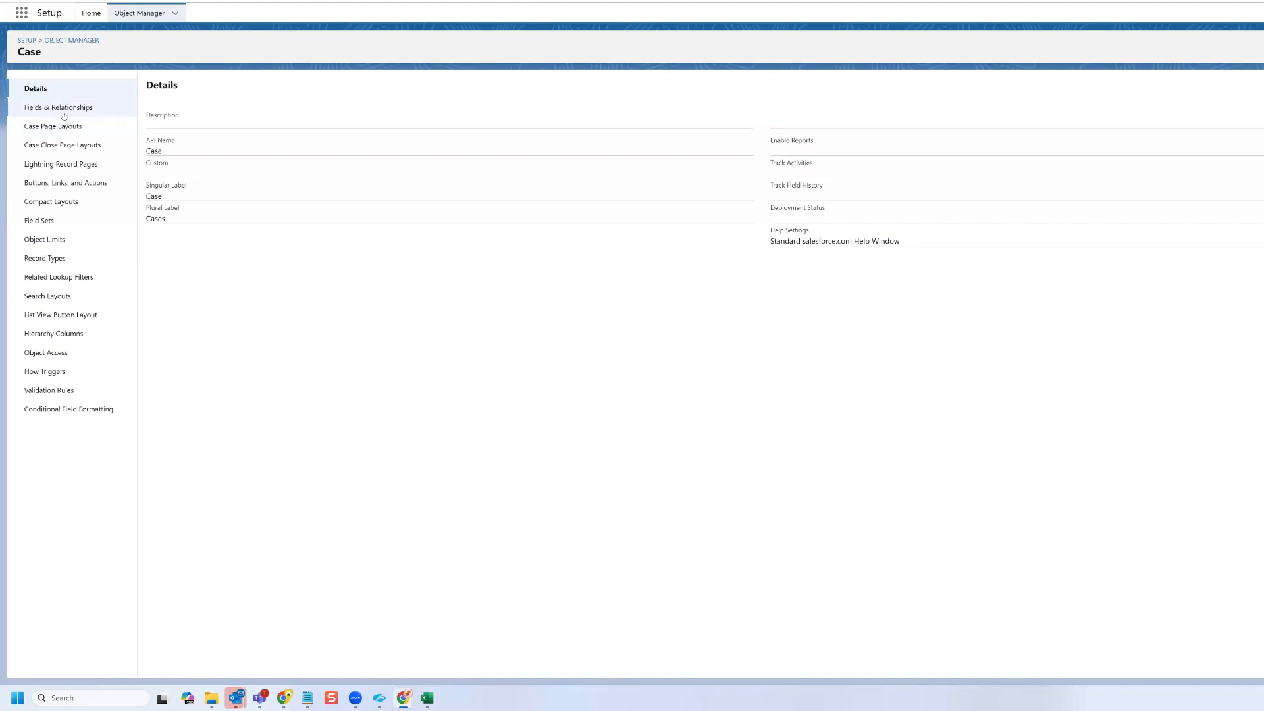
left_click(64, 109)
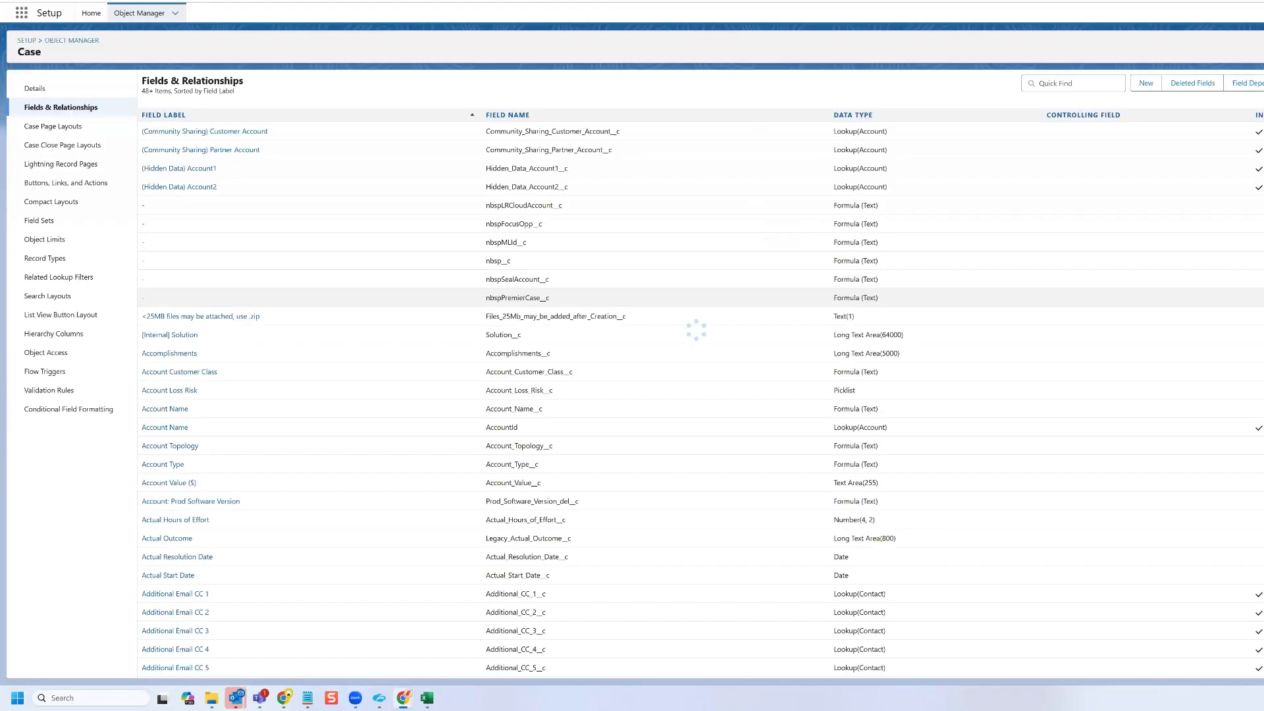
scroll(632, 395, "down", 5)
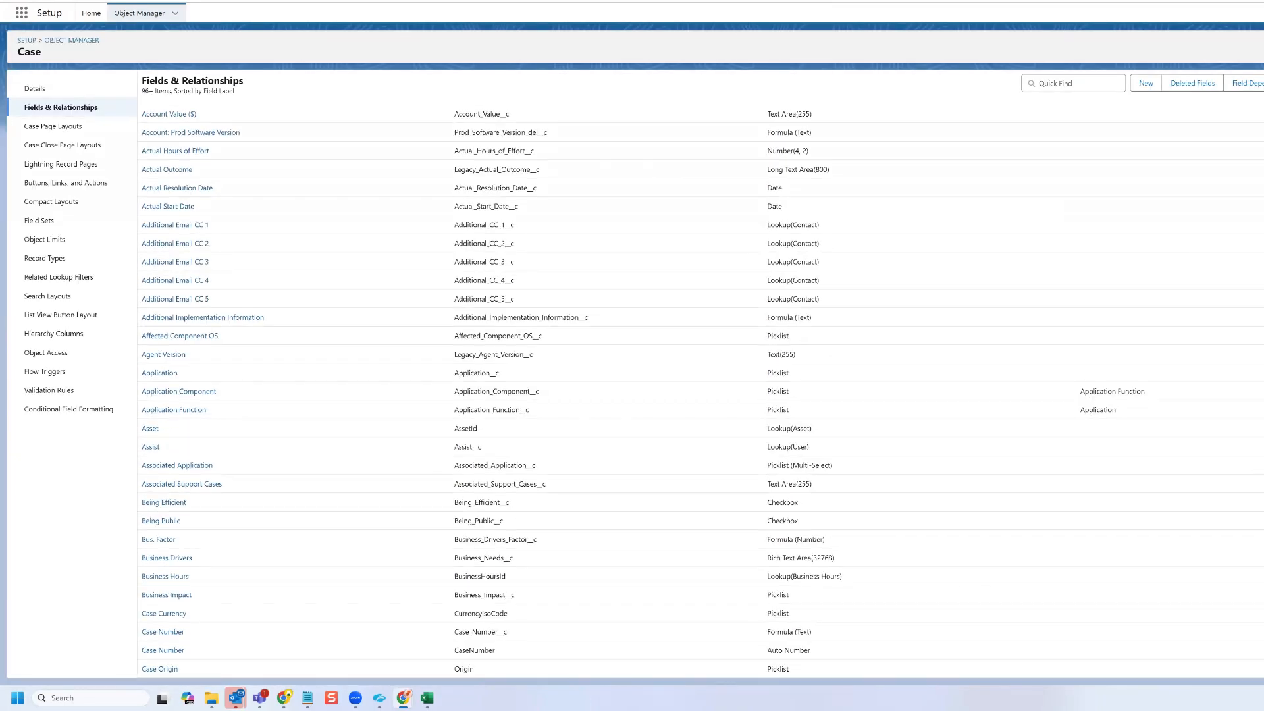
scroll(1206, 474, "down", 7)
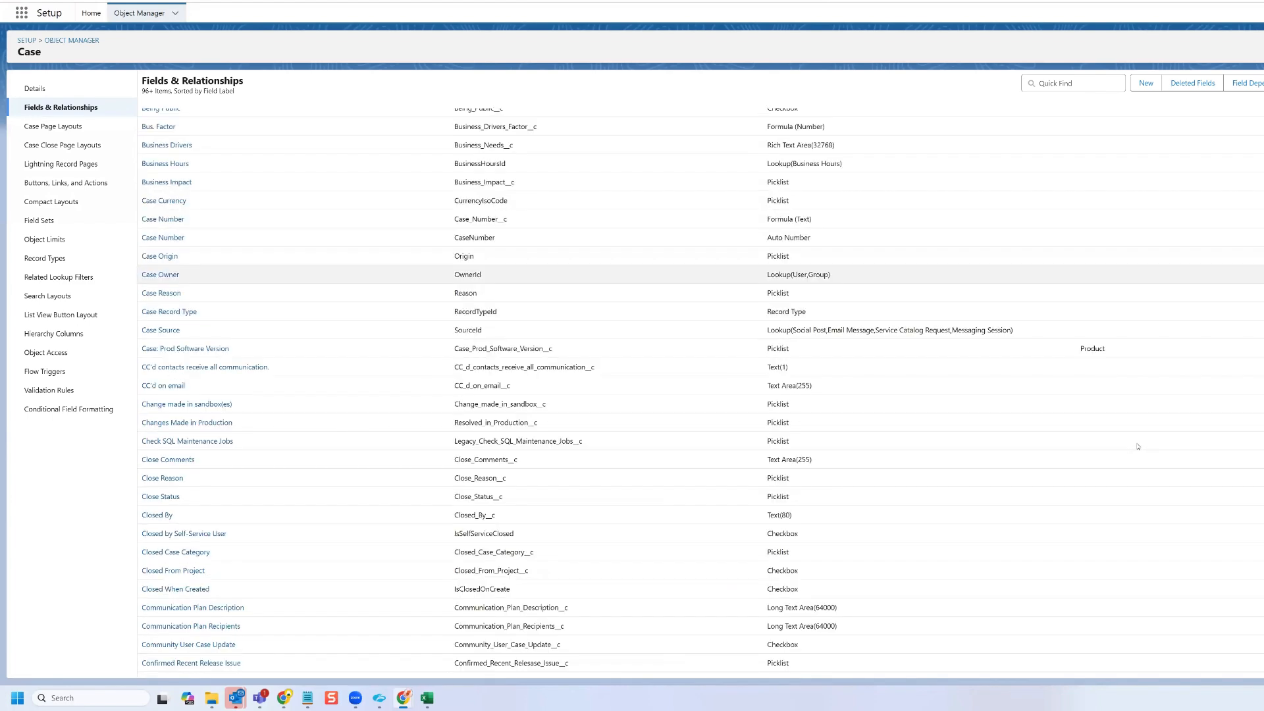
scroll(1137, 447, "down", 4)
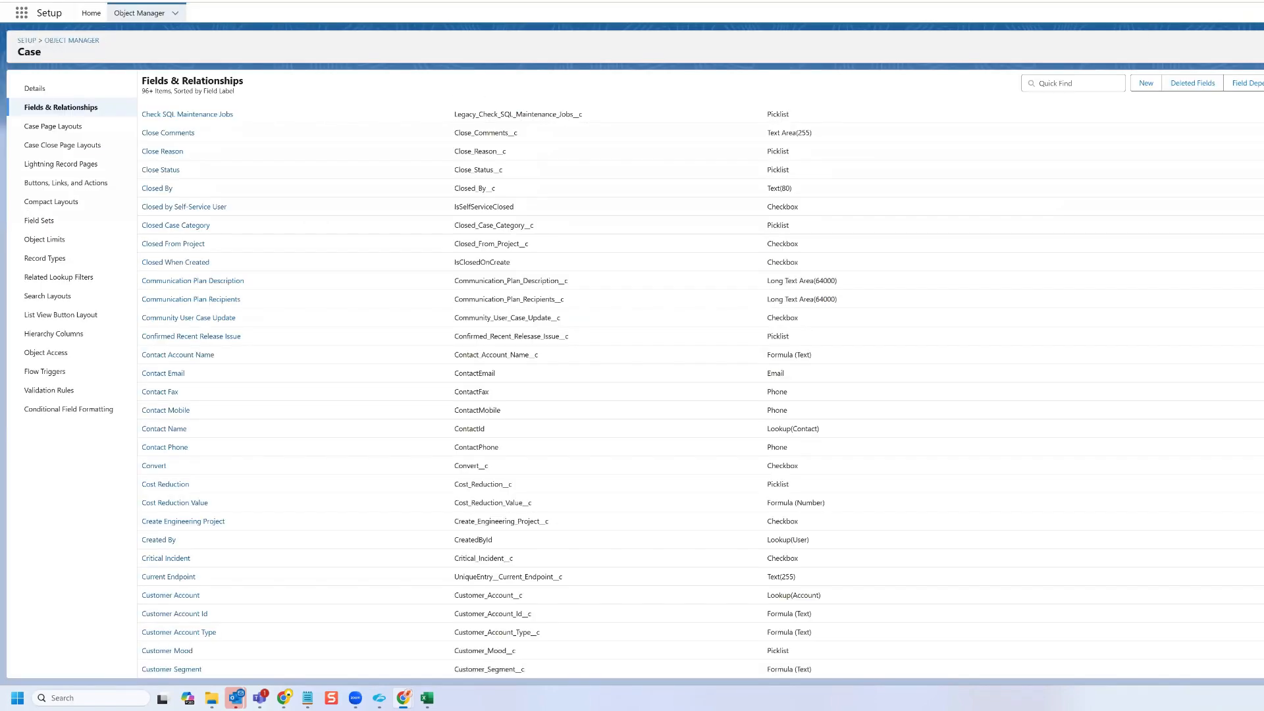
Step: Search the Case fields for "subject" and open the LR Subject field
left_click(1081, 83)
type("subject")
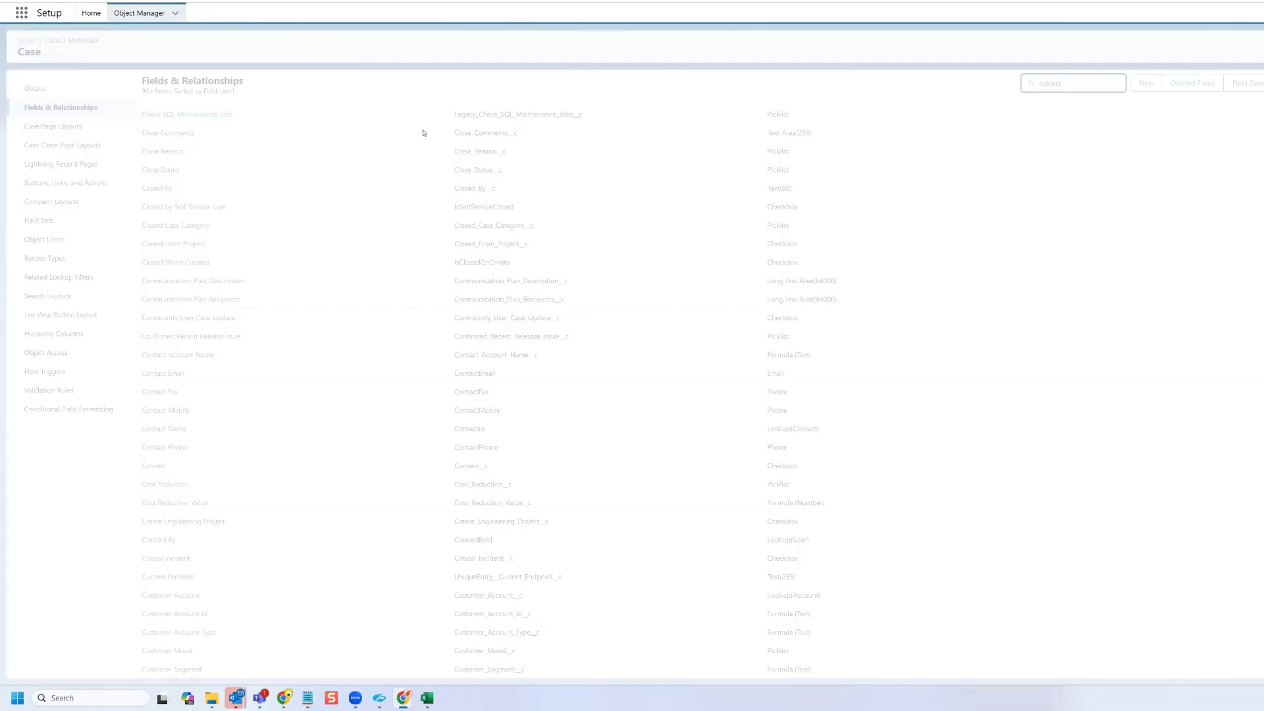
left_click(159, 131)
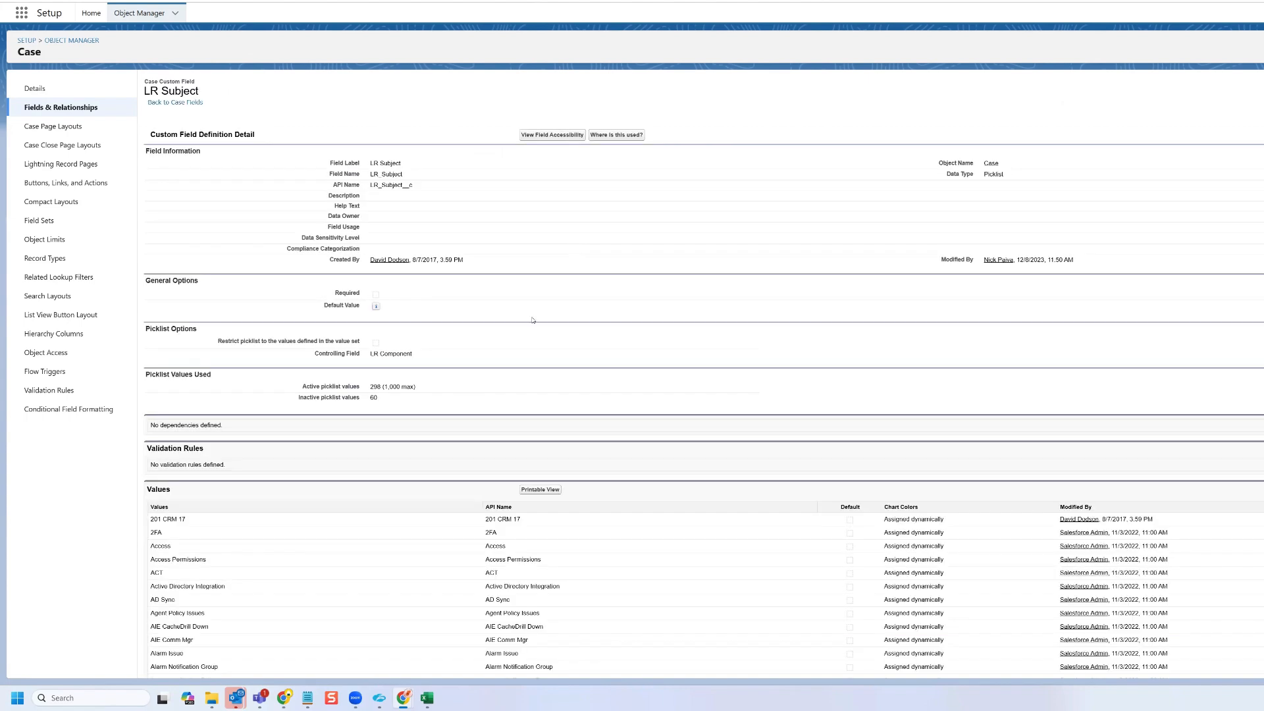
Step: Examine the active and inactive picklist values of the LR Subject field
scroll(237, 388, "down", 4)
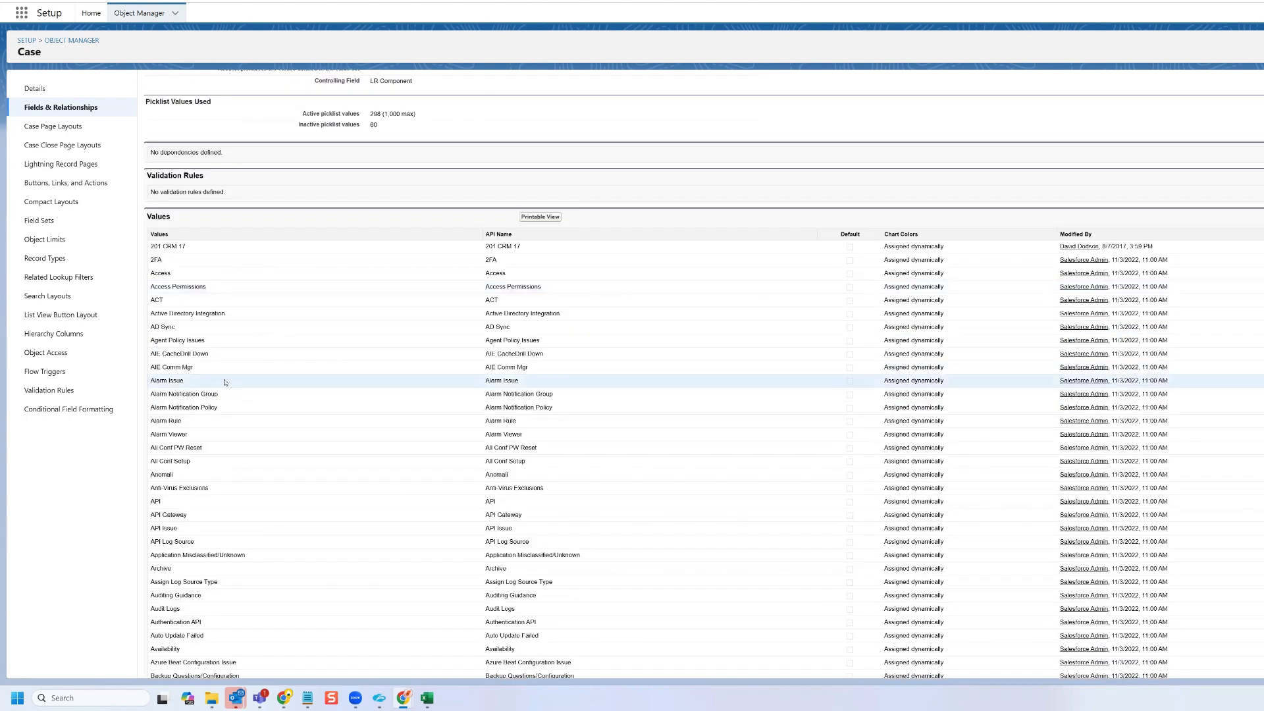
scroll(224, 381, "down", 15)
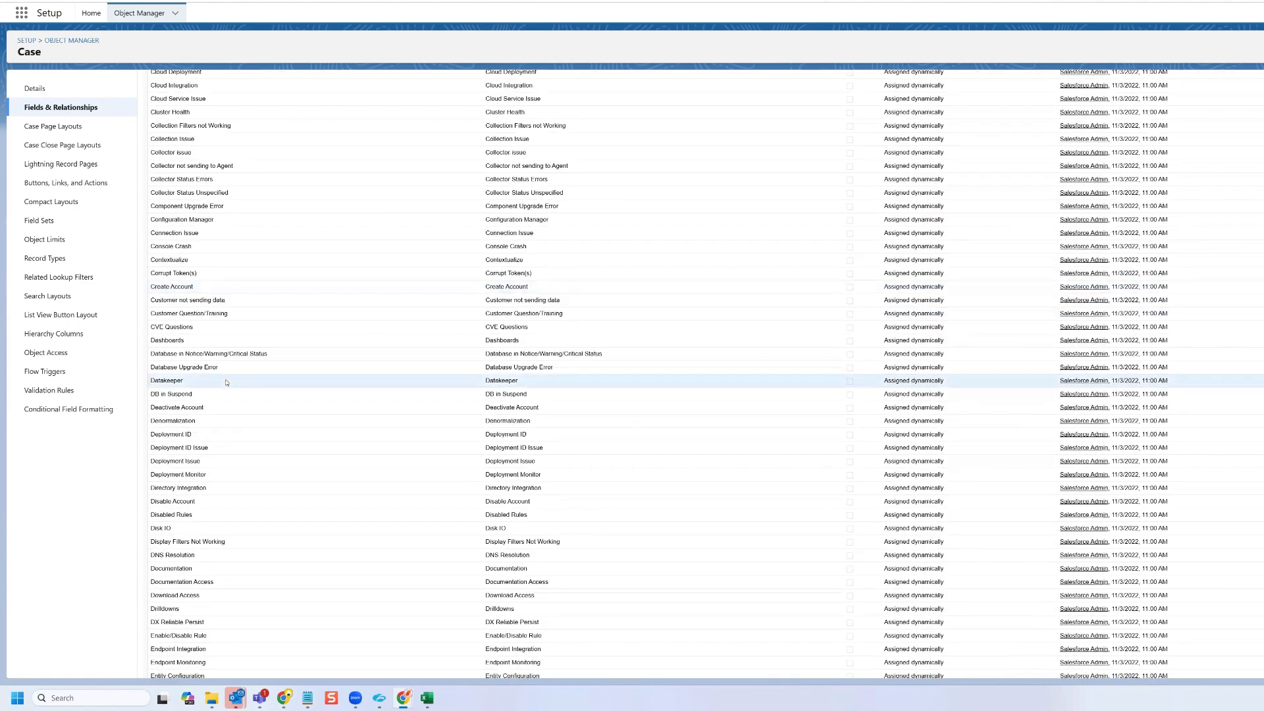
scroll(226, 382, "down", 8)
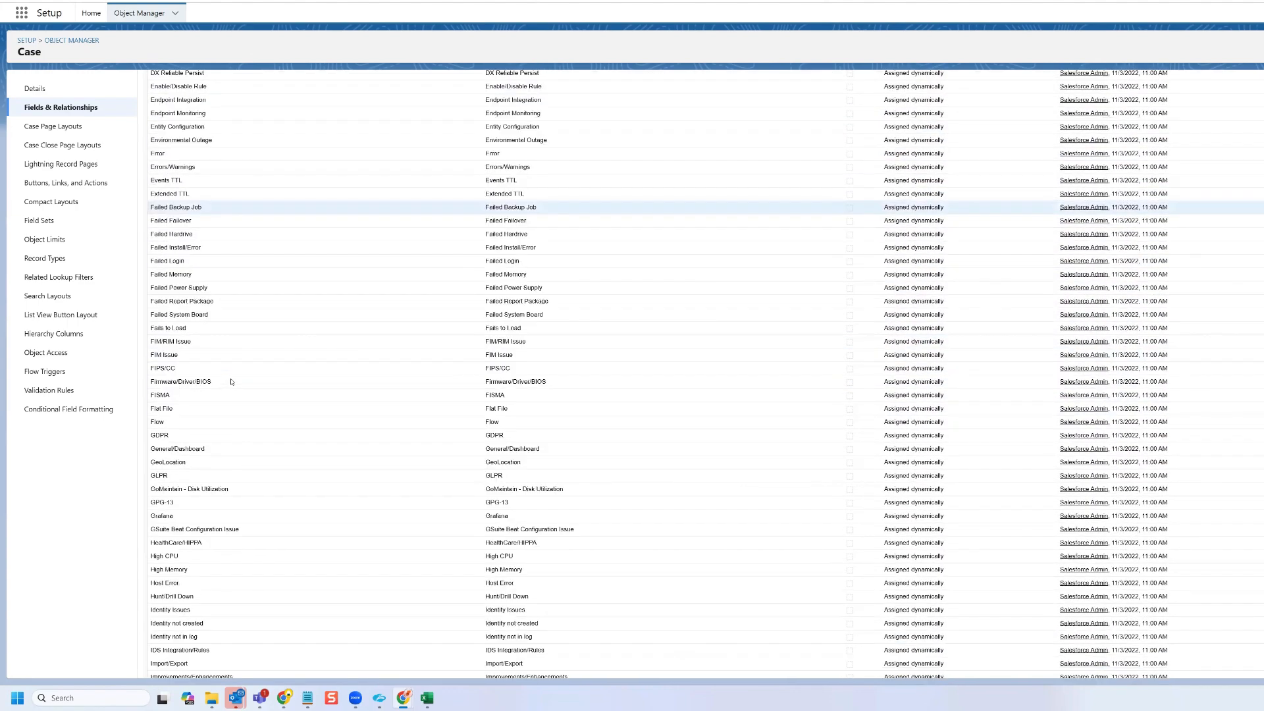
scroll(232, 381, "down", 1)
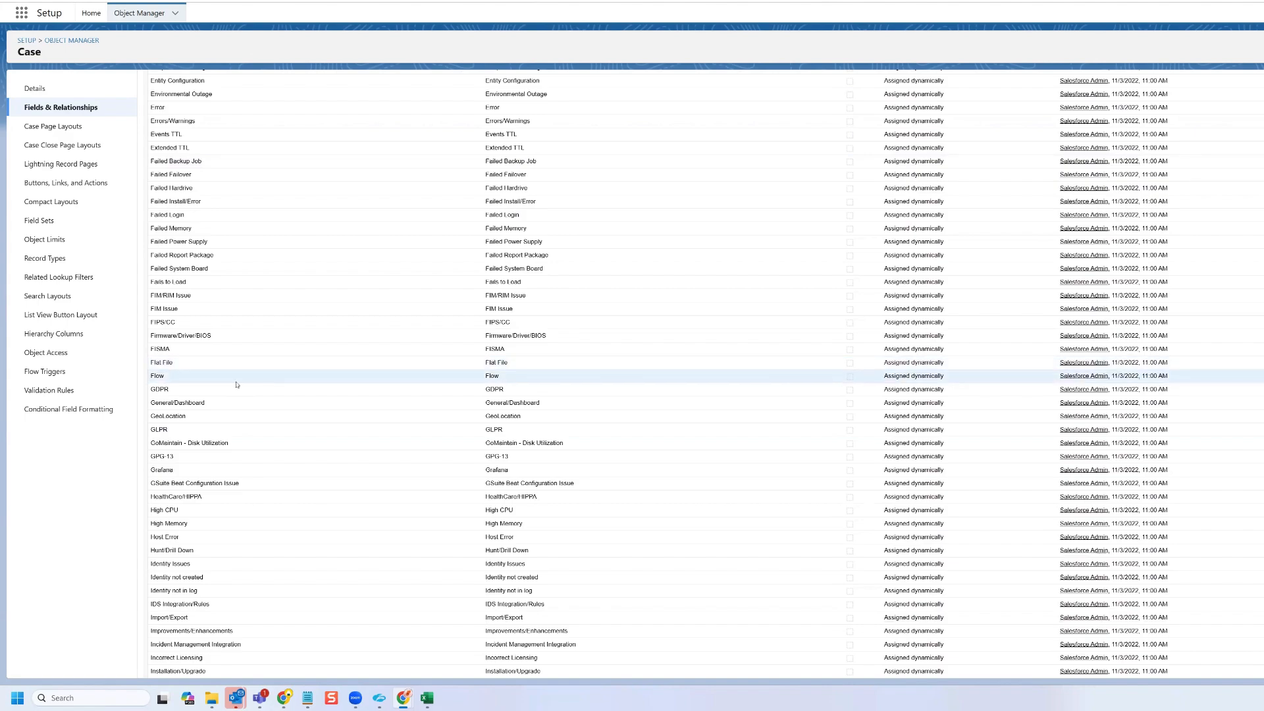
scroll(237, 375, "down", 6)
scroll(186, 424, "down", 7)
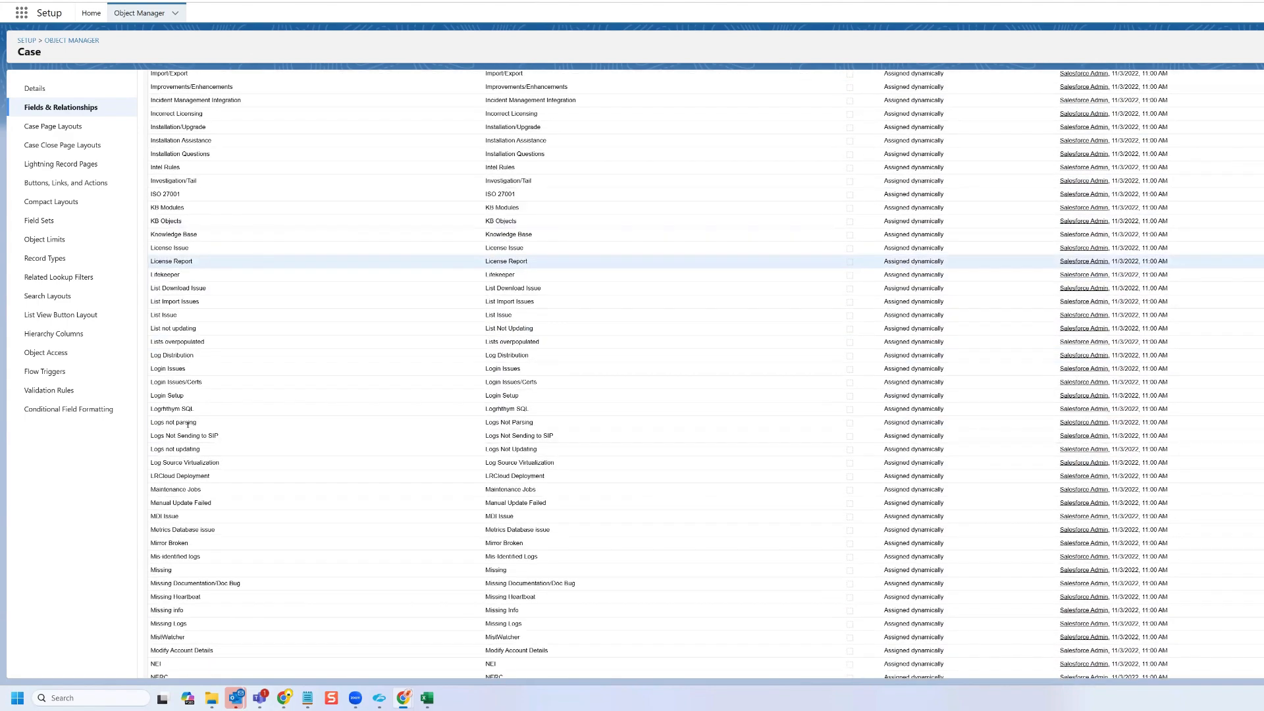
scroll(189, 422, "down", 12)
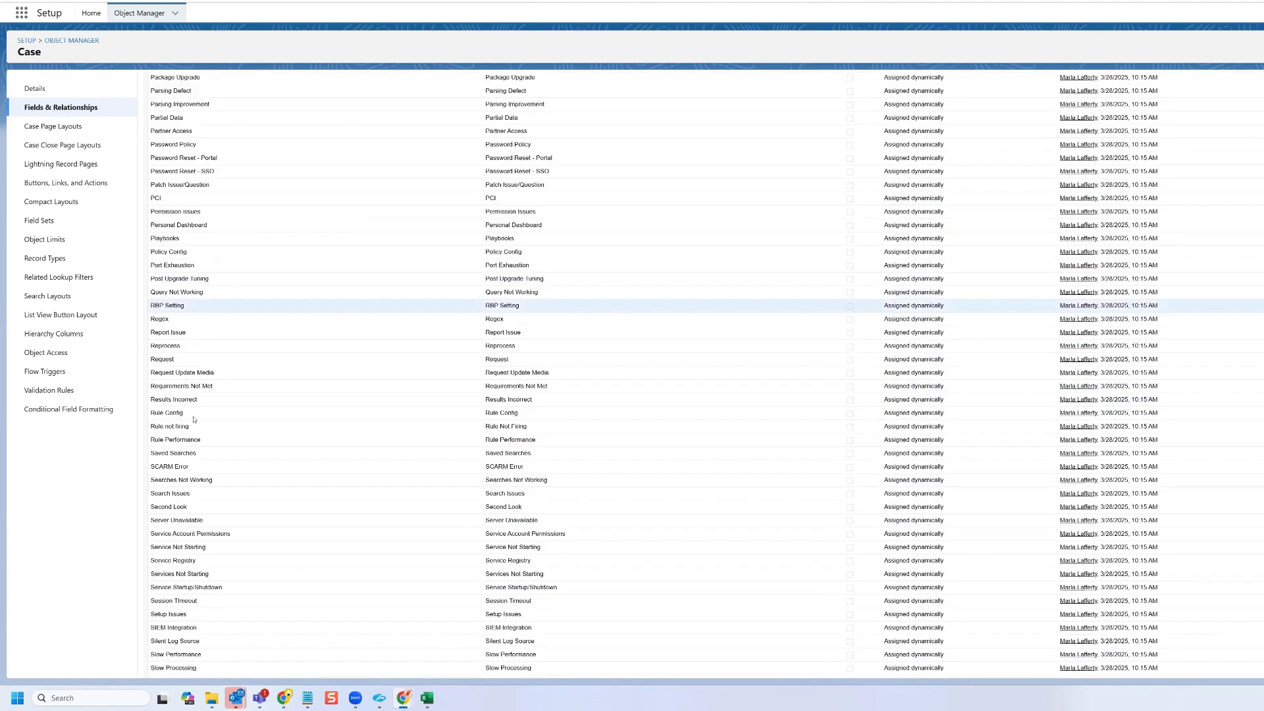
scroll(194, 419, "down", 15)
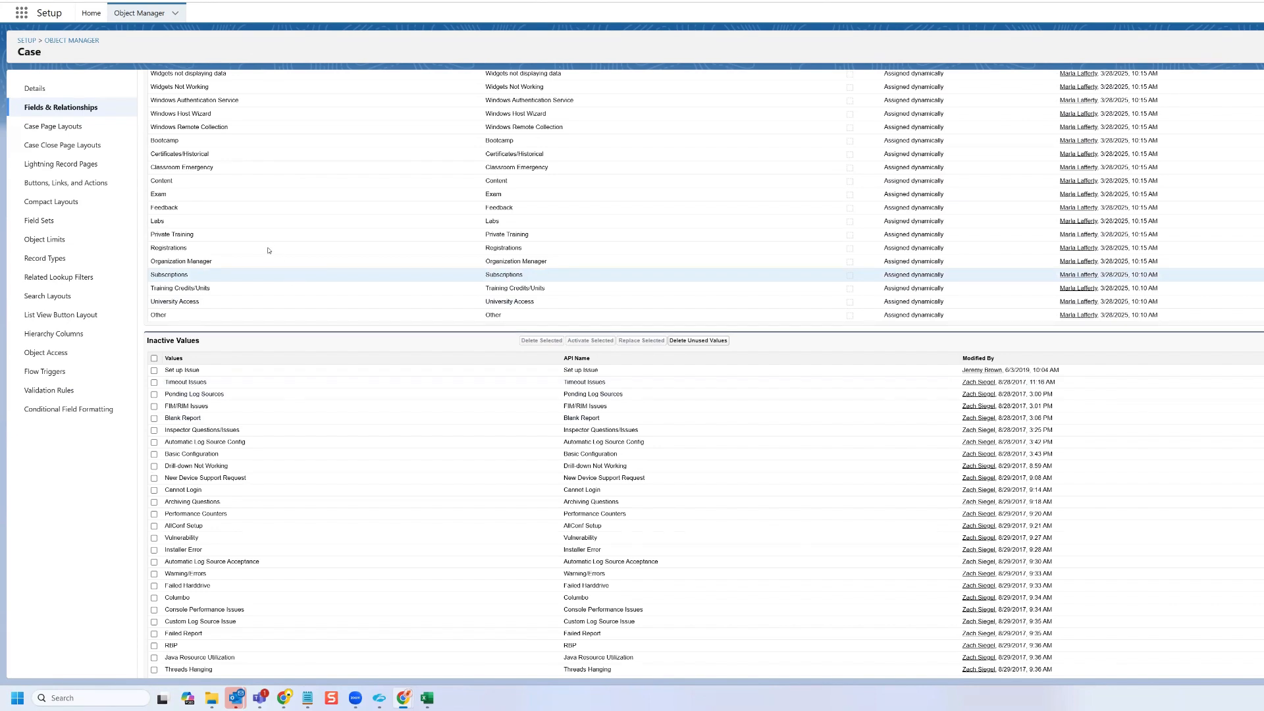
scroll(204, 208, "up", 1)
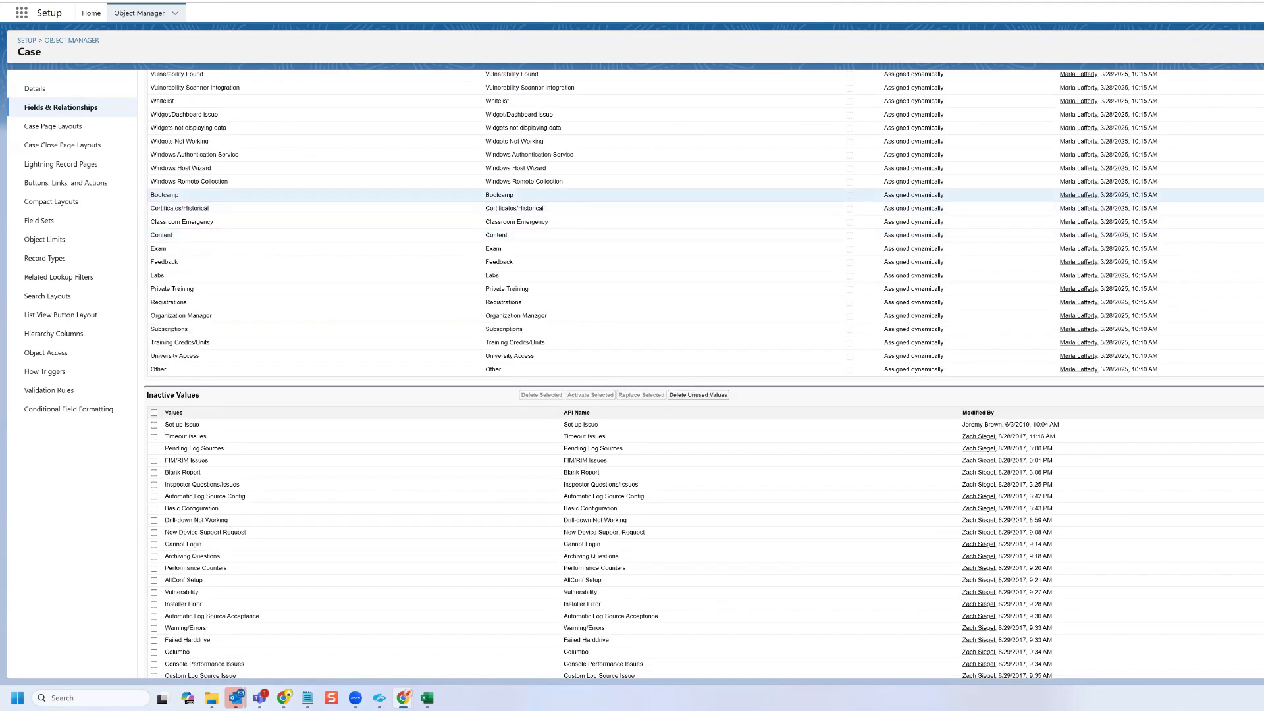
Step: Return to the flow in Power Automate, save it, and run a manual test with the Salesforce connection
key("ctrl+Tab")
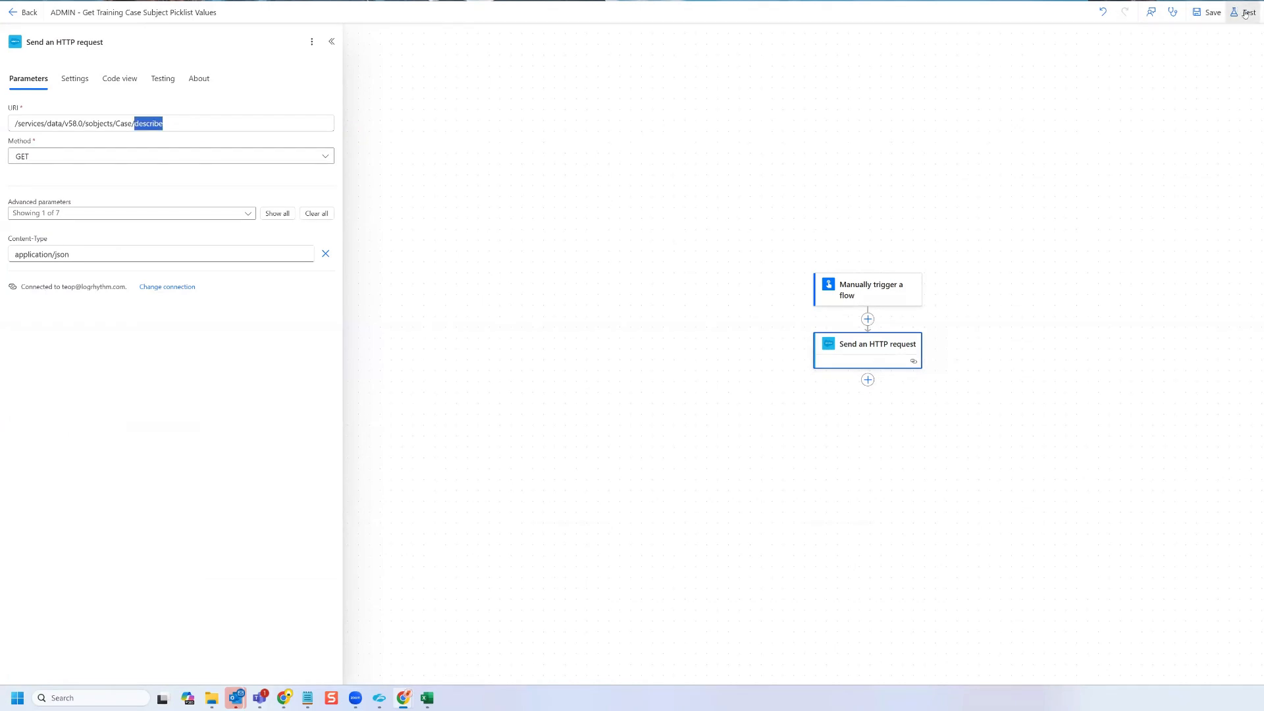
left_click(1243, 13)
left_click(1190, 40)
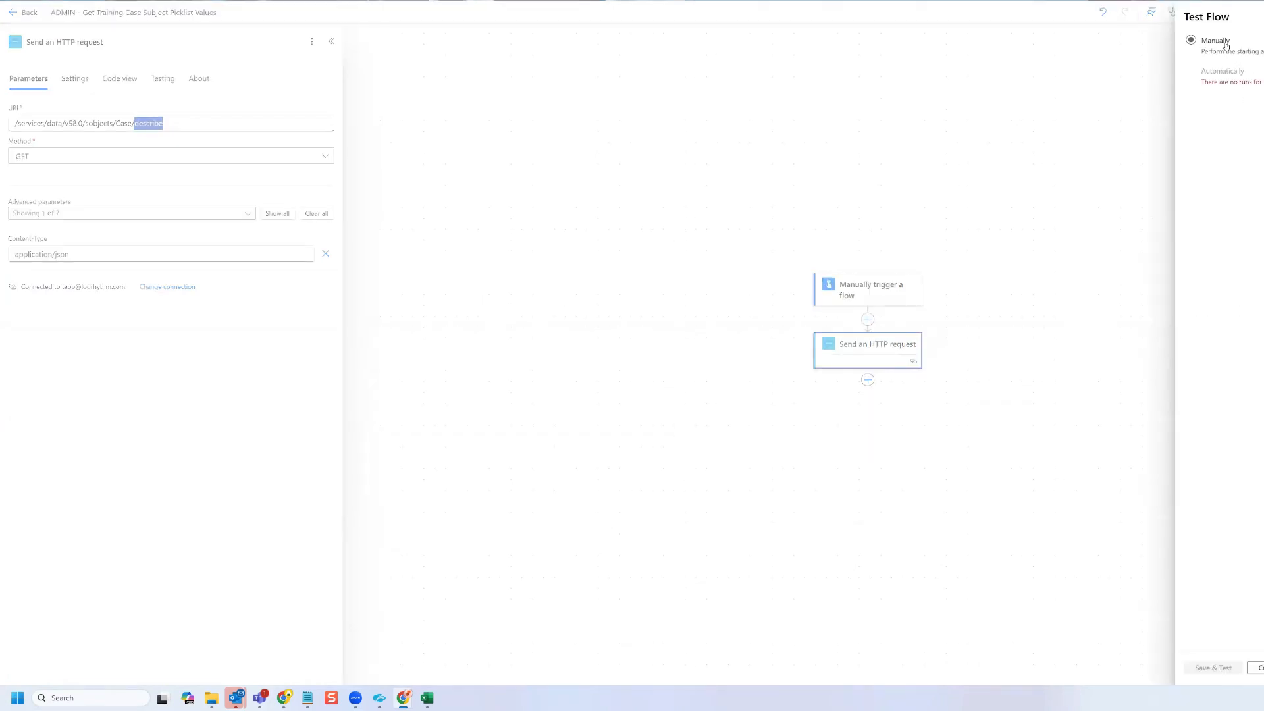
left_click(1218, 667)
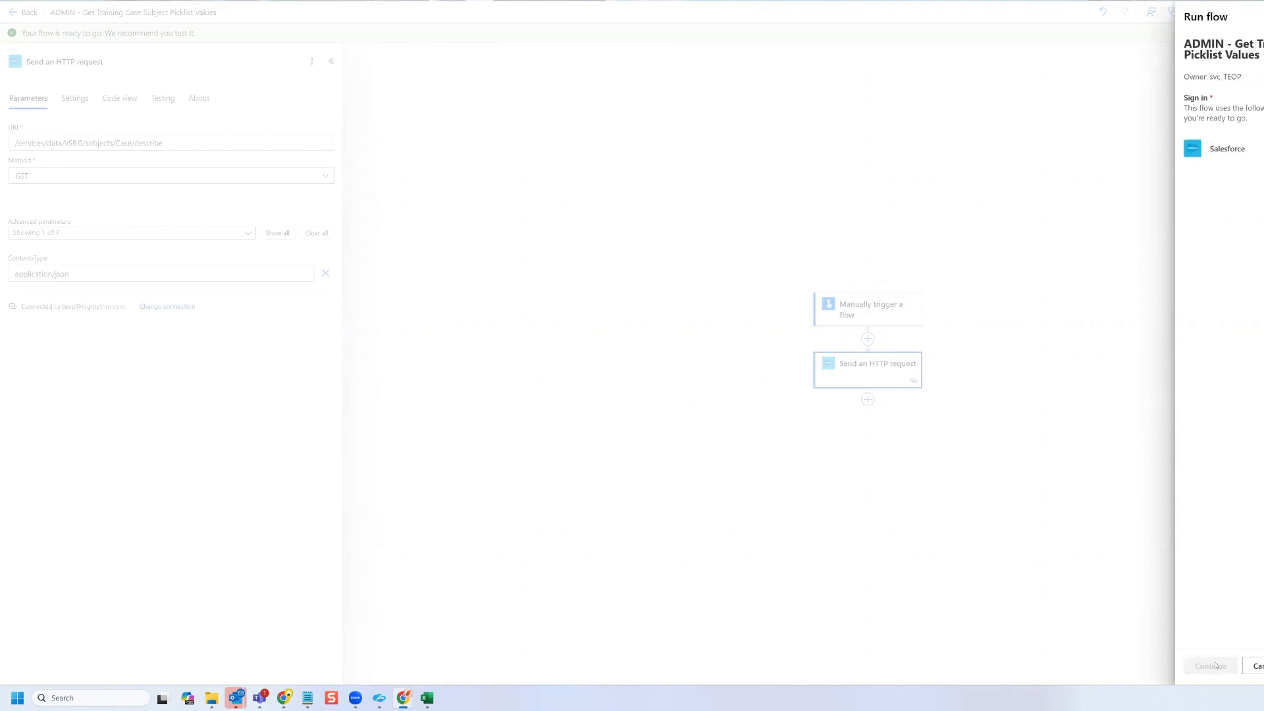
left_click(1215, 667)
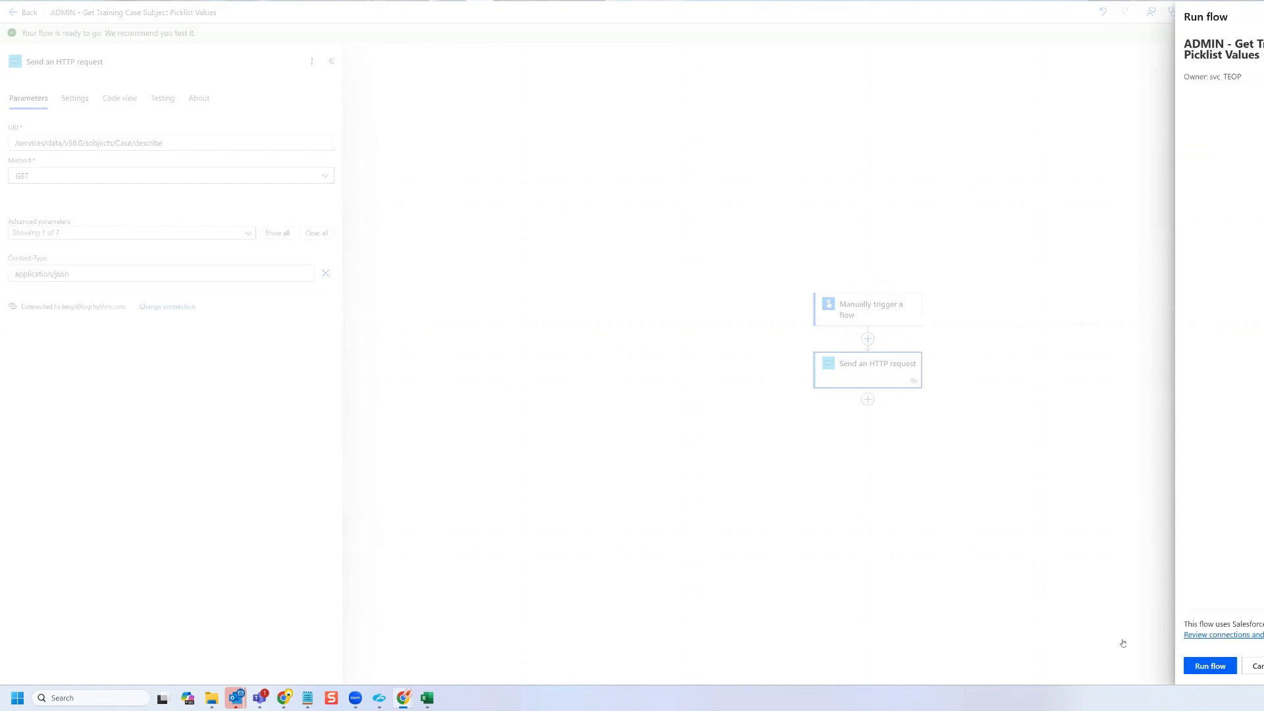
left_click(1222, 666)
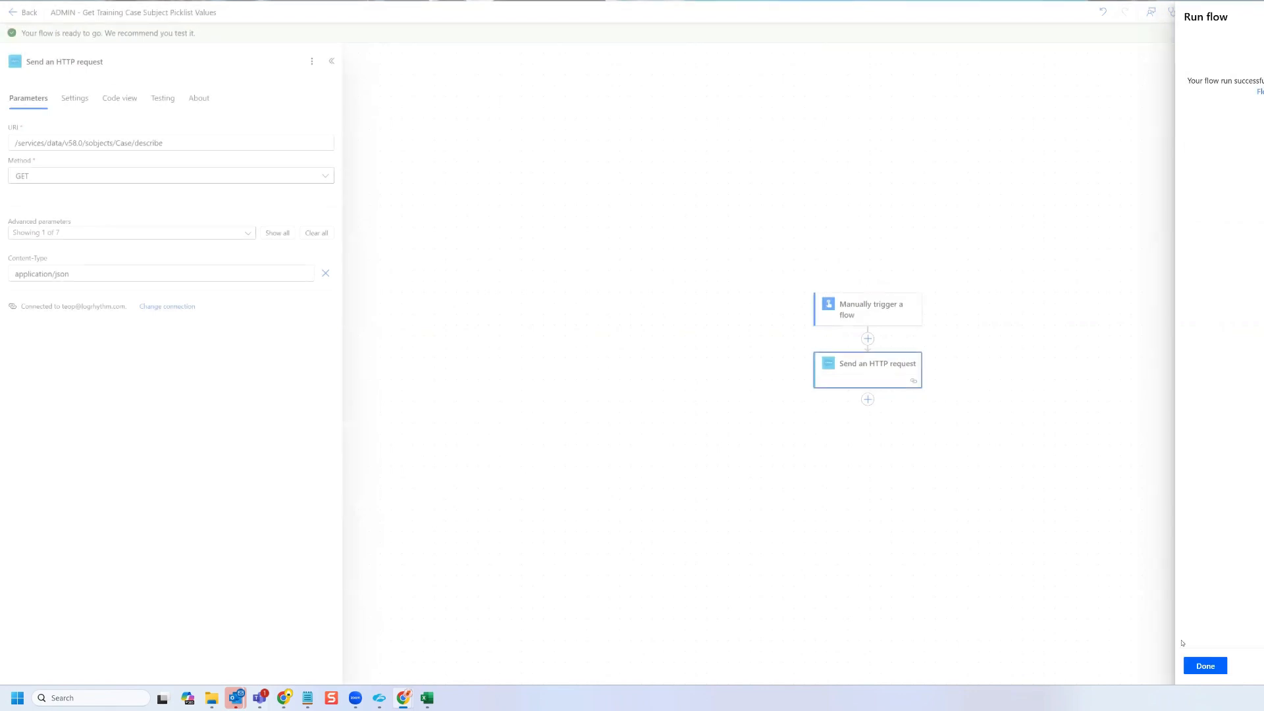
left_click(1209, 666)
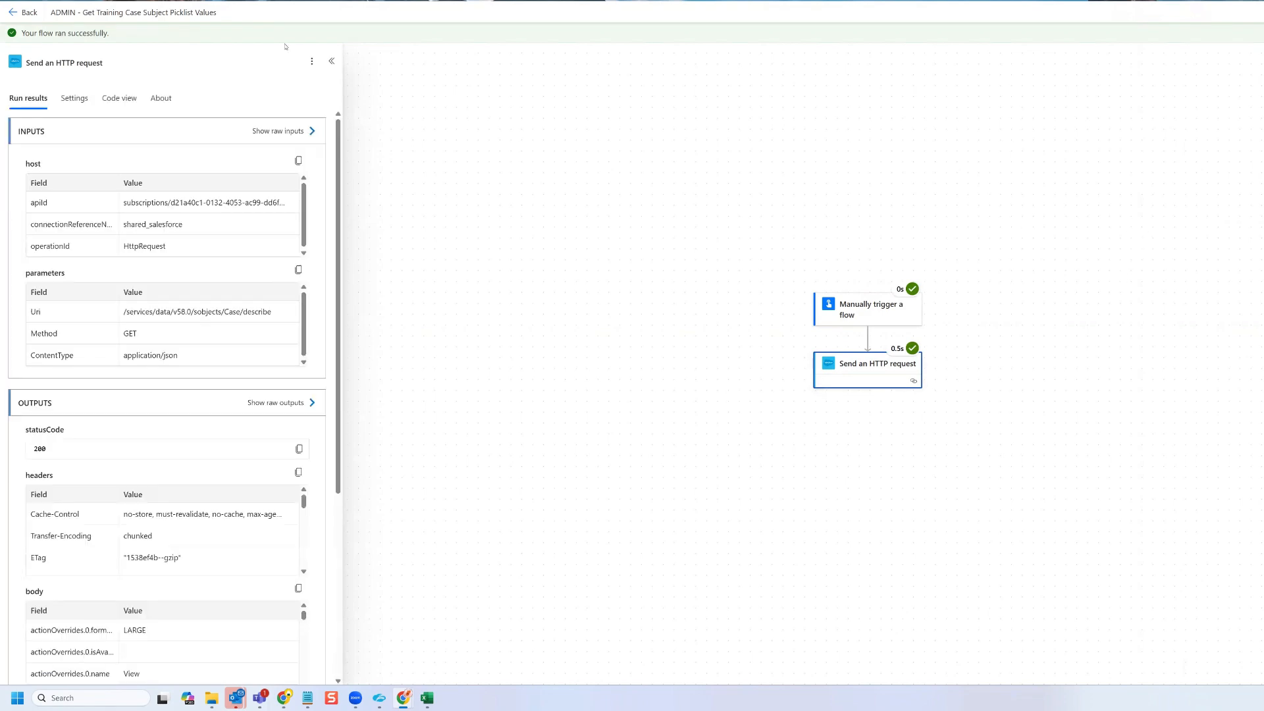
Step: Open the test run from the flow's run history and copy the Send an HTTP request output body
left_click(25, 12)
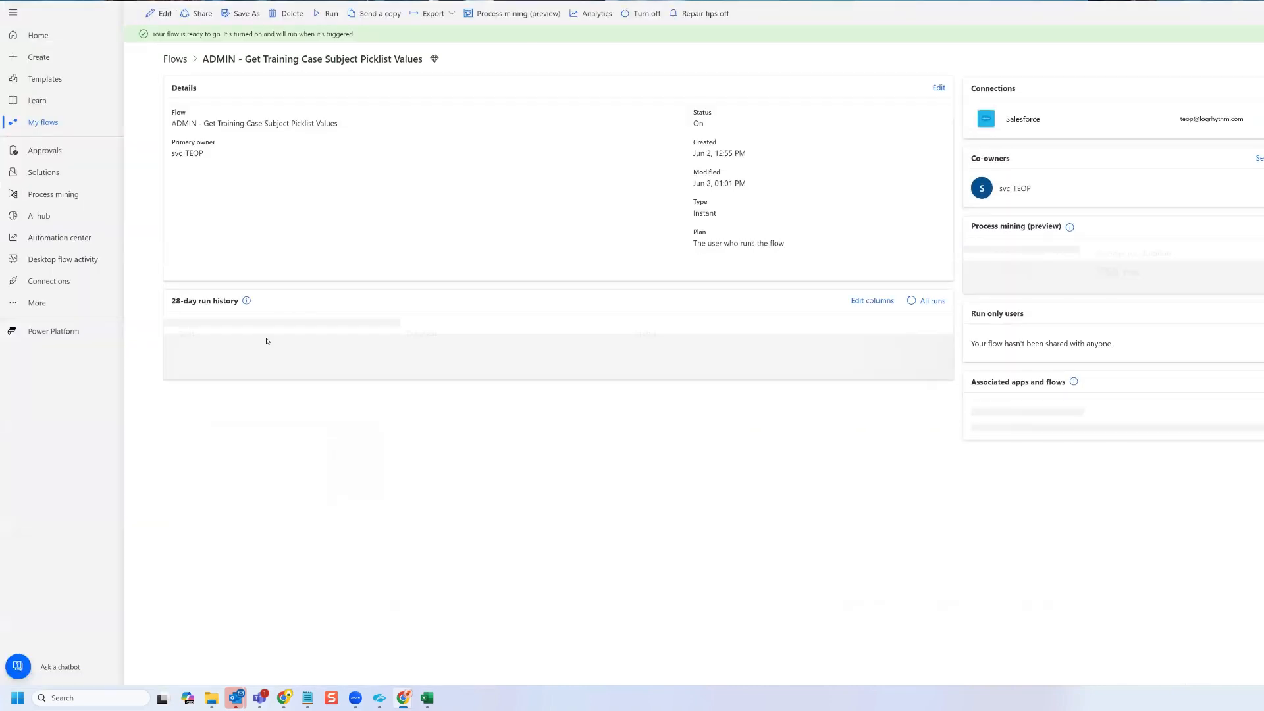
left_click(233, 360)
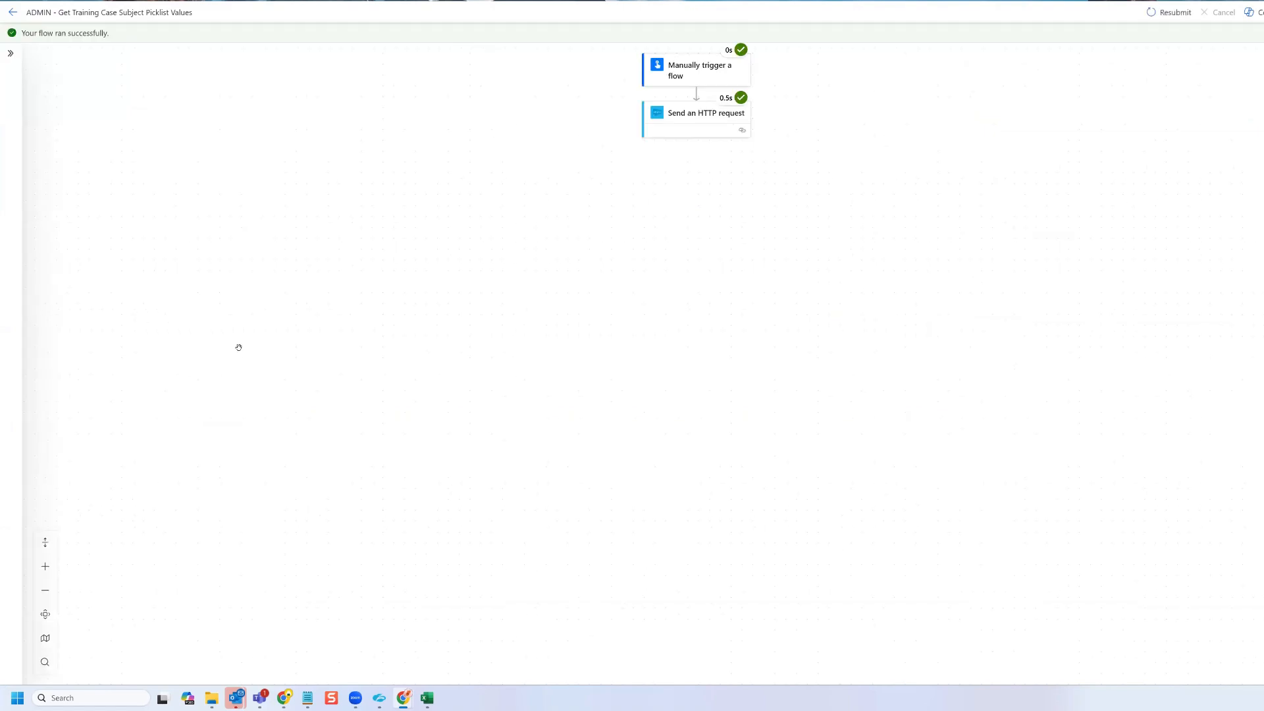
left_click(699, 130)
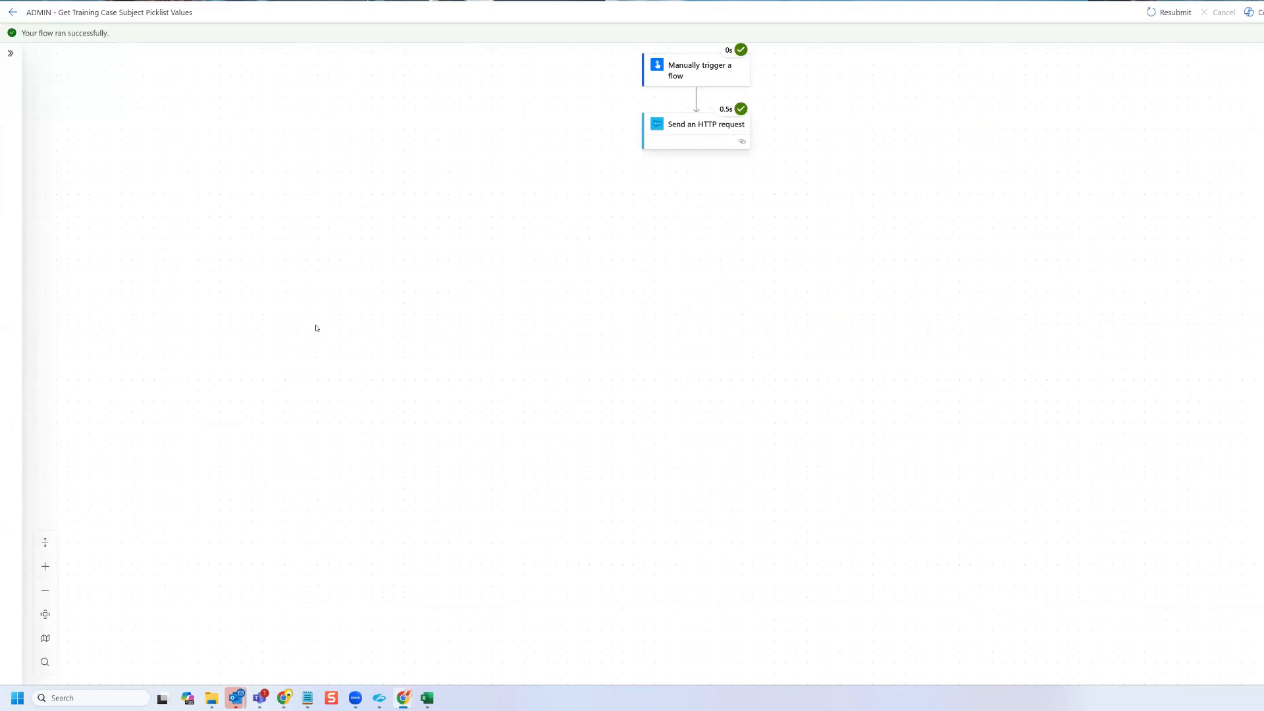
scroll(266, 371, "down", 3)
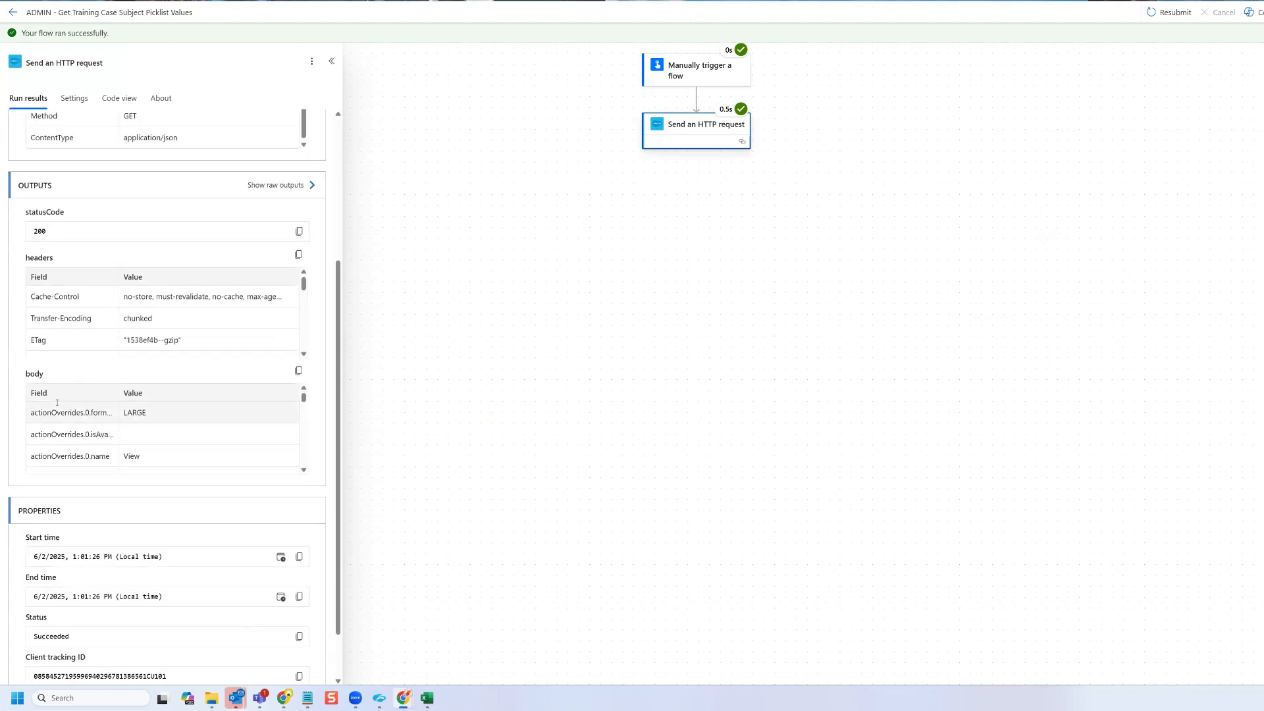
left_click(298, 371)
key("alt+Tab")
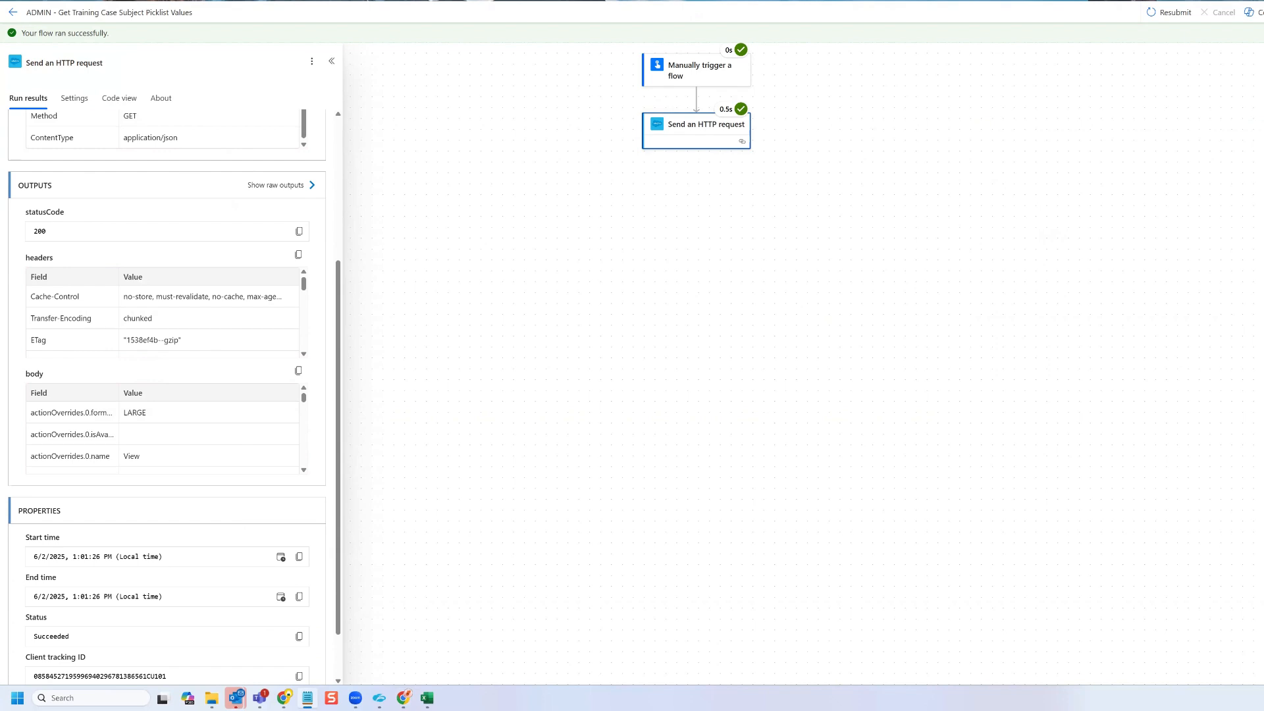
left_click_drag(1014, 28, 1014, 30)
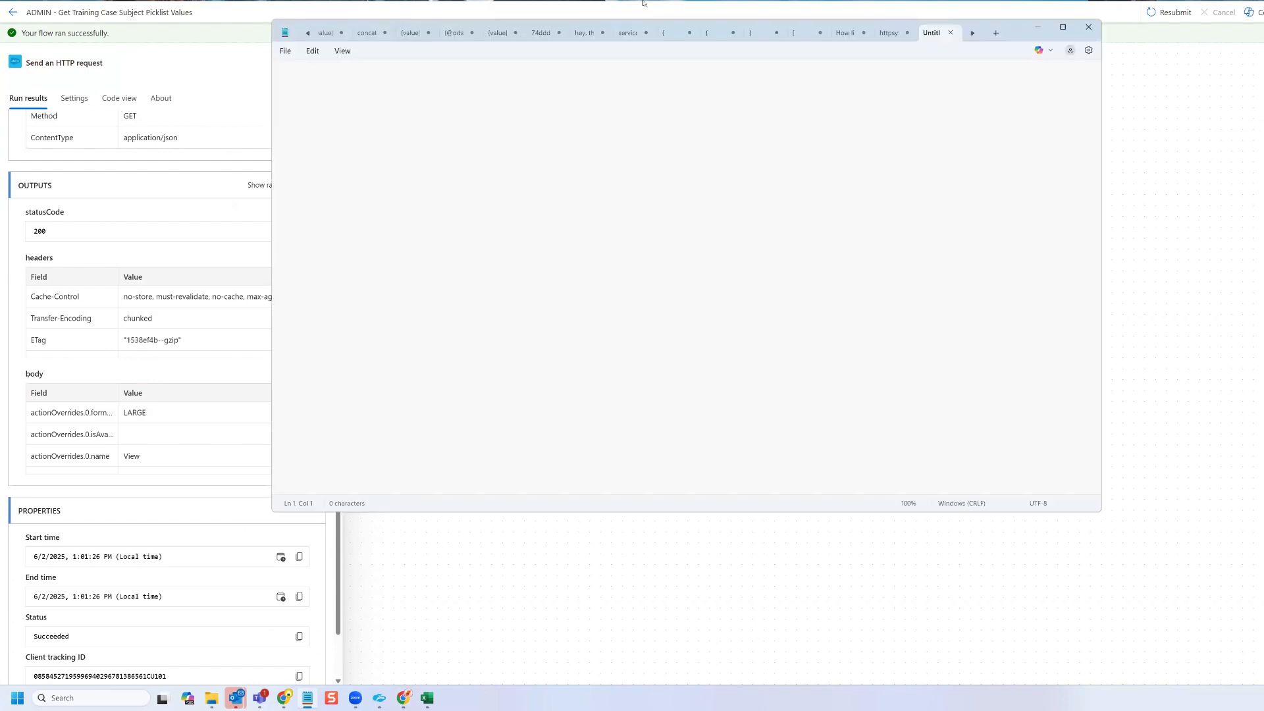
left_click(1053, 29)
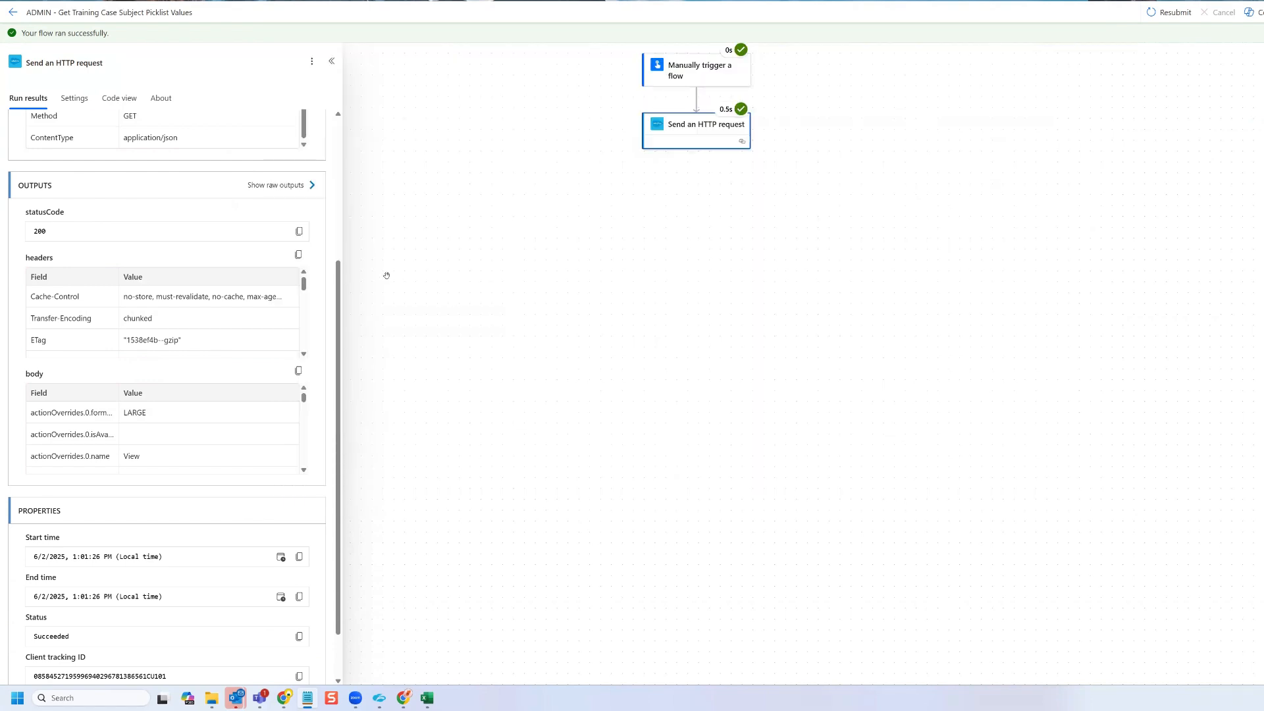
left_click(298, 374)
Step: Show the raw outputs of Send an HTTP request, copy all of the JSON and paste it into a blank Notepad tab
left_click(288, 186)
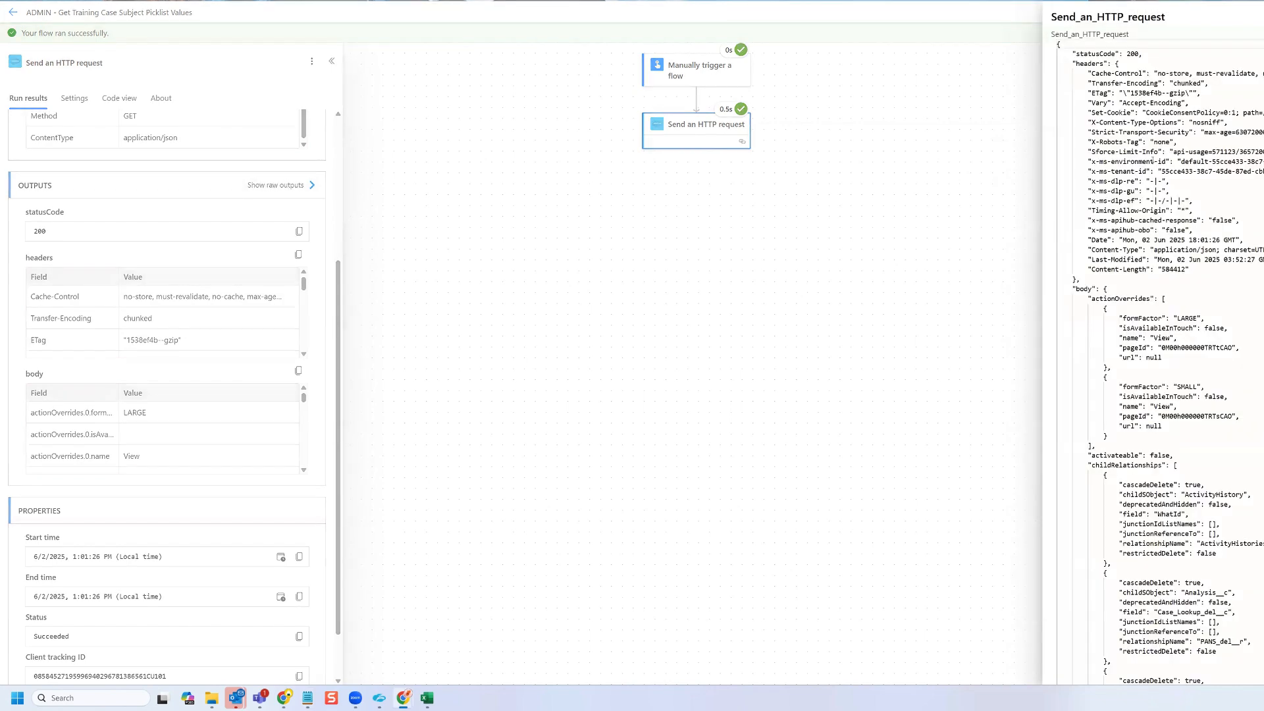
double_click(1083, 54)
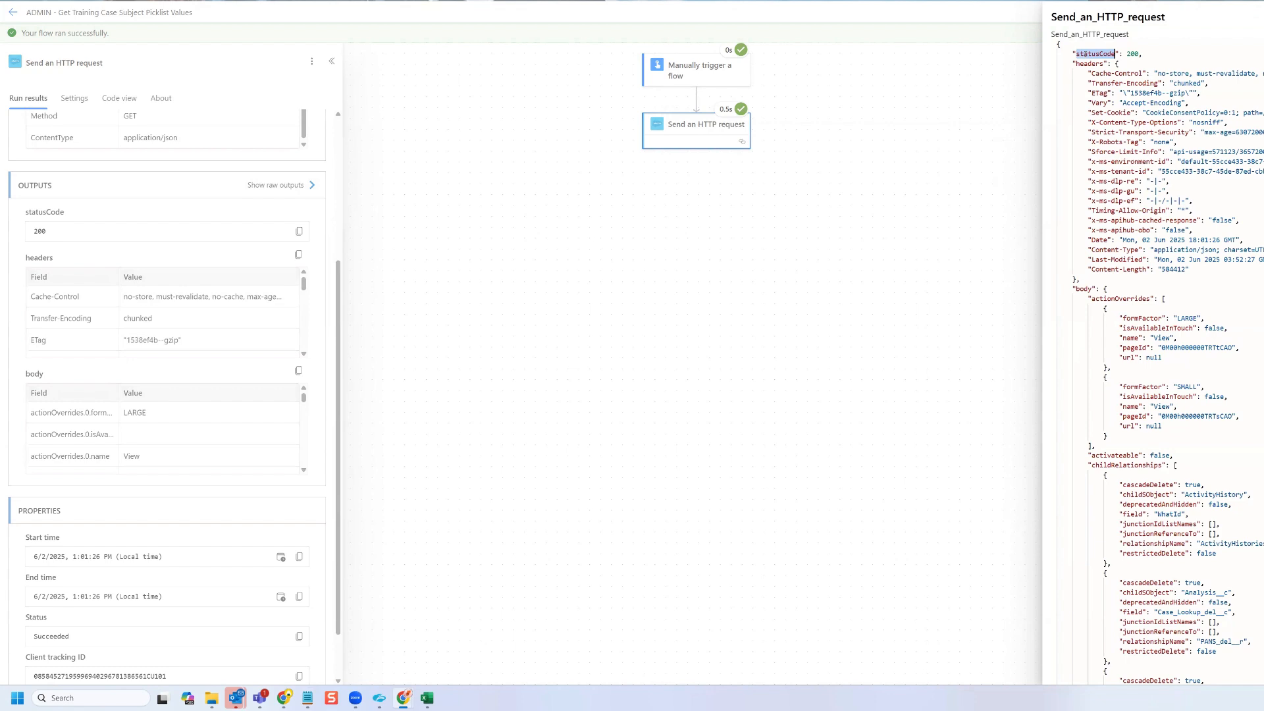
key("ctrl+a")
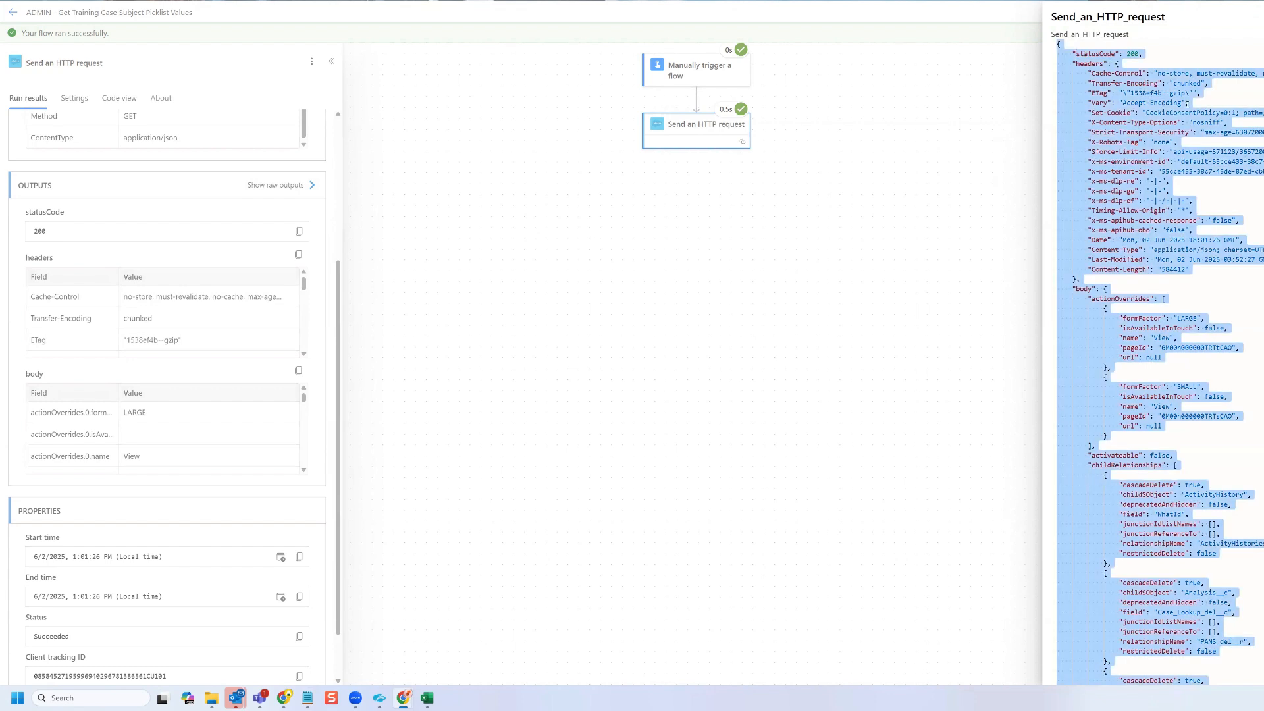
left_click(307, 697)
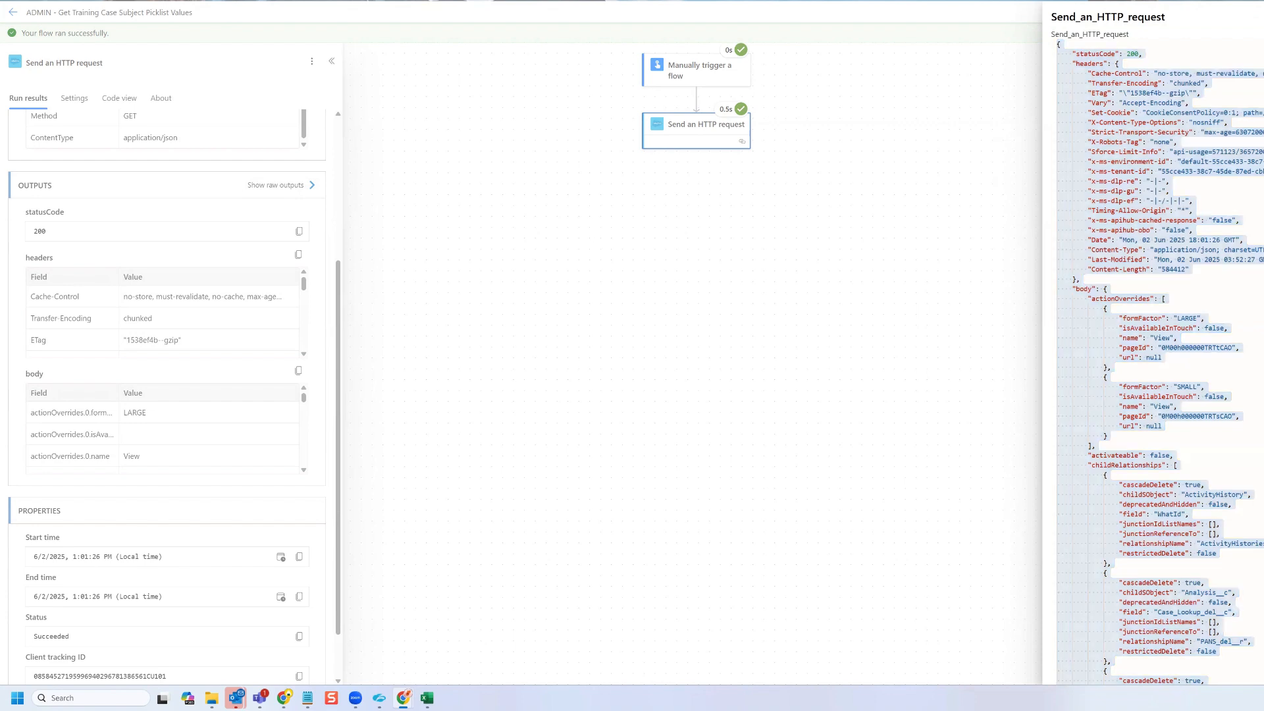
key("ctrl+v")
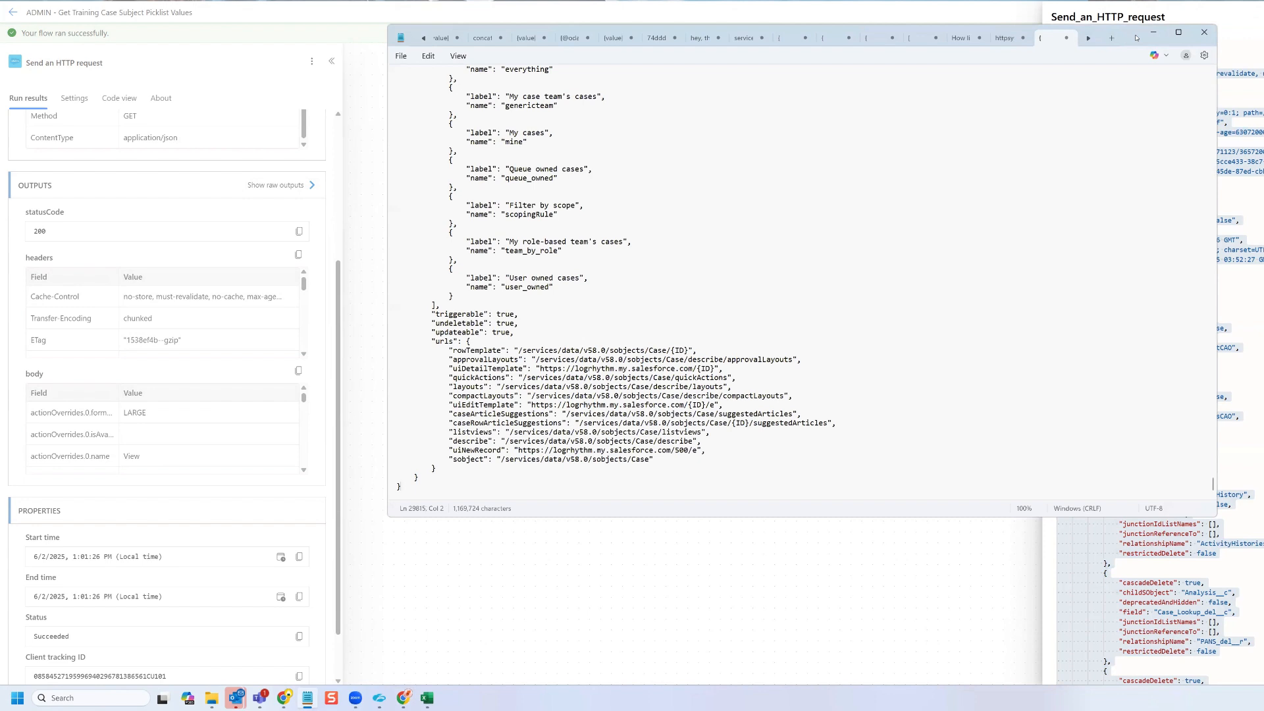
left_click_drag(1135, 37, 1076, 75)
scroll(961, 277, "up", 8)
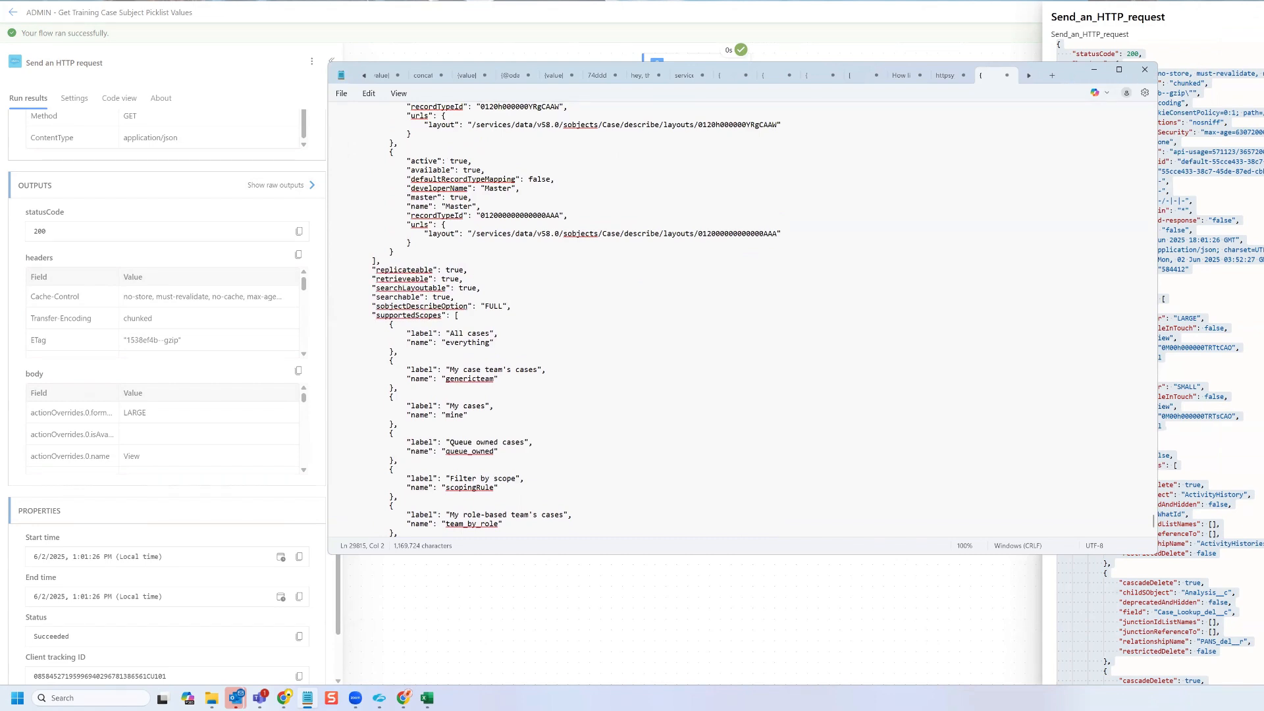
Step: Switch back to Power Automate, close the raw outputs and open the flow for editing
key("alt+Tab")
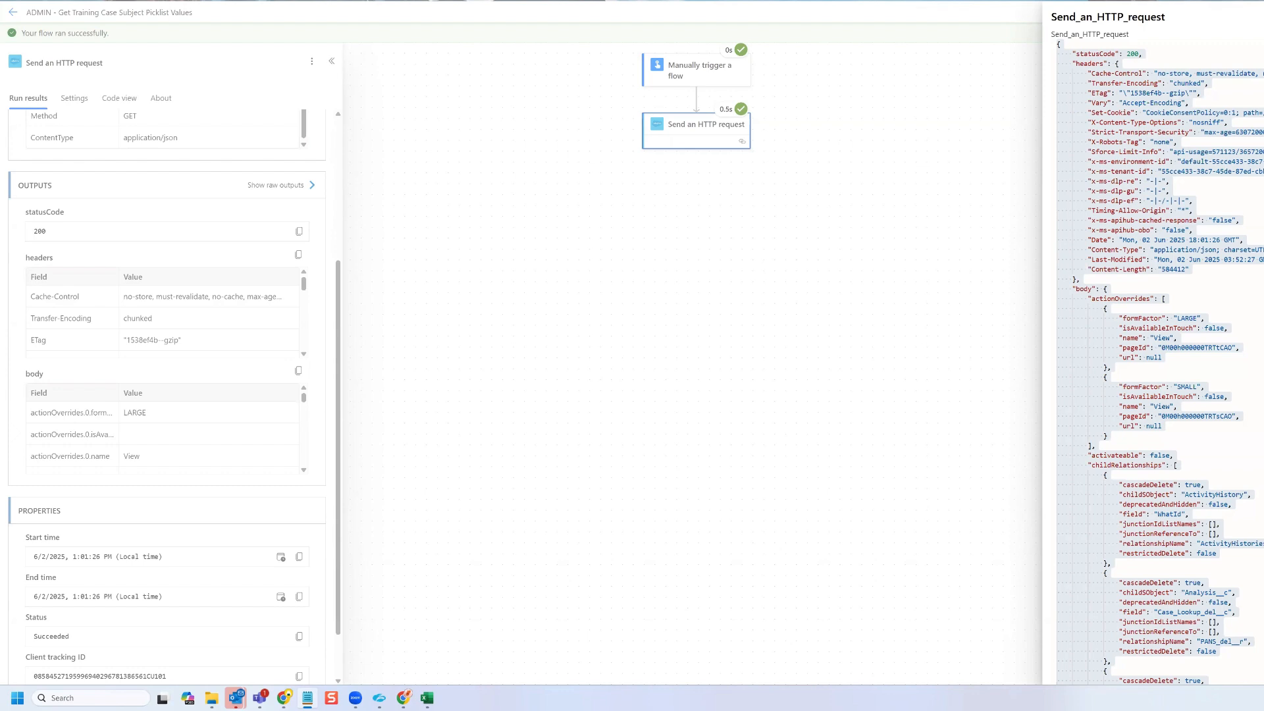
left_click(885, 319)
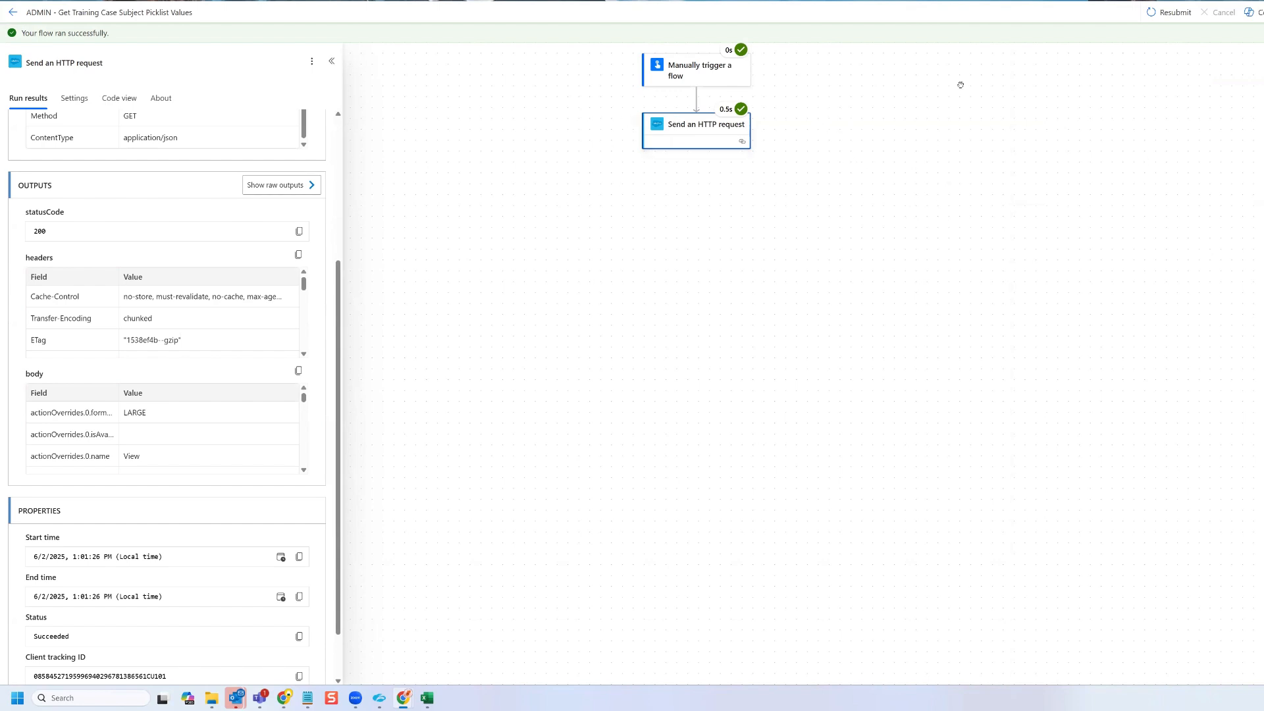
left_click(658, 0)
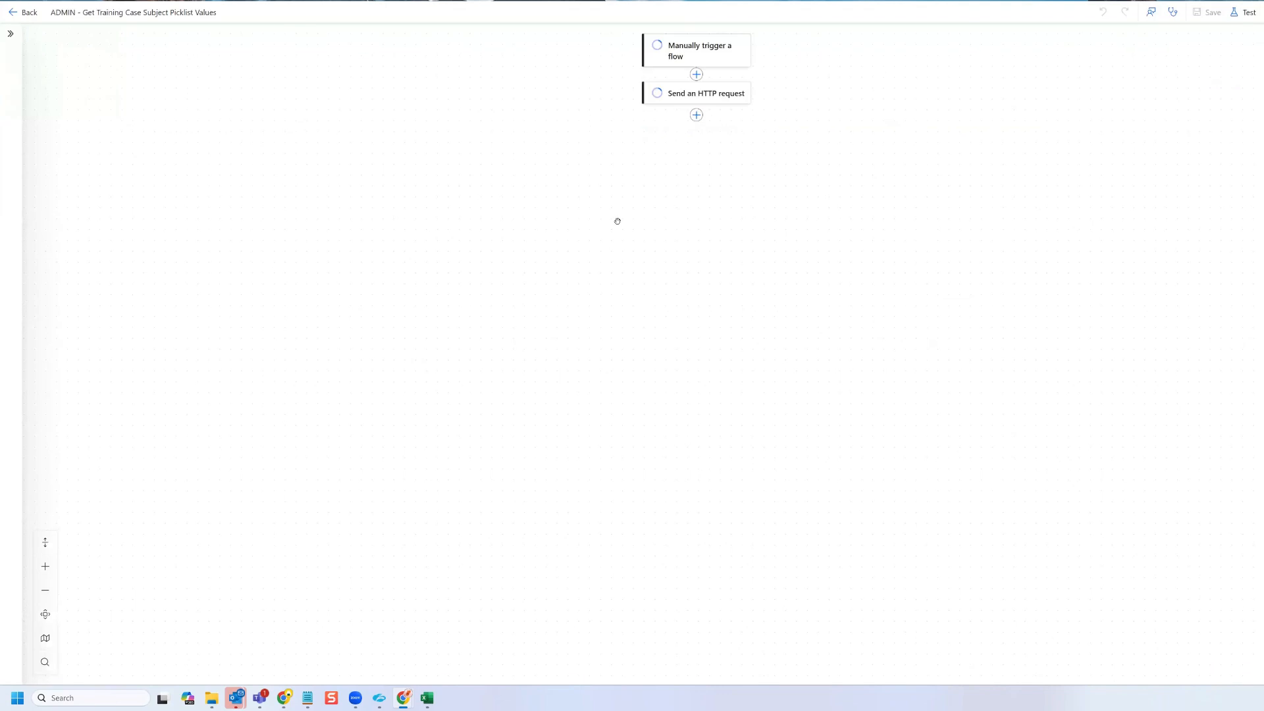
Step: Add a Data Operation Parse JSON action after Send an HTTP request
left_click(696, 140)
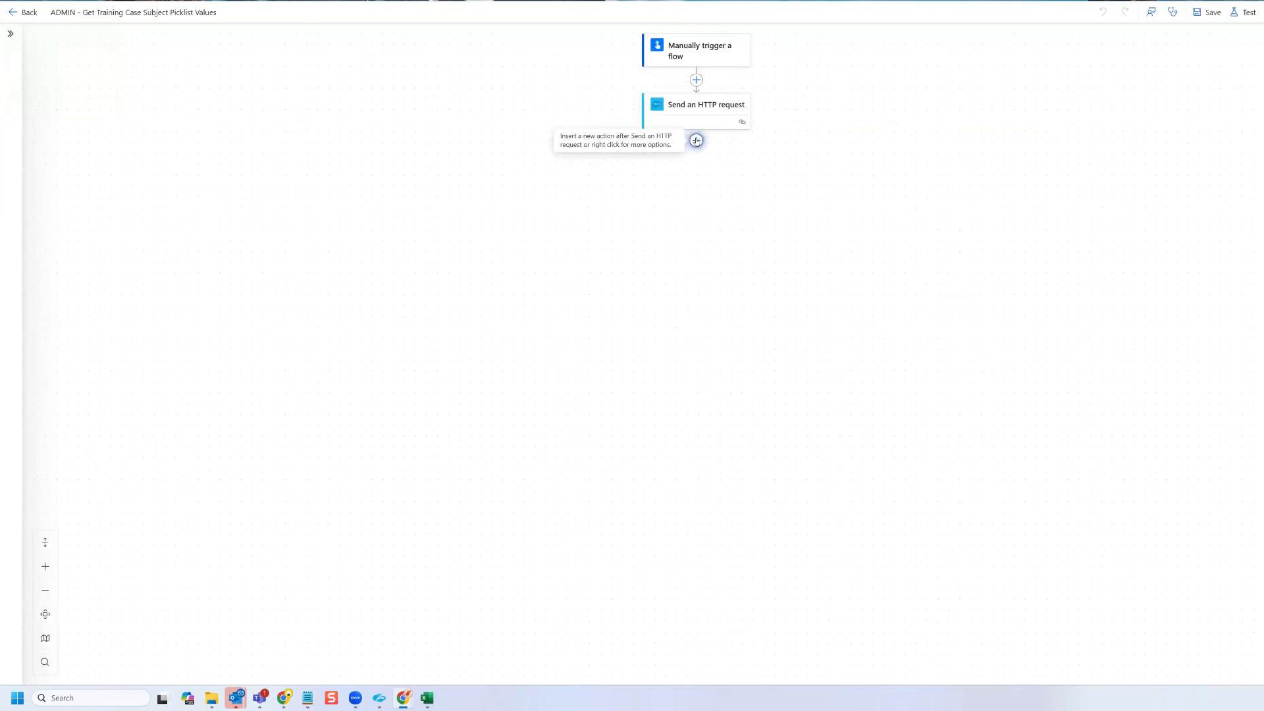
type("pars")
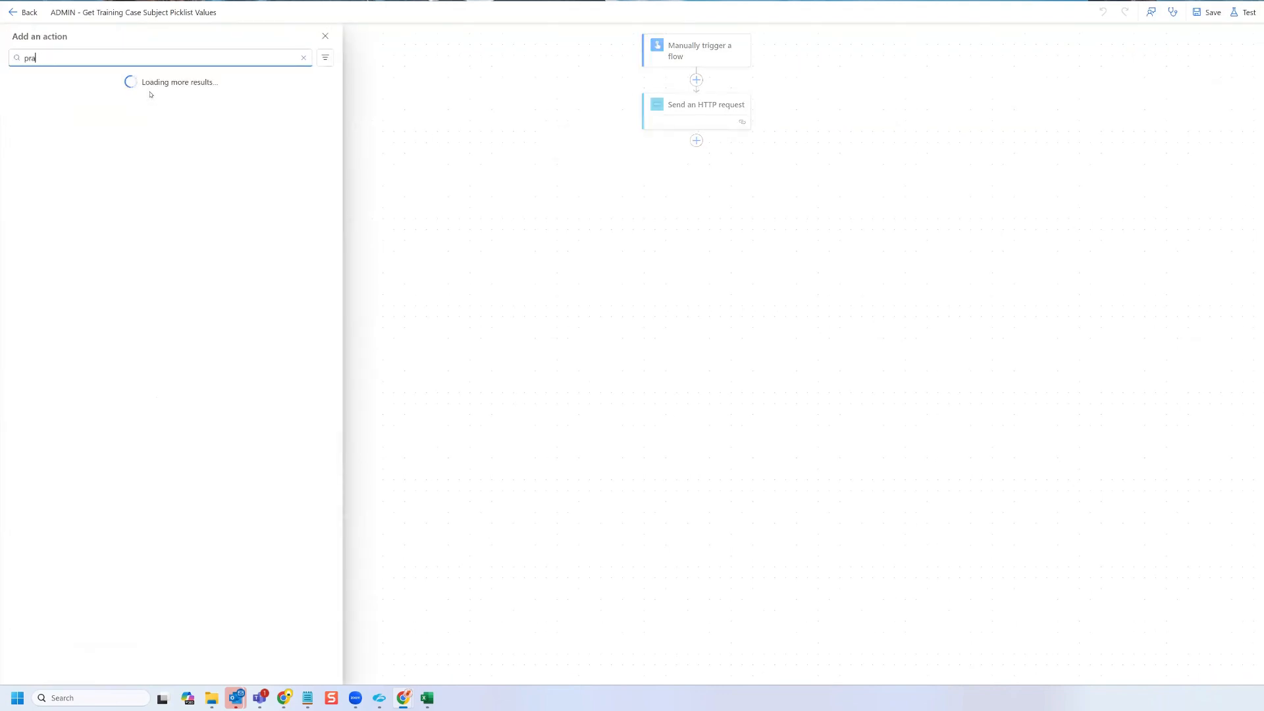
type("e json")
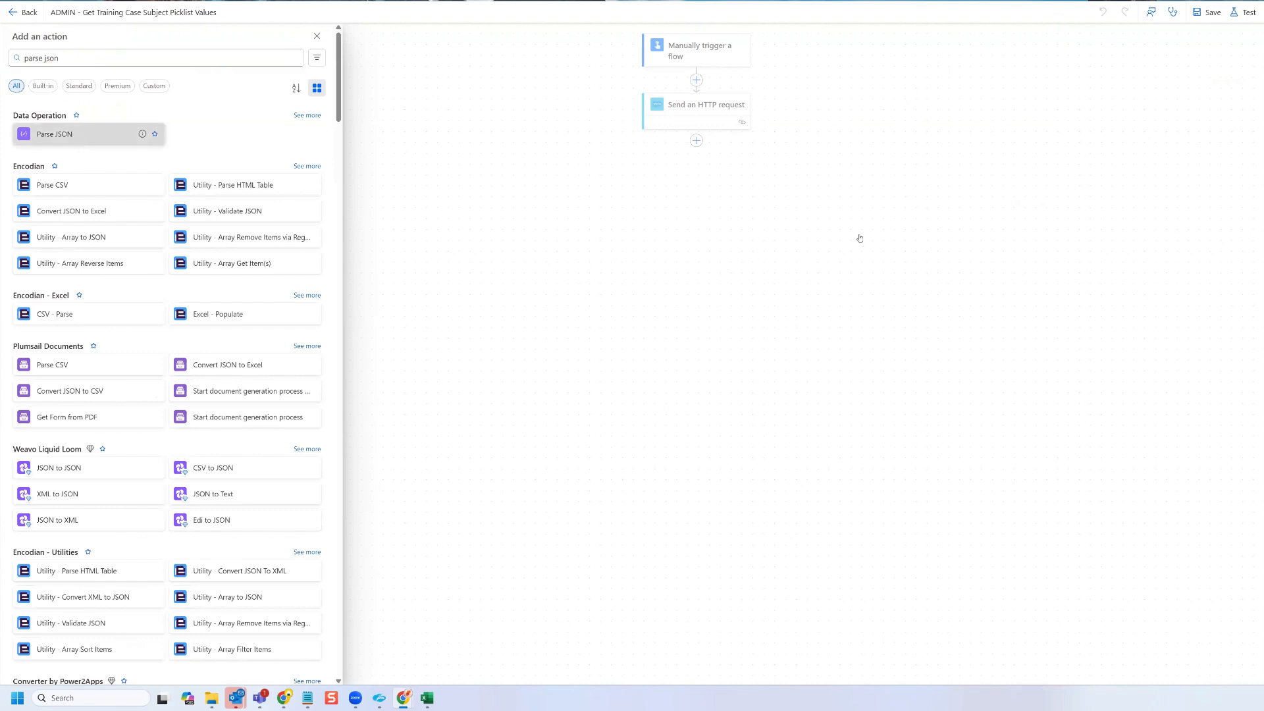
left_click(55, 133)
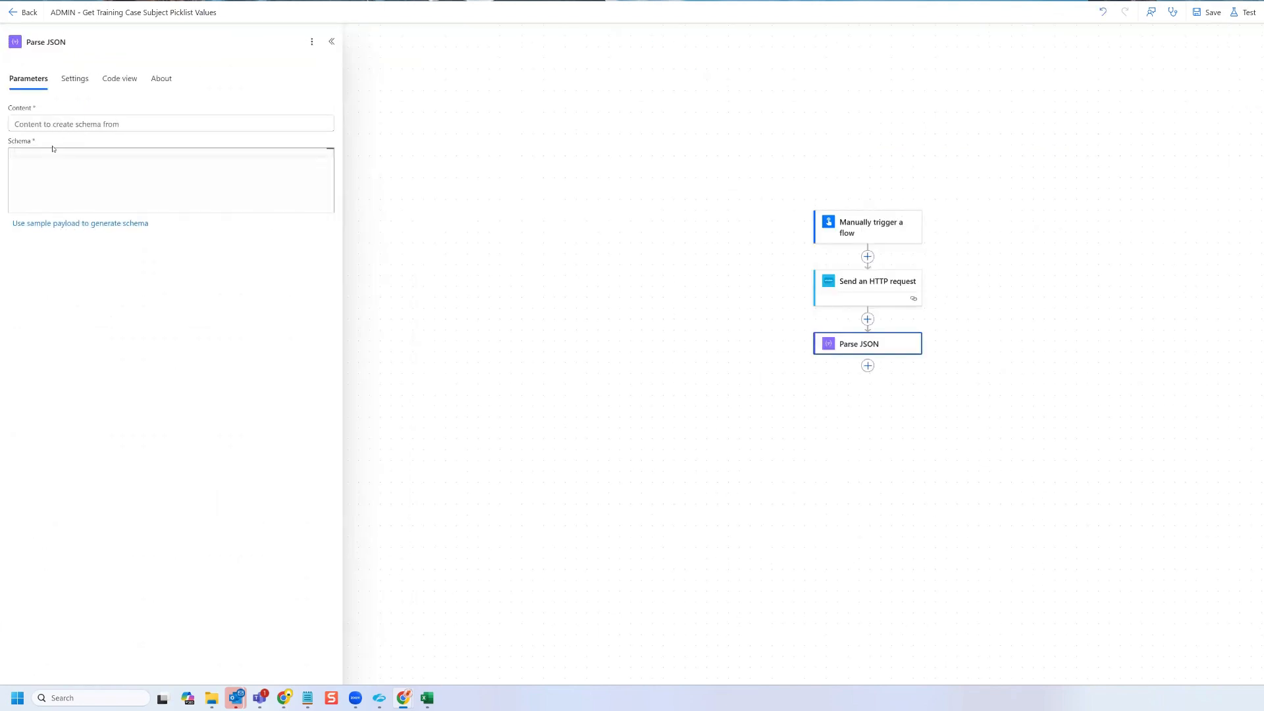
Step: Set the Parse JSON content to the HTTP request's Body and generate the schema from the copied raw output as sample payload
left_click(270, 120)
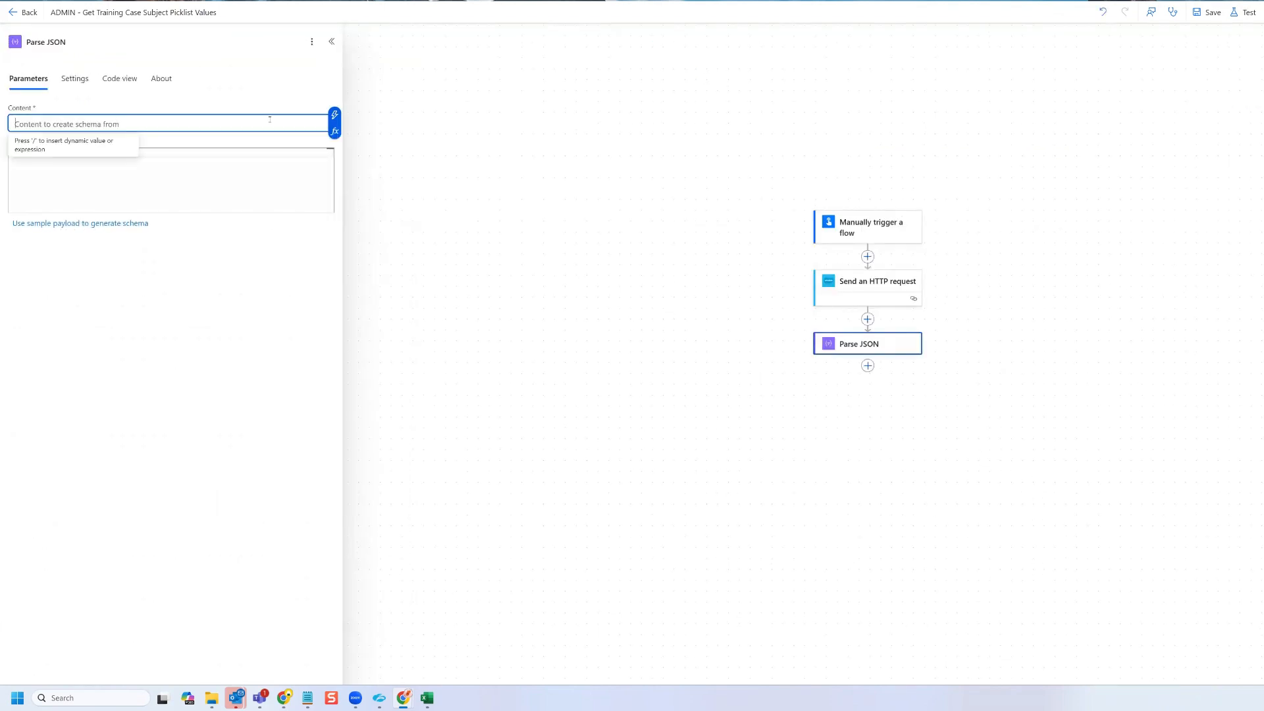
left_click(334, 115)
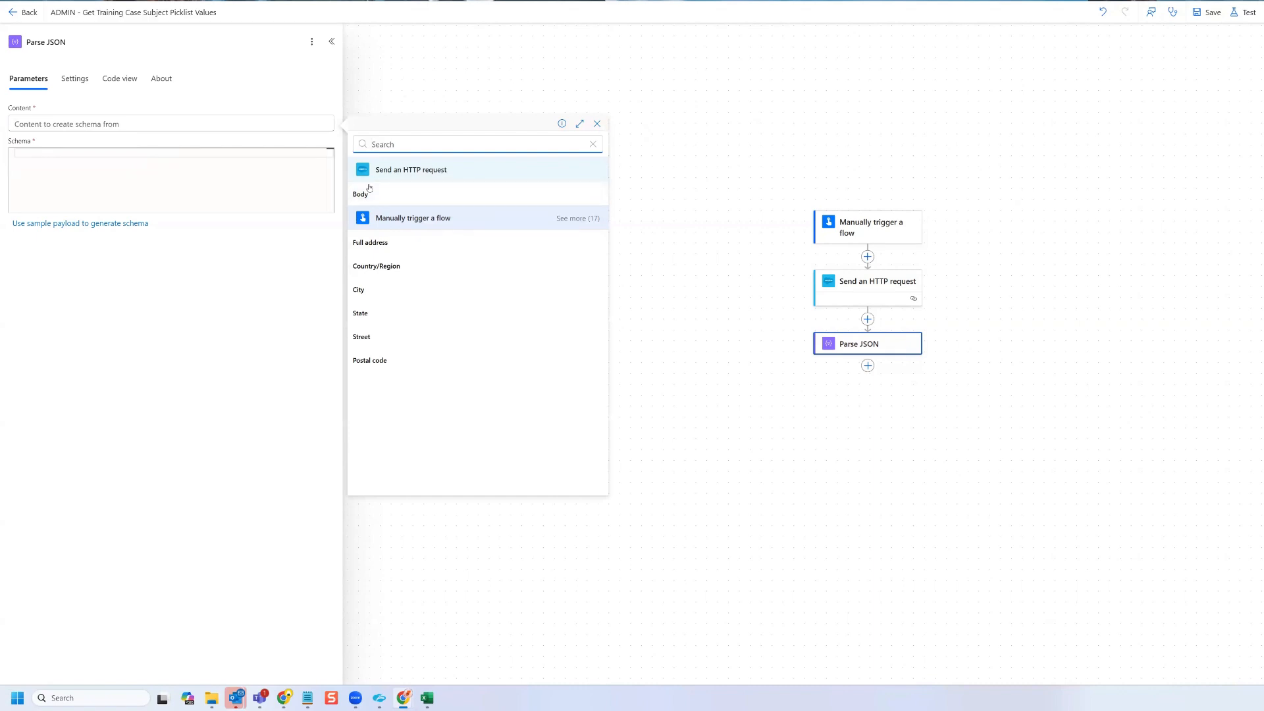
left_click(397, 194)
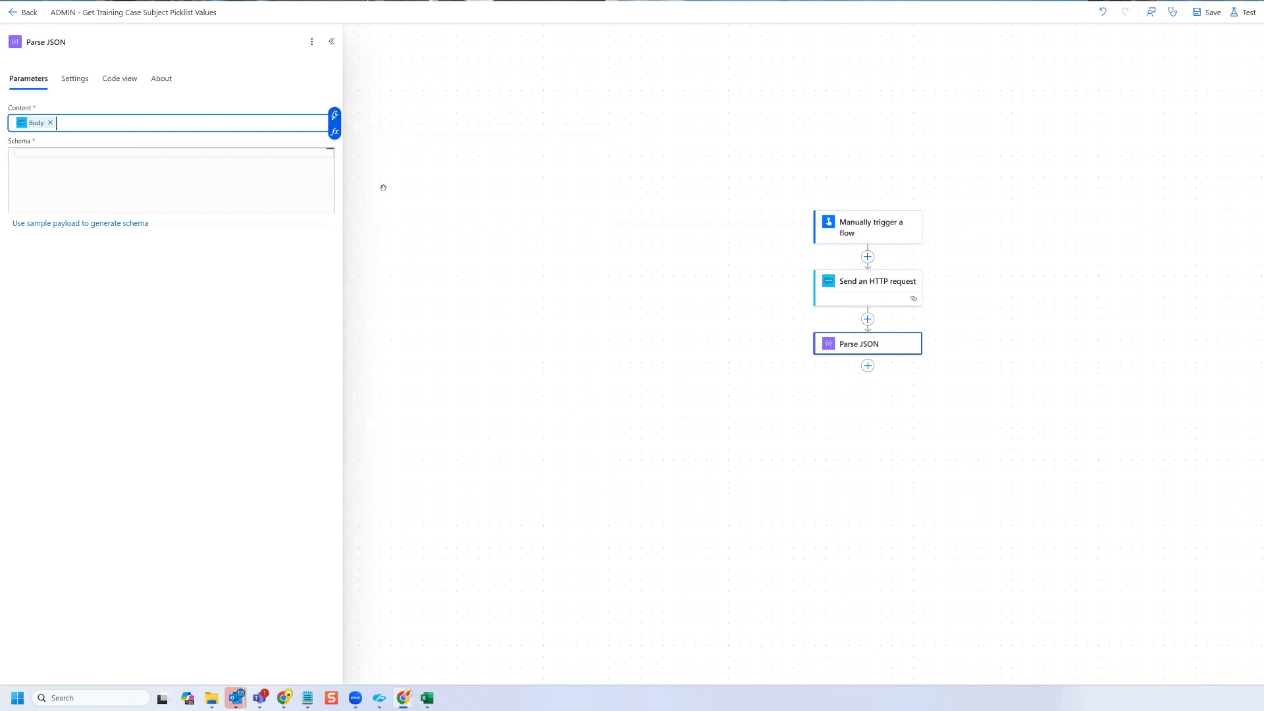
left_click(48, 224)
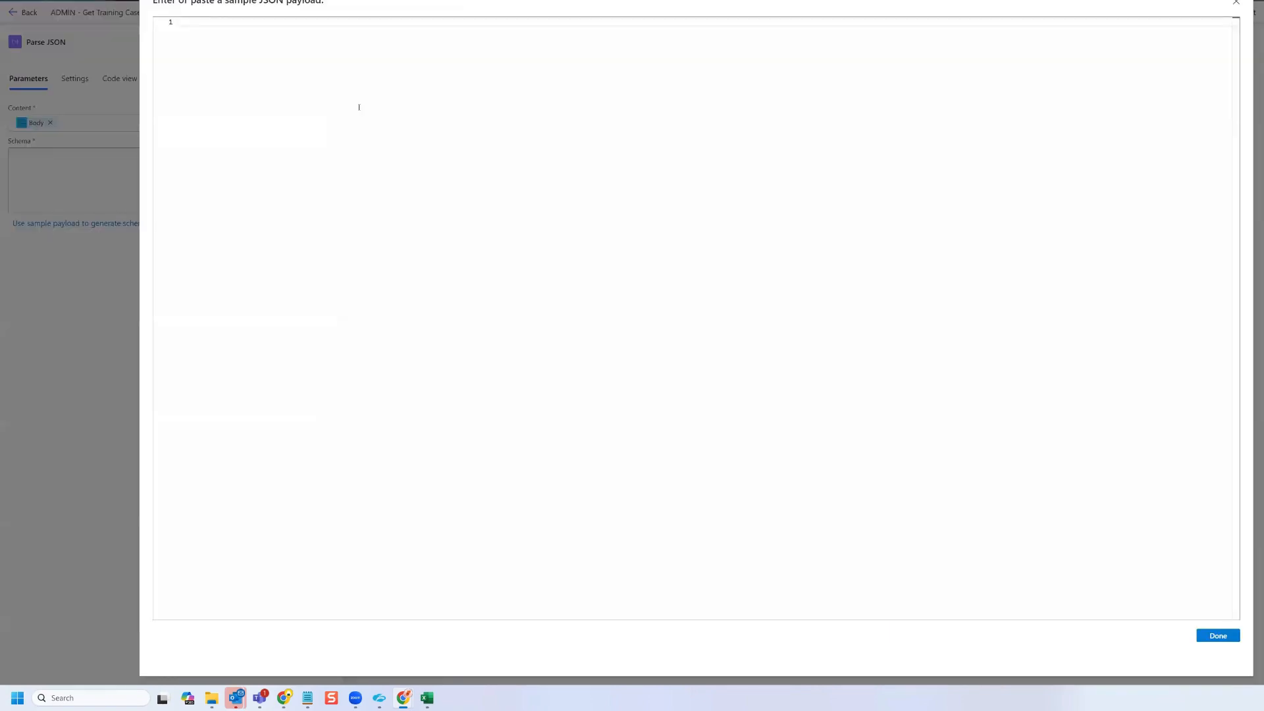
key("ctrl+v")
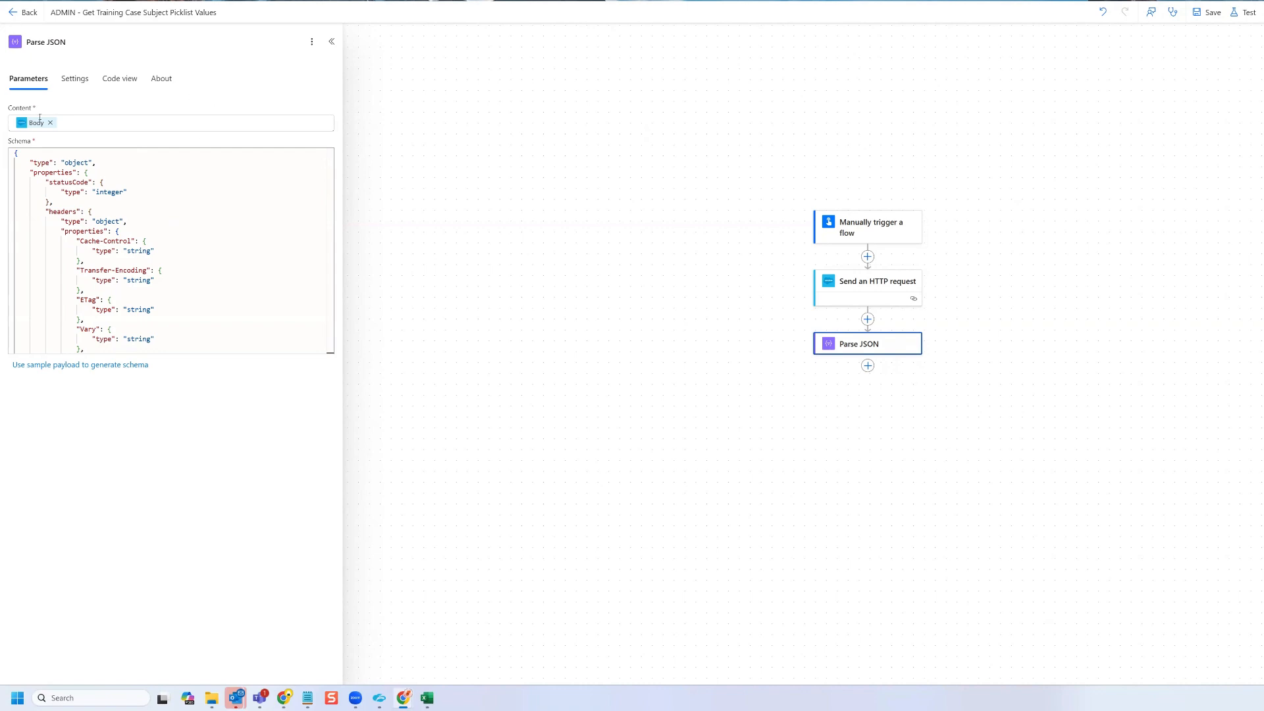
Step: Rename the Parse JSON action to "Parse JSON - HTTP Get Case Object"
type("-")
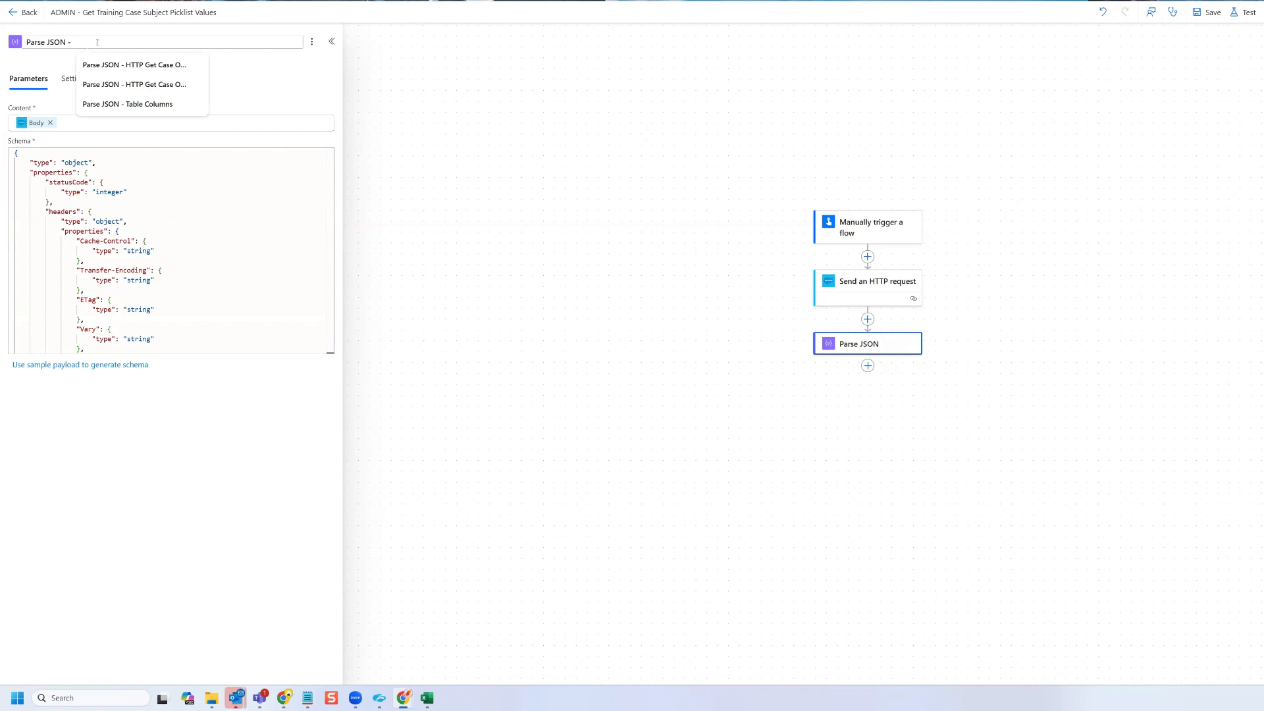
type(" H")
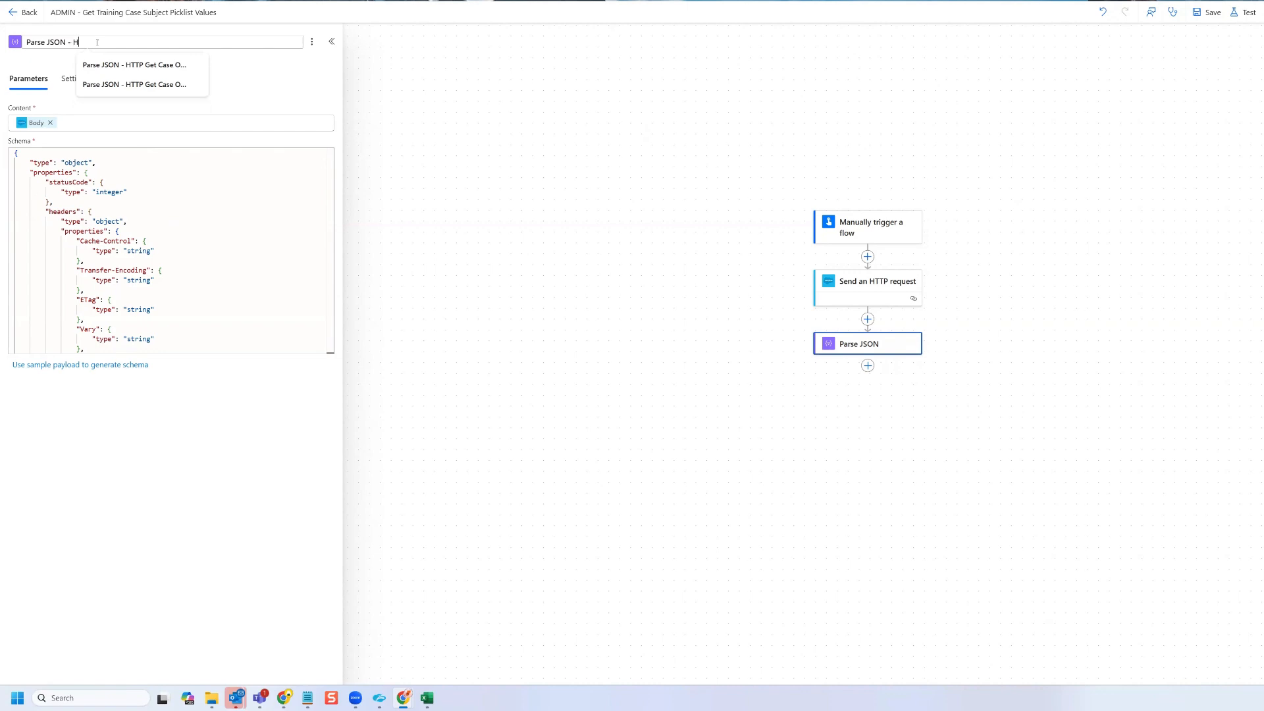
type("TTP Get Case Object")
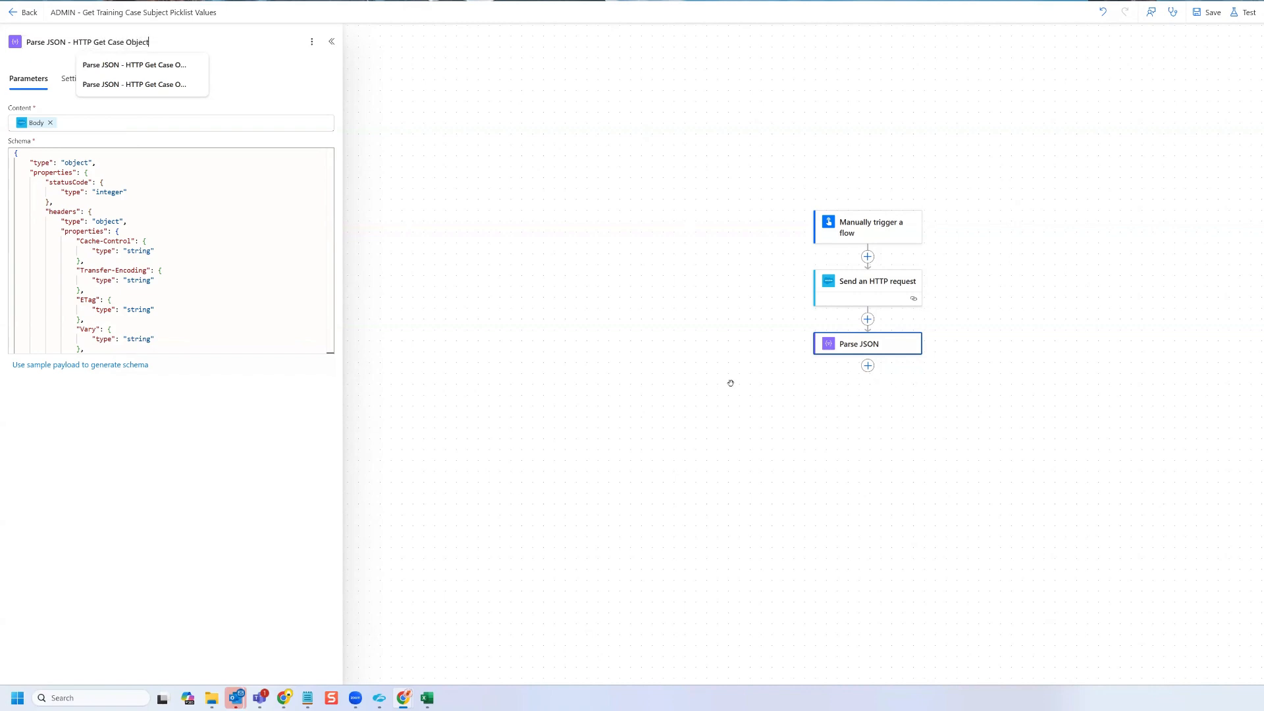
key("Return")
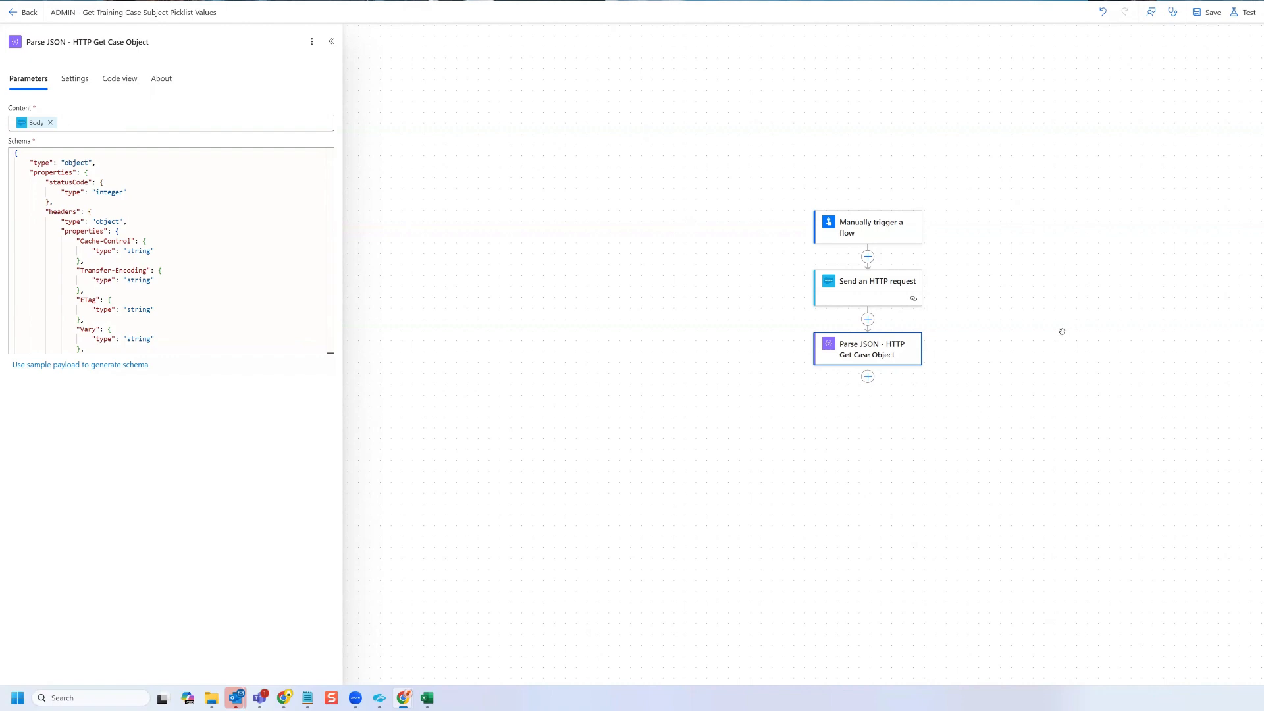
Step: Add a Data Operation Compose action after Parse JSON - HTTP Get Case Object
left_click(868, 377)
type("c")
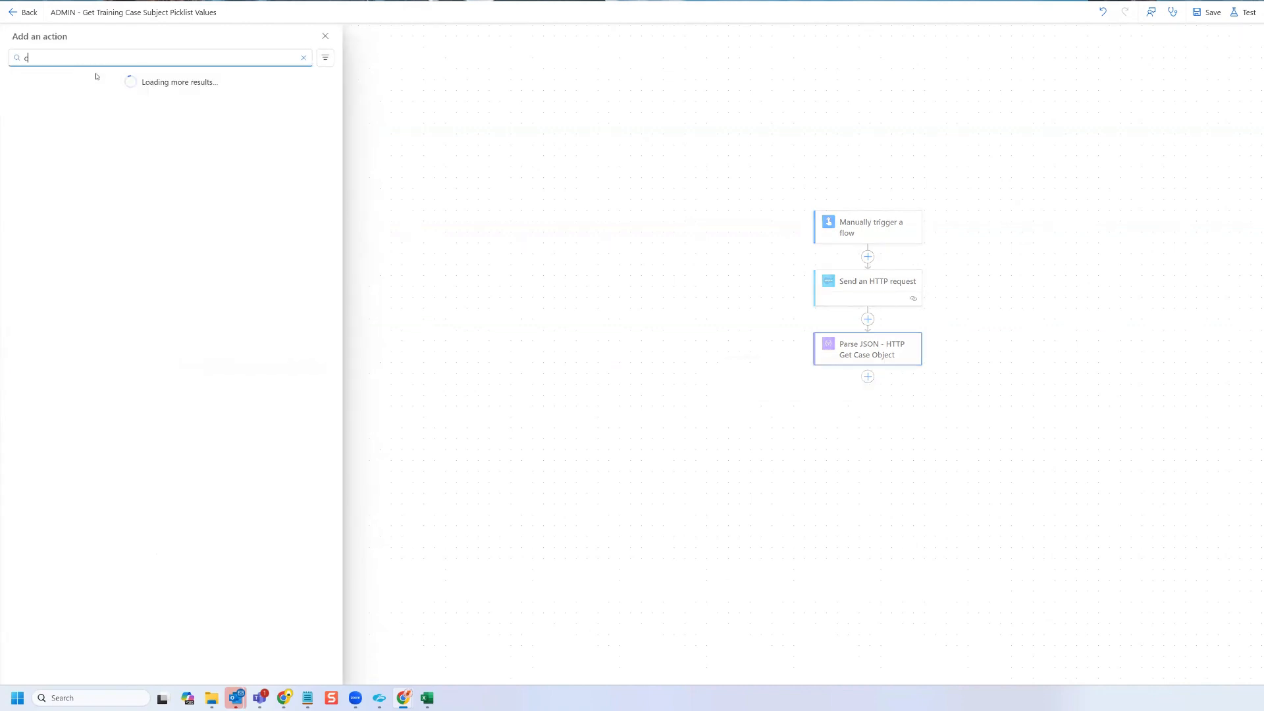
type("ompose")
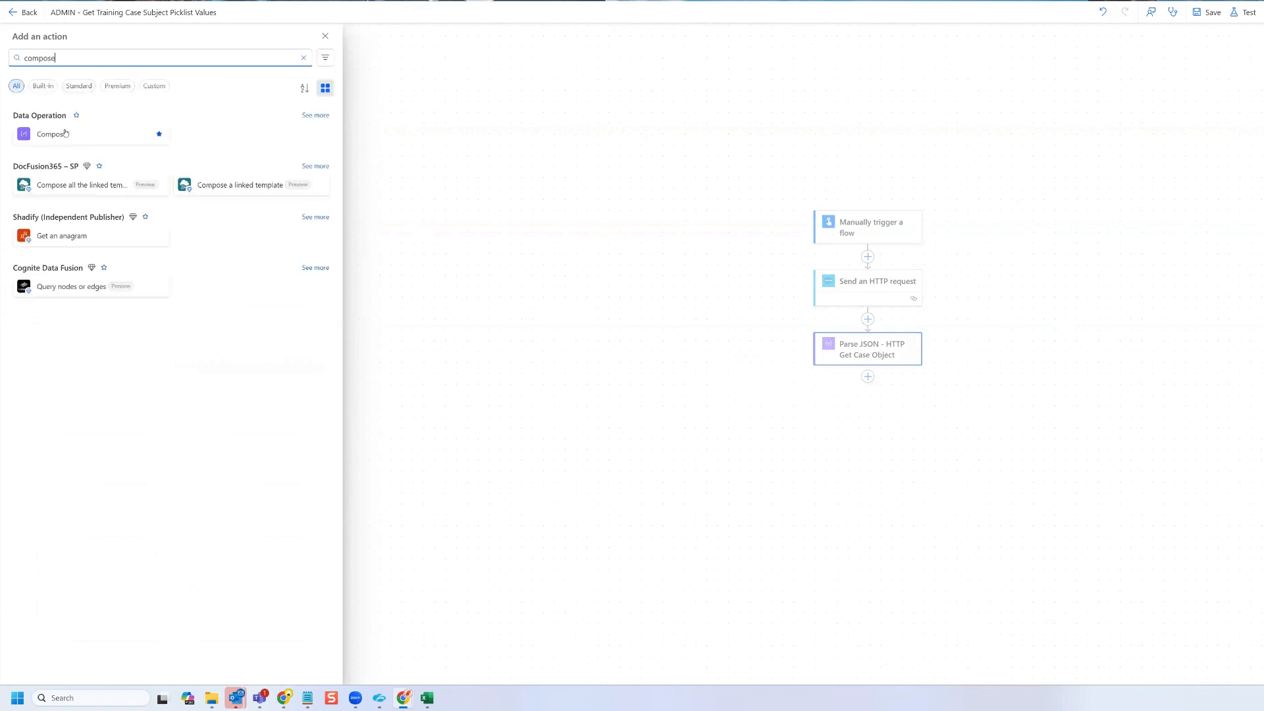
left_click(142, 144)
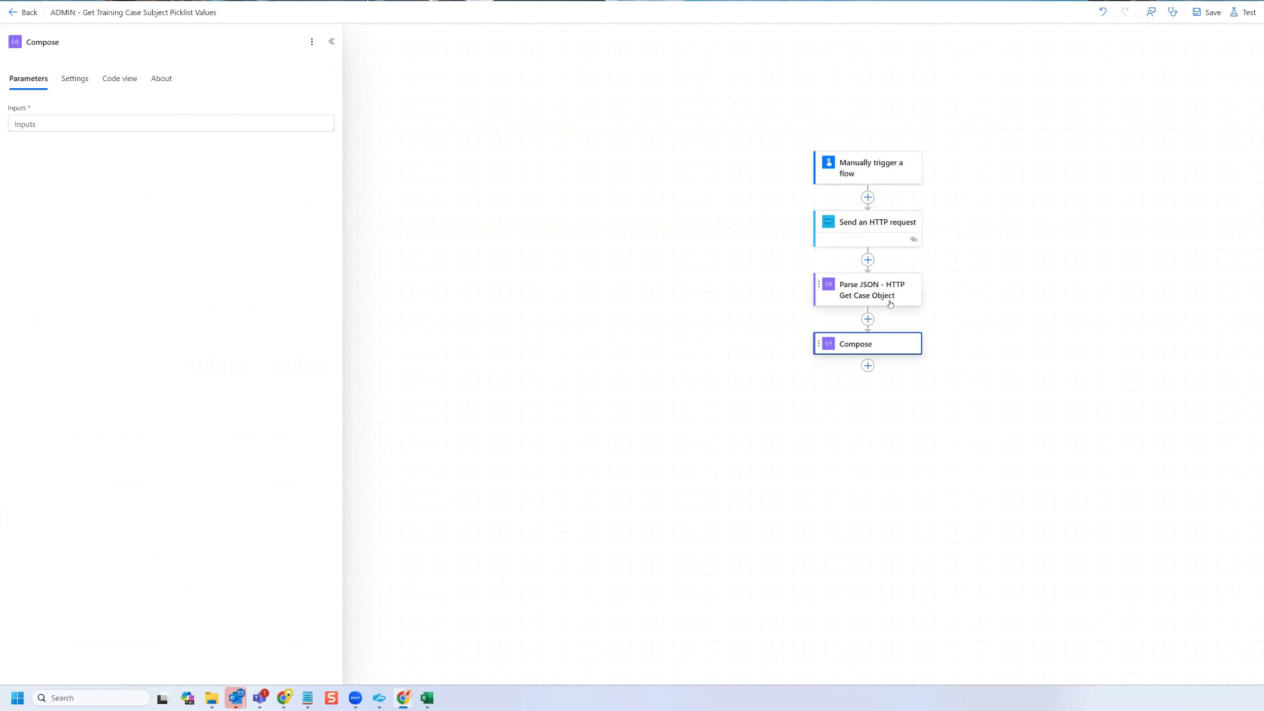
Step: Rename the Compose action to "Compose - Fields"
left_click(121, 45)
type("=")
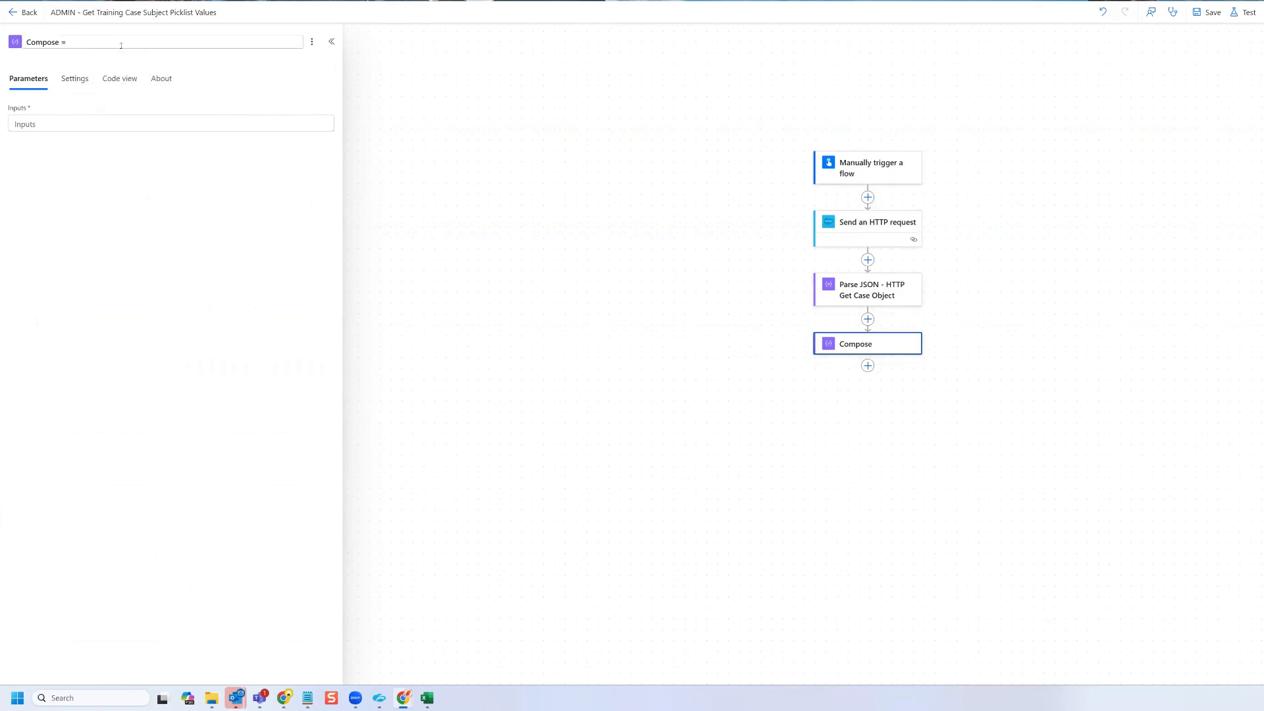
key("BackSpace")
key("BackSpace")
type("- ")
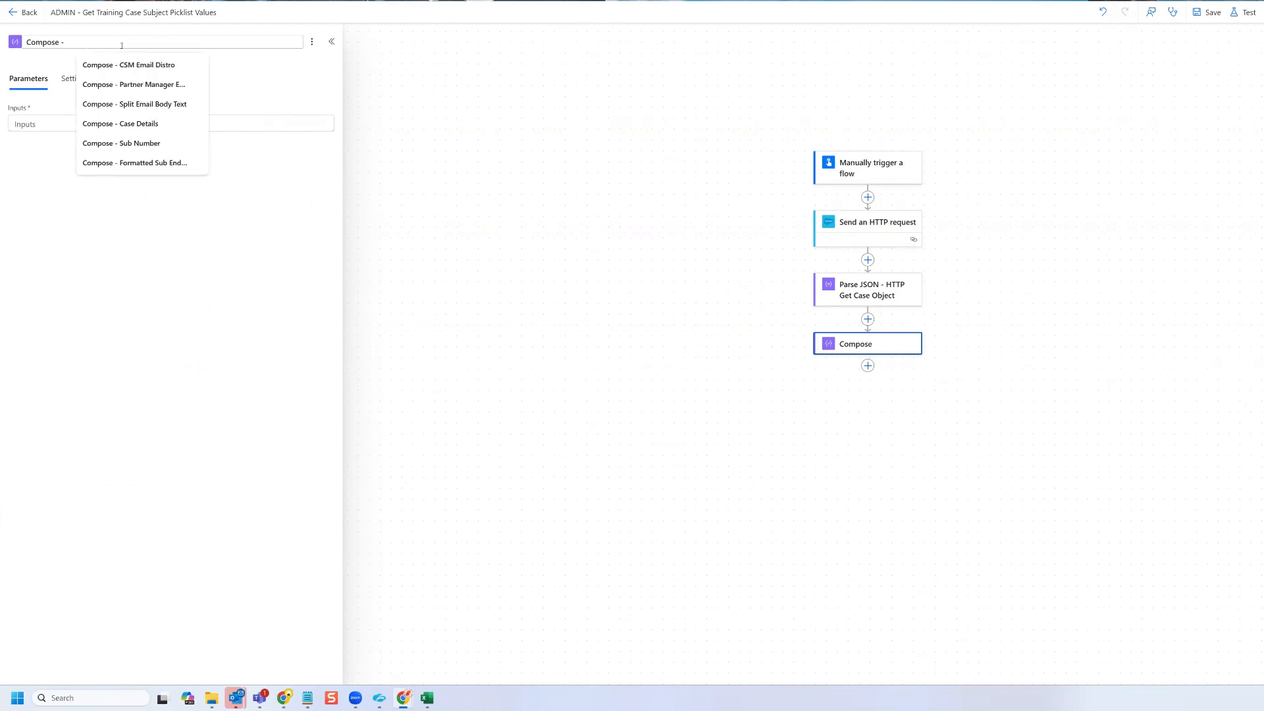
type("body.")
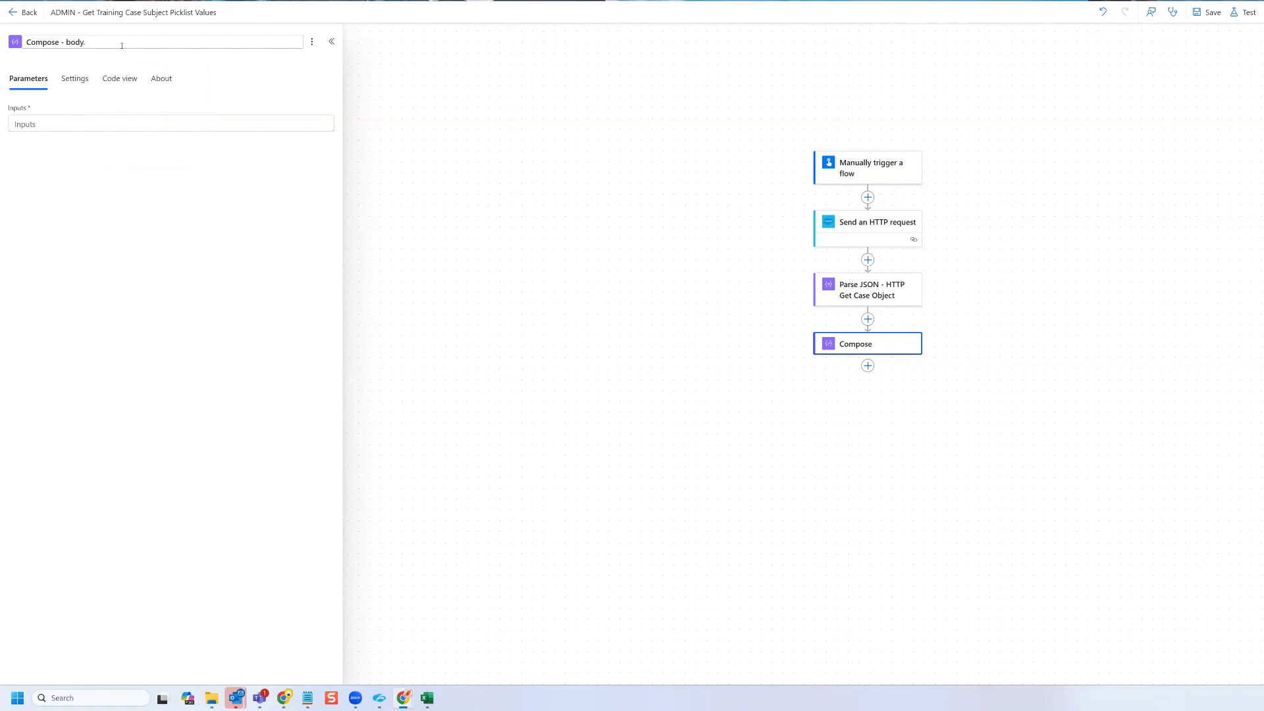
key("BackSpace")
key("BackSpace")
key("BackSpace")
key("BackSpace")
key("BackSpace")
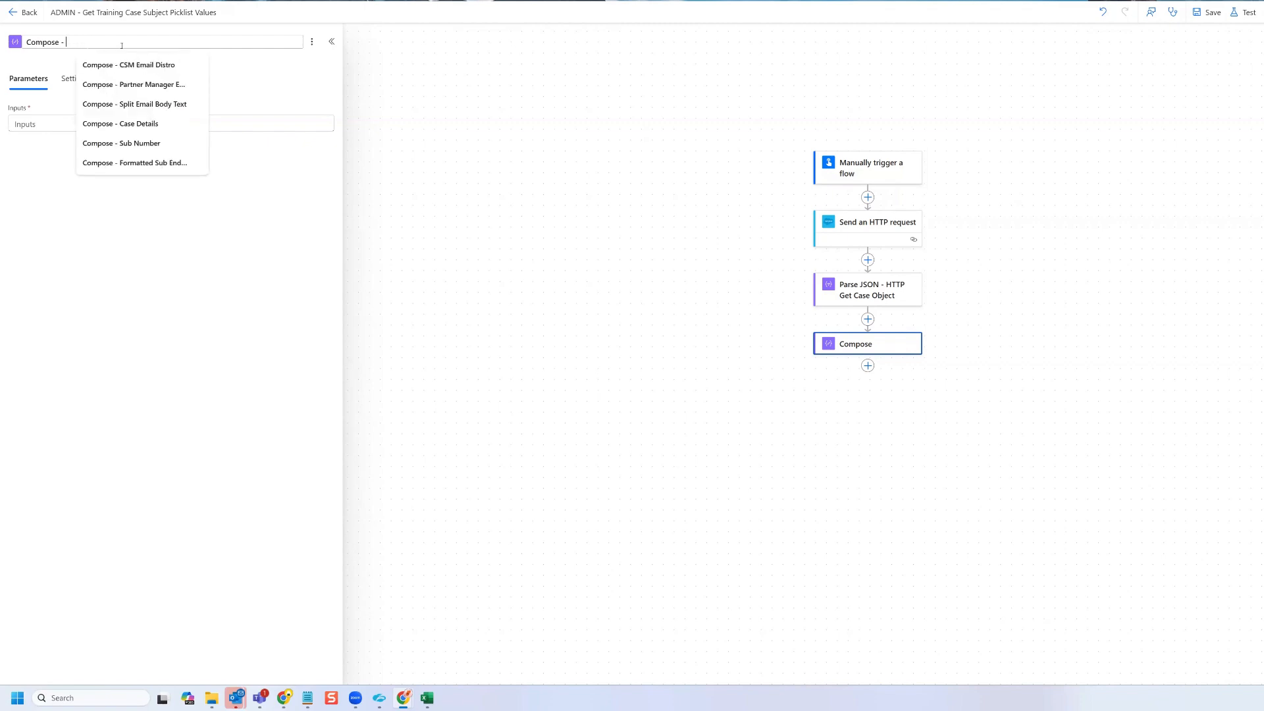
type("Fields")
key("Return")
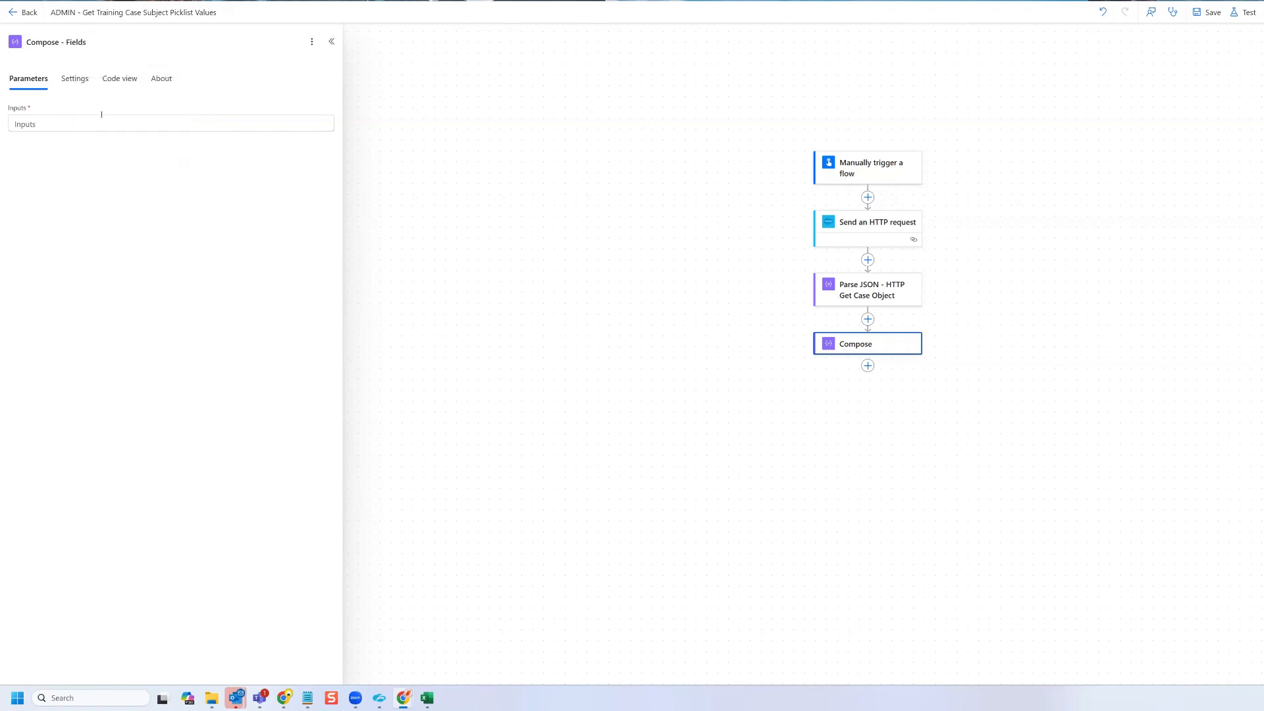
left_click(100, 120)
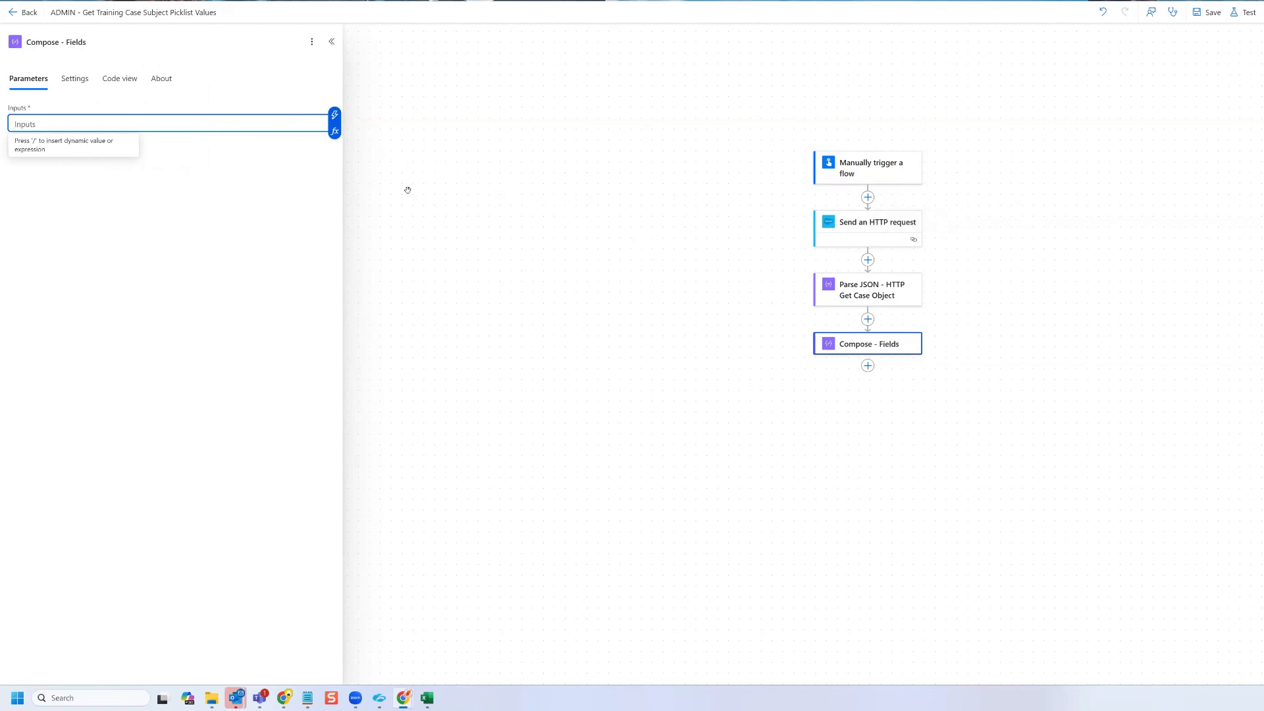
left_click(334, 115)
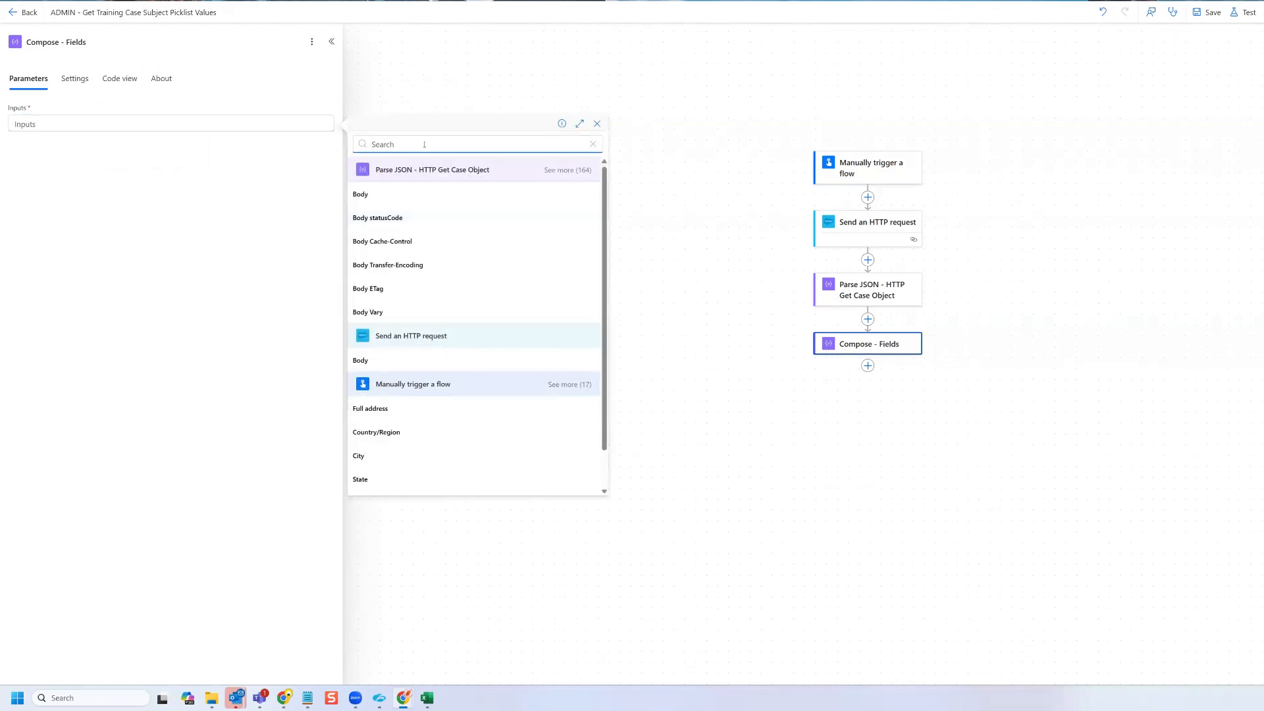
type("fields")
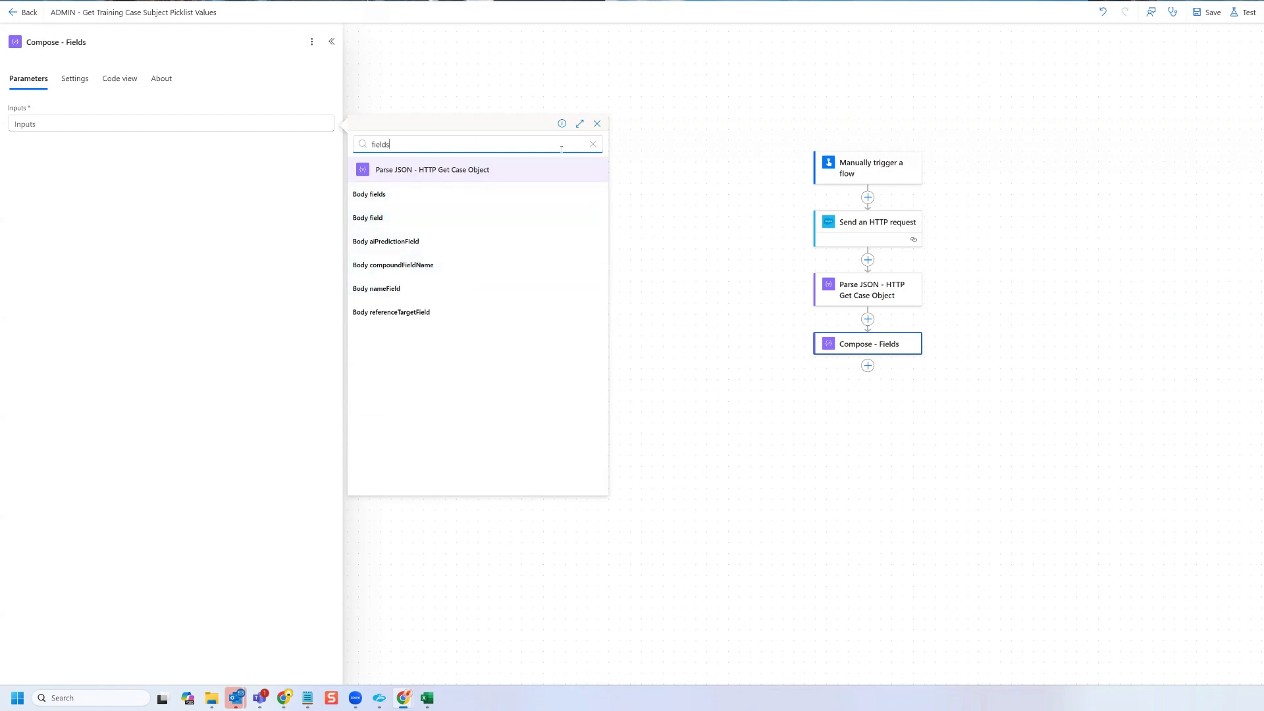
left_click(597, 125)
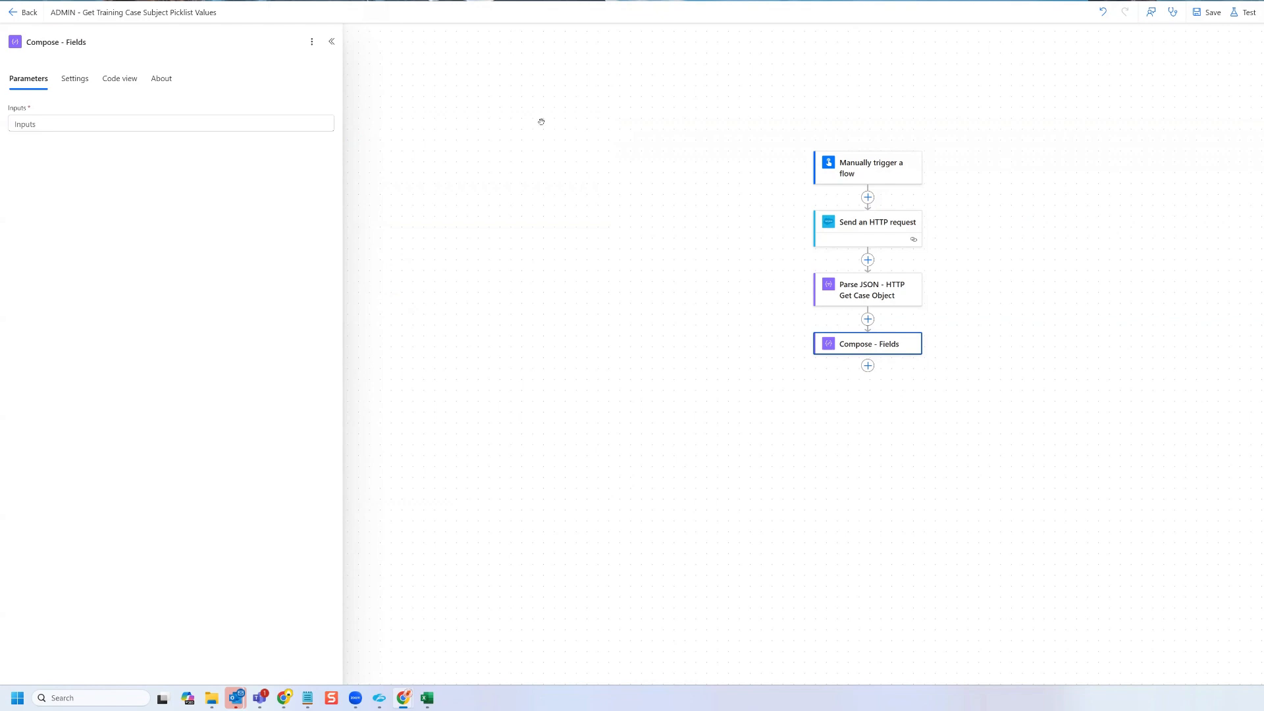
left_click(70, 123)
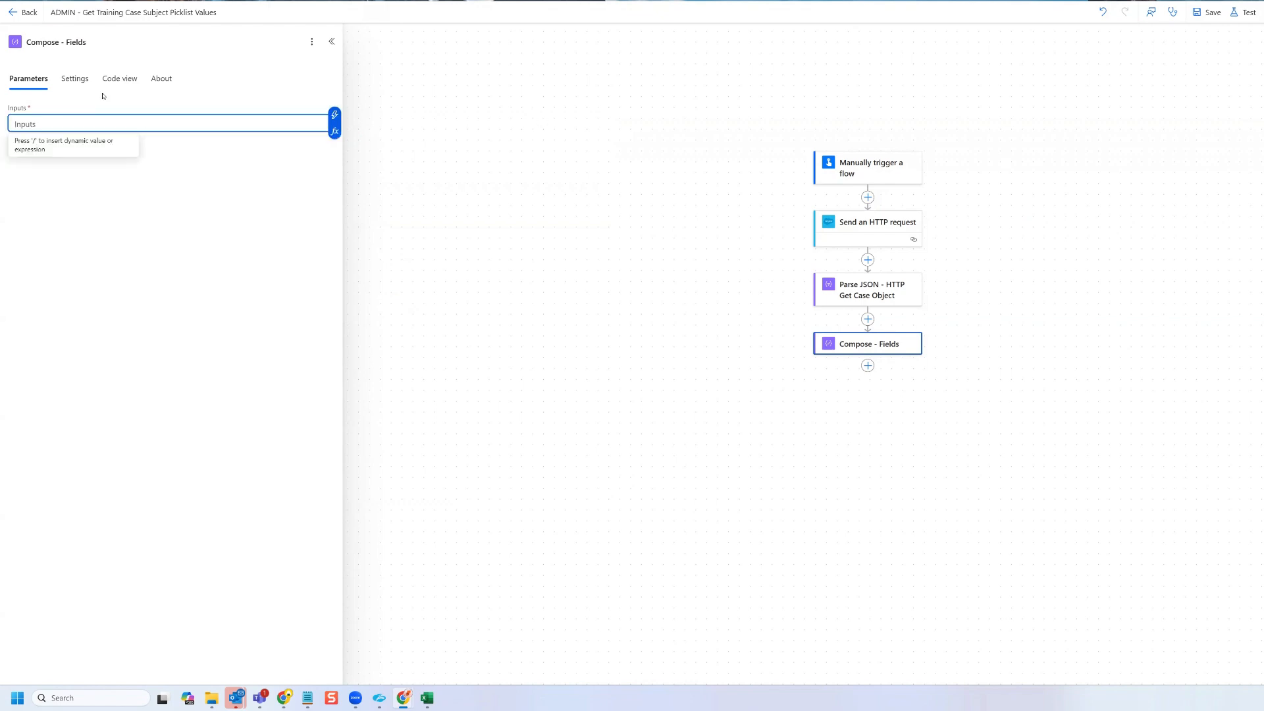
left_click(312, 41)
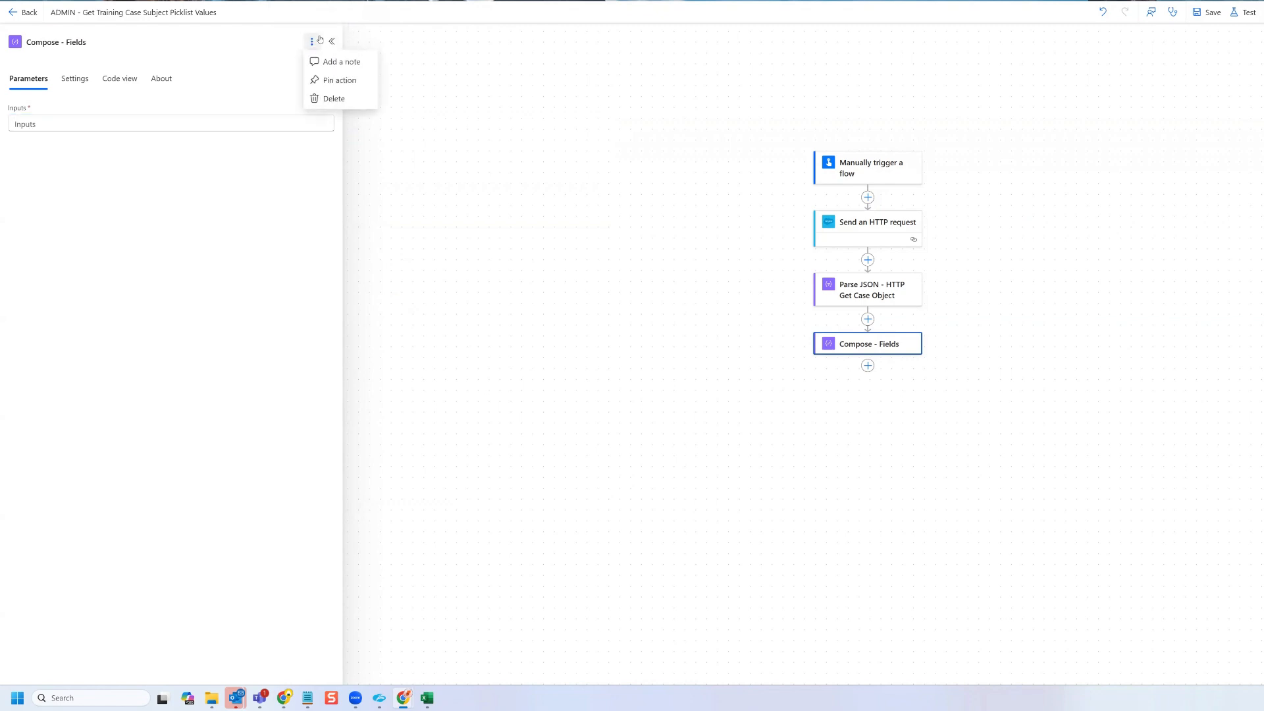
left_click(339, 64)
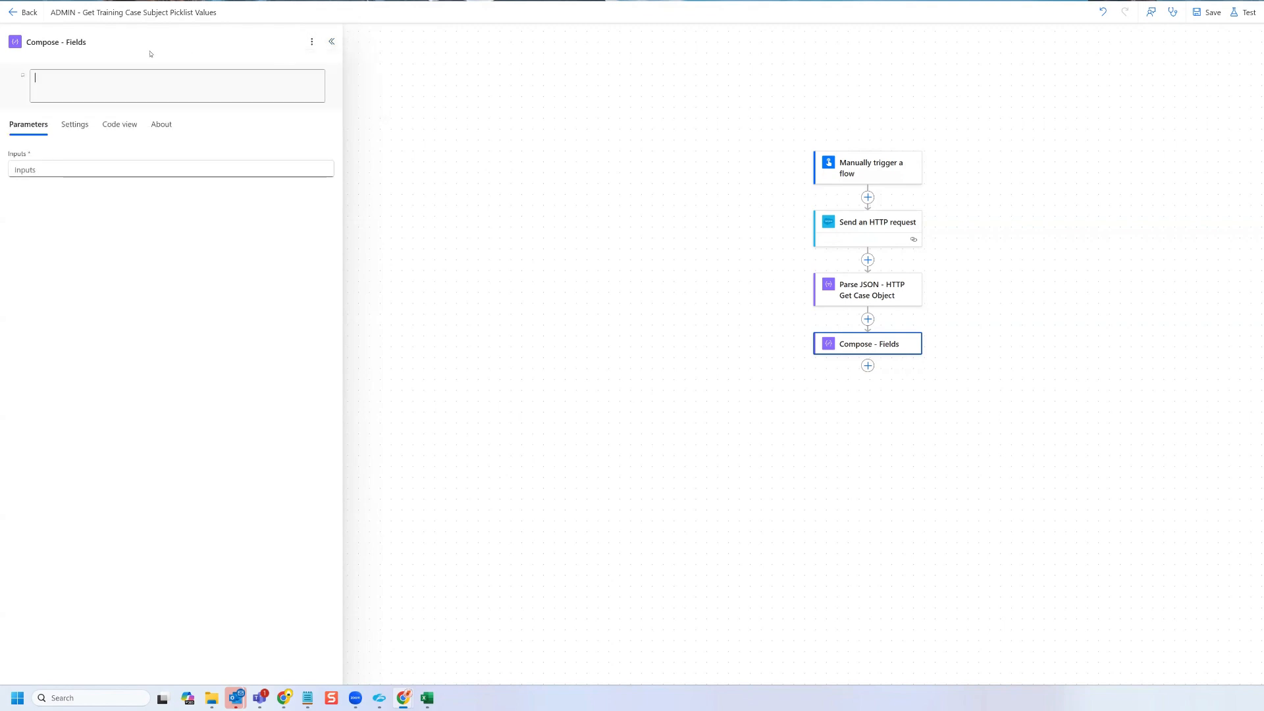
type("@outputs('Parse JSON - HTTP Get Case Object')?['body']?['fields']")
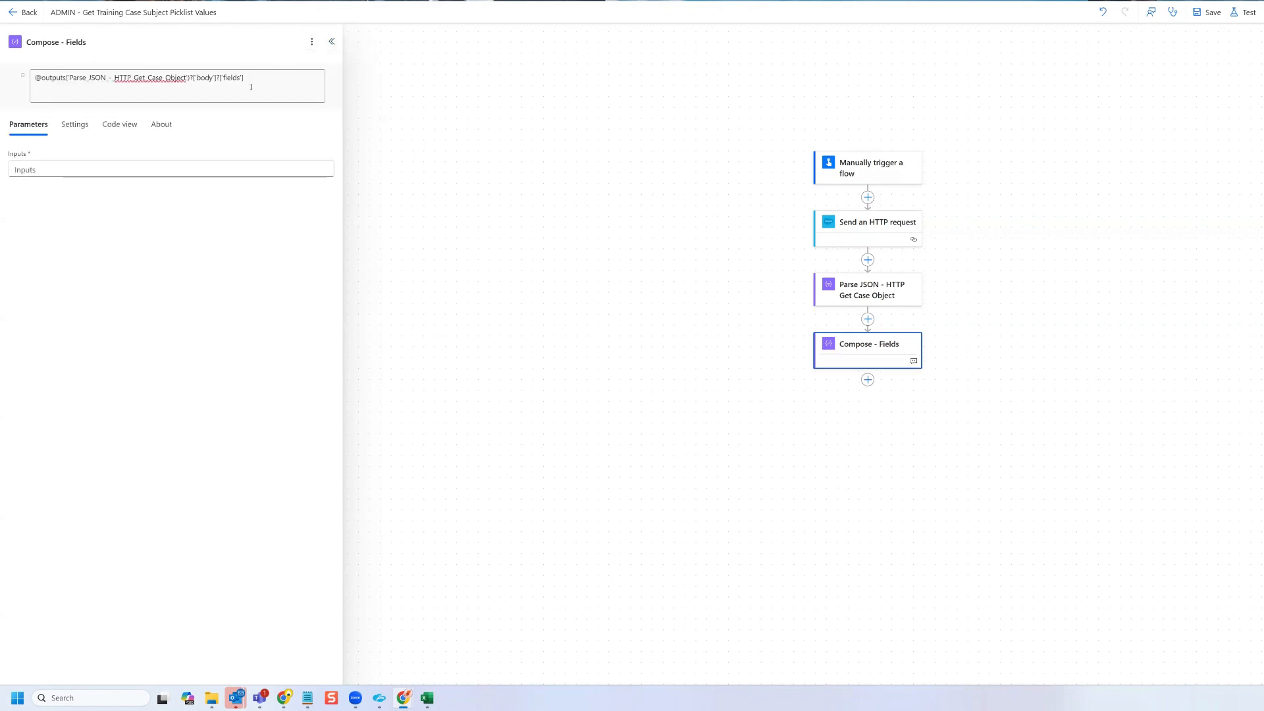
Step: Set the Inputs of Compose - Fields to the expression outputs('Parse_JSON_-_HTTP_Get_Case_Object')?['body']?['fields'] and save the flow
left_click(126, 170)
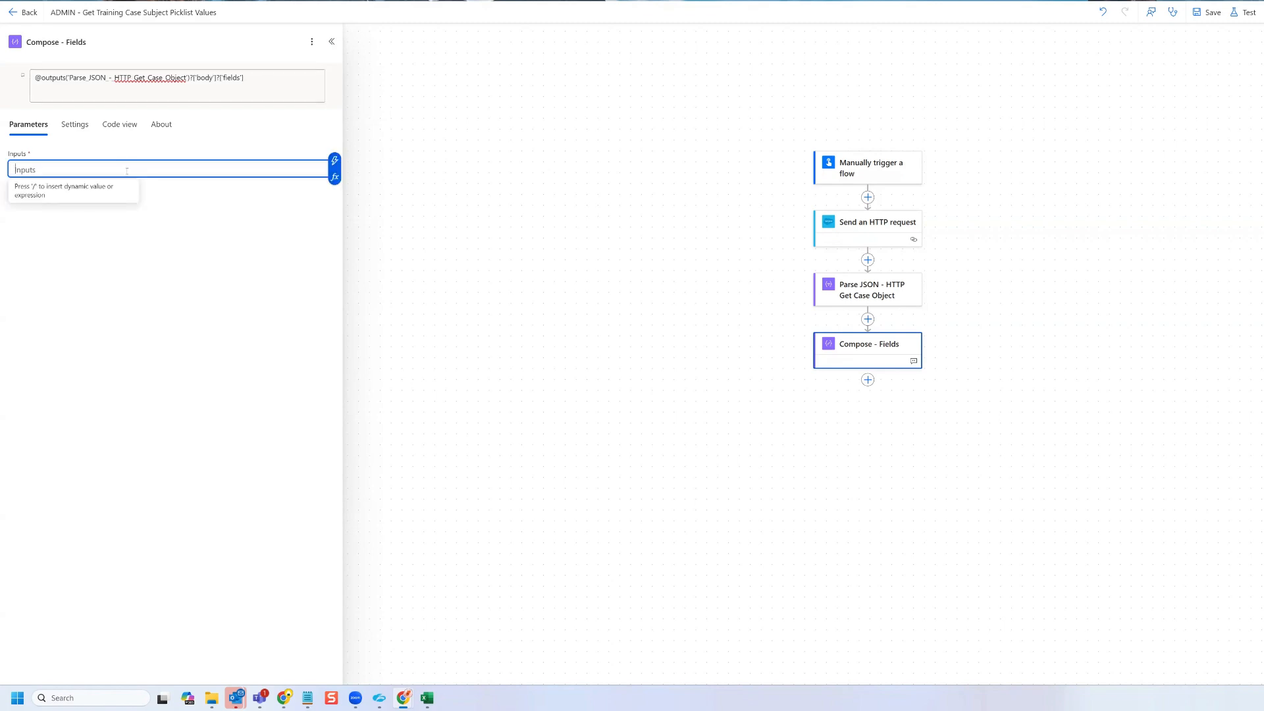
key("ctrl+v")
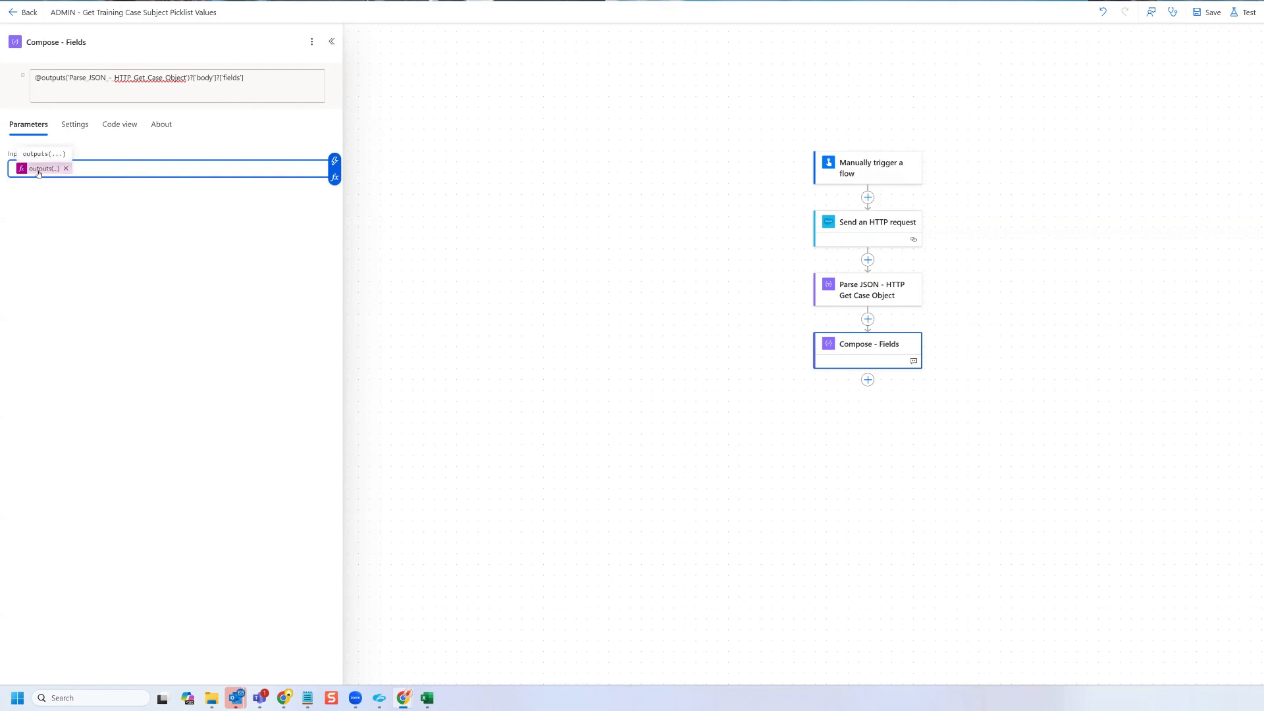
left_click_drag(29, 80, 96, 78)
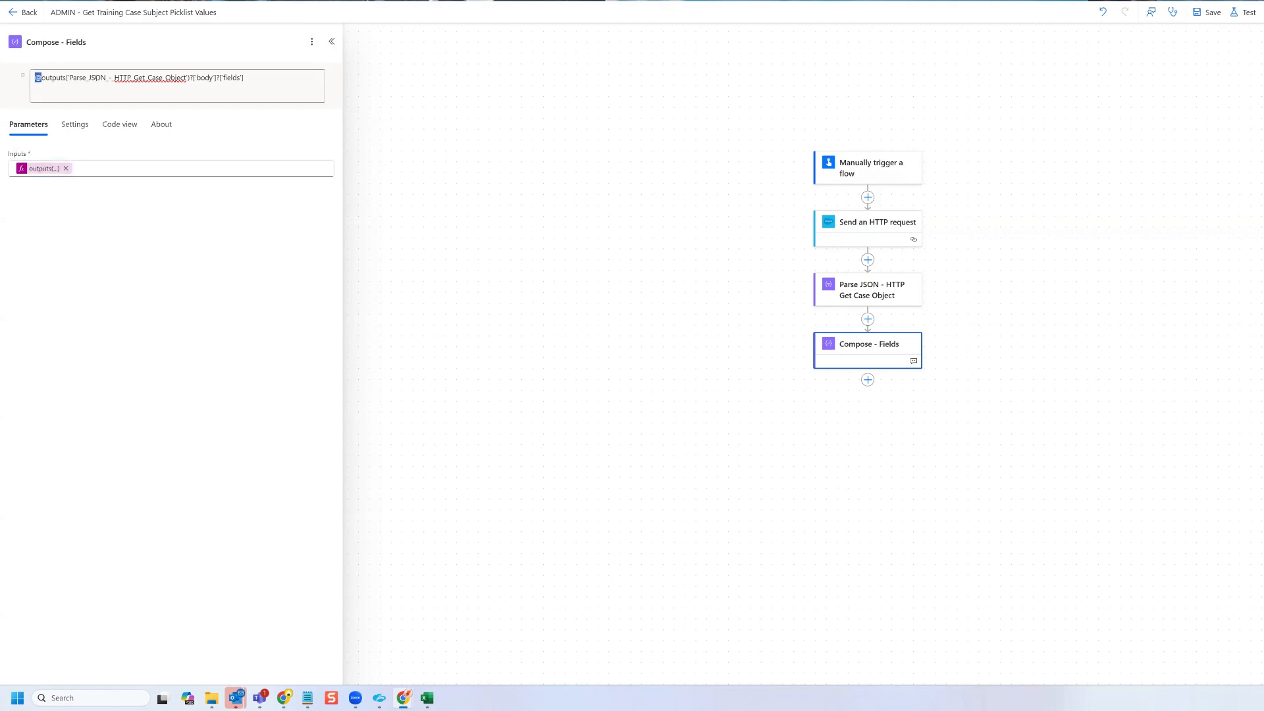
left_click(114, 176)
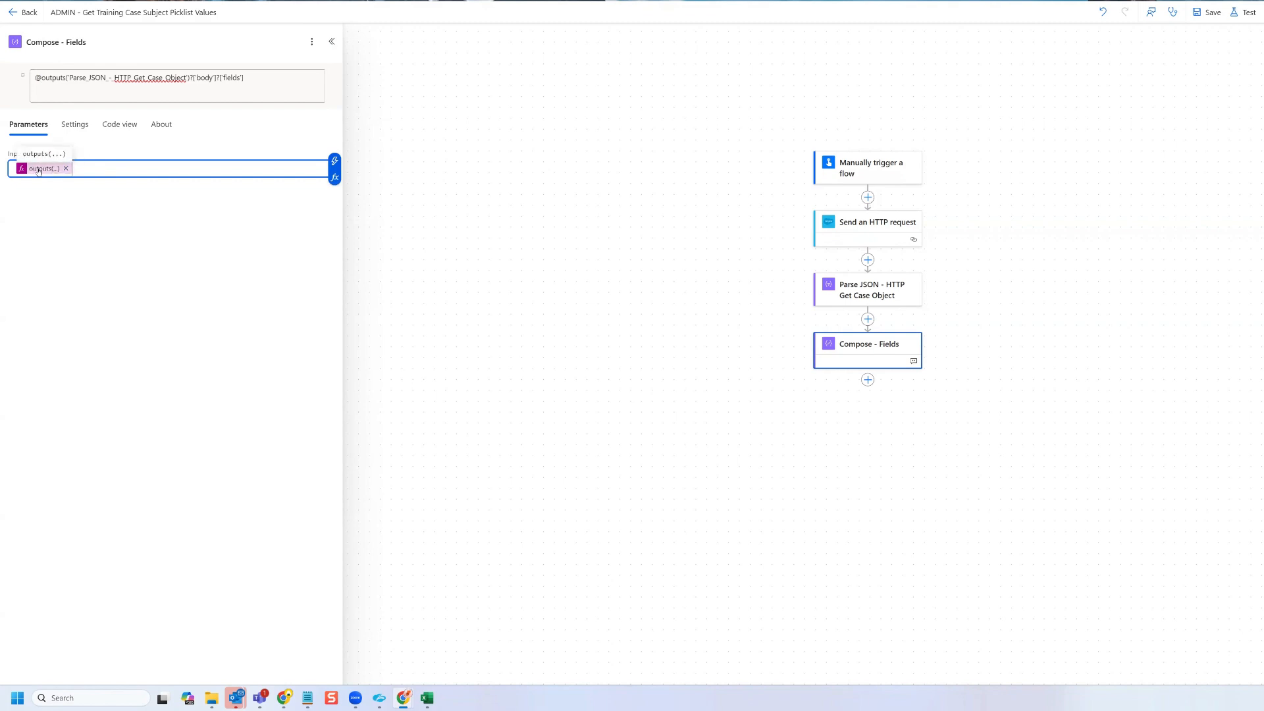
left_click(38, 169)
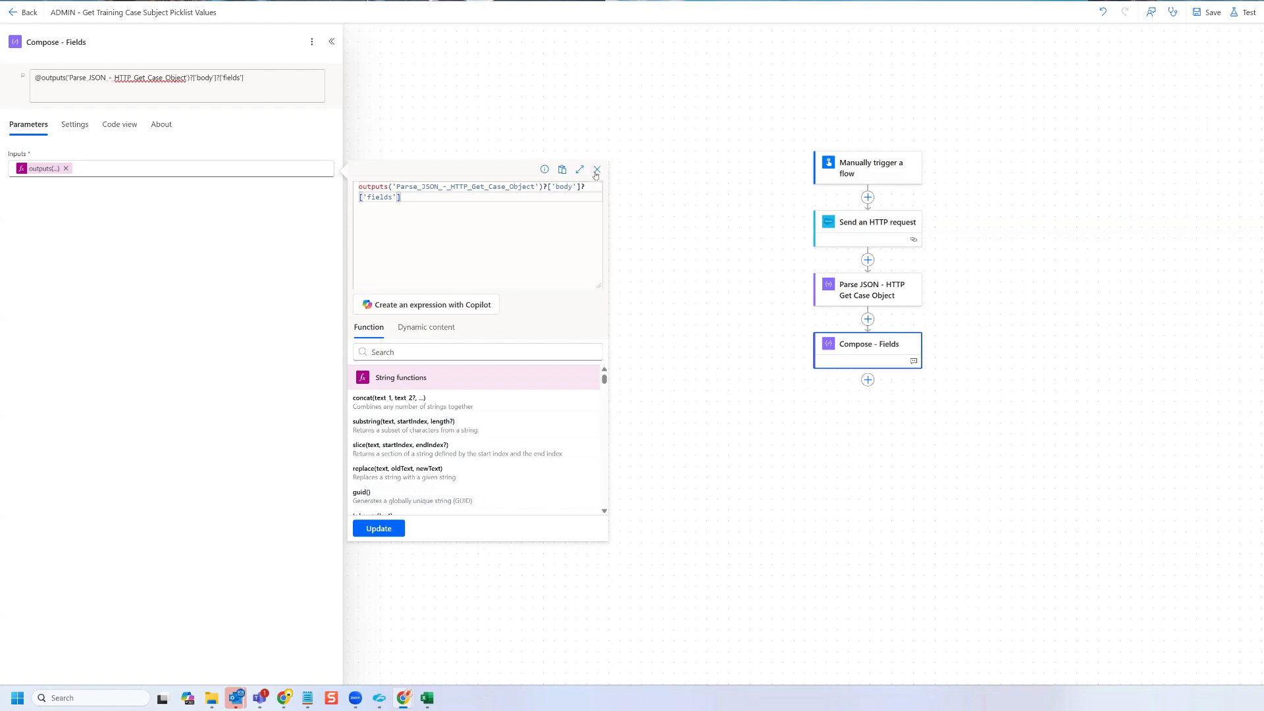
left_click(171, 171)
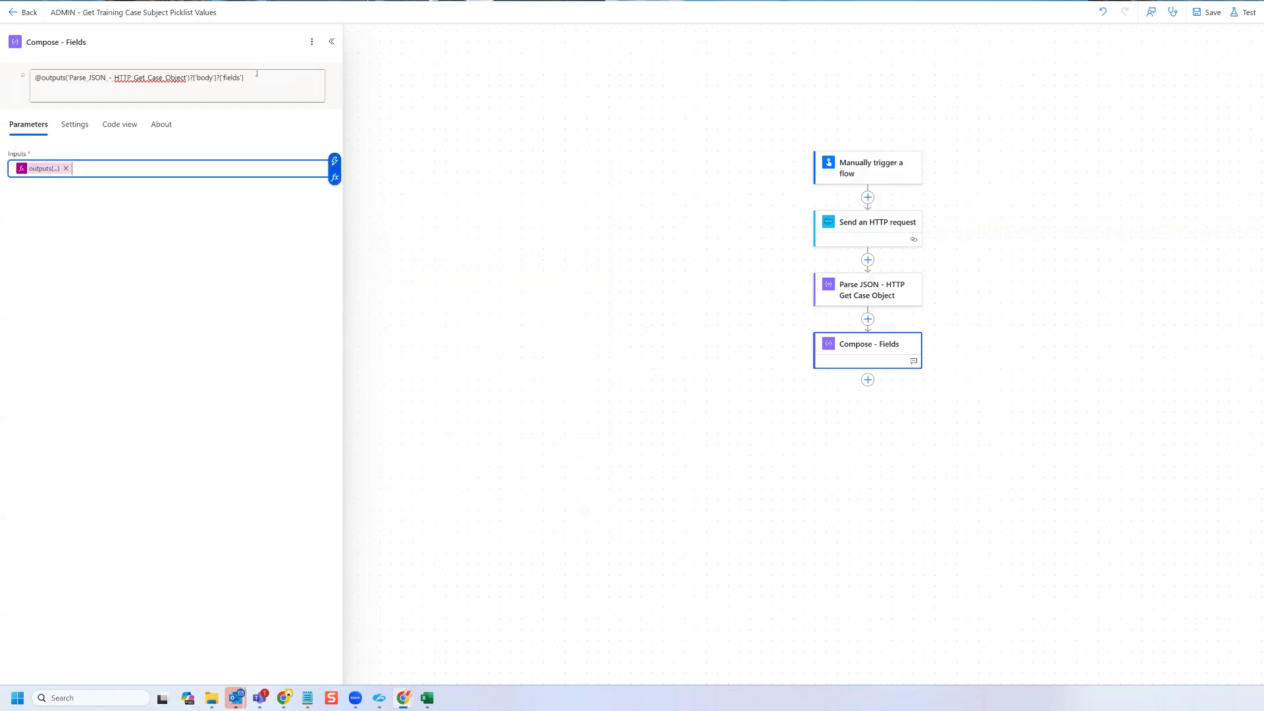
left_click(1207, 12)
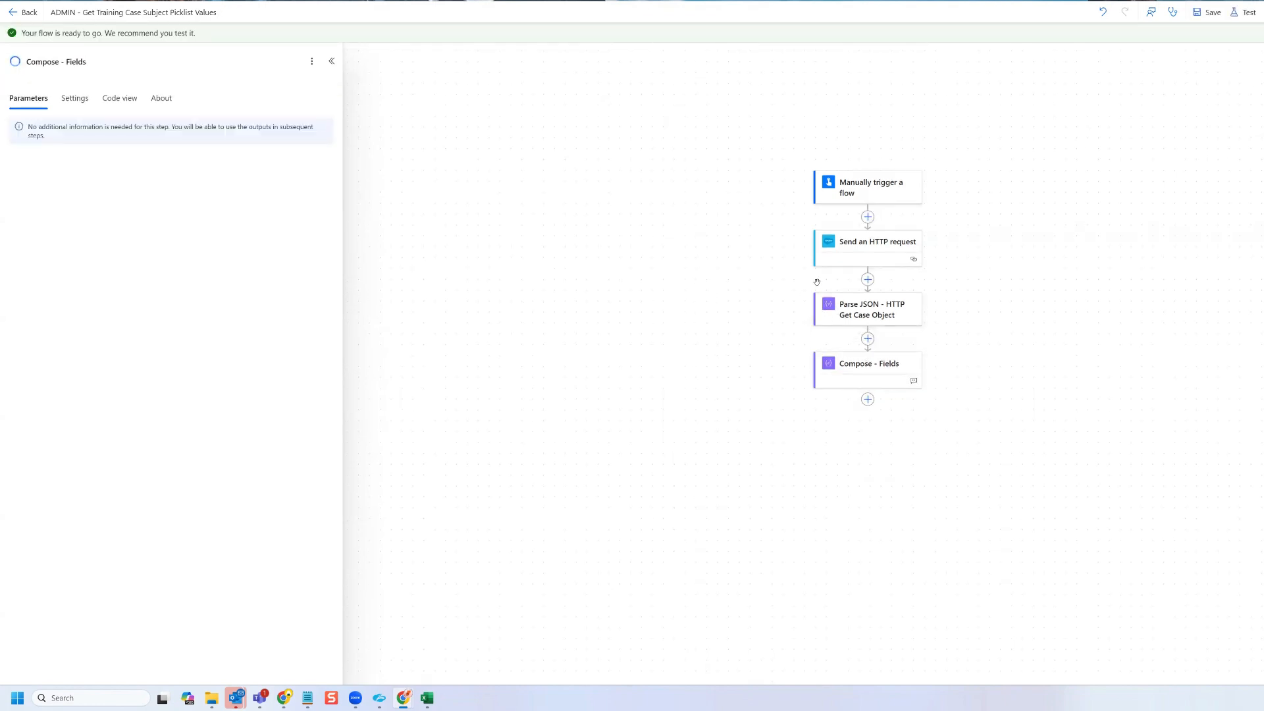
Step: Reopen Compose - Fields and compare its description and inputs expressions in the action's code
left_click(874, 313)
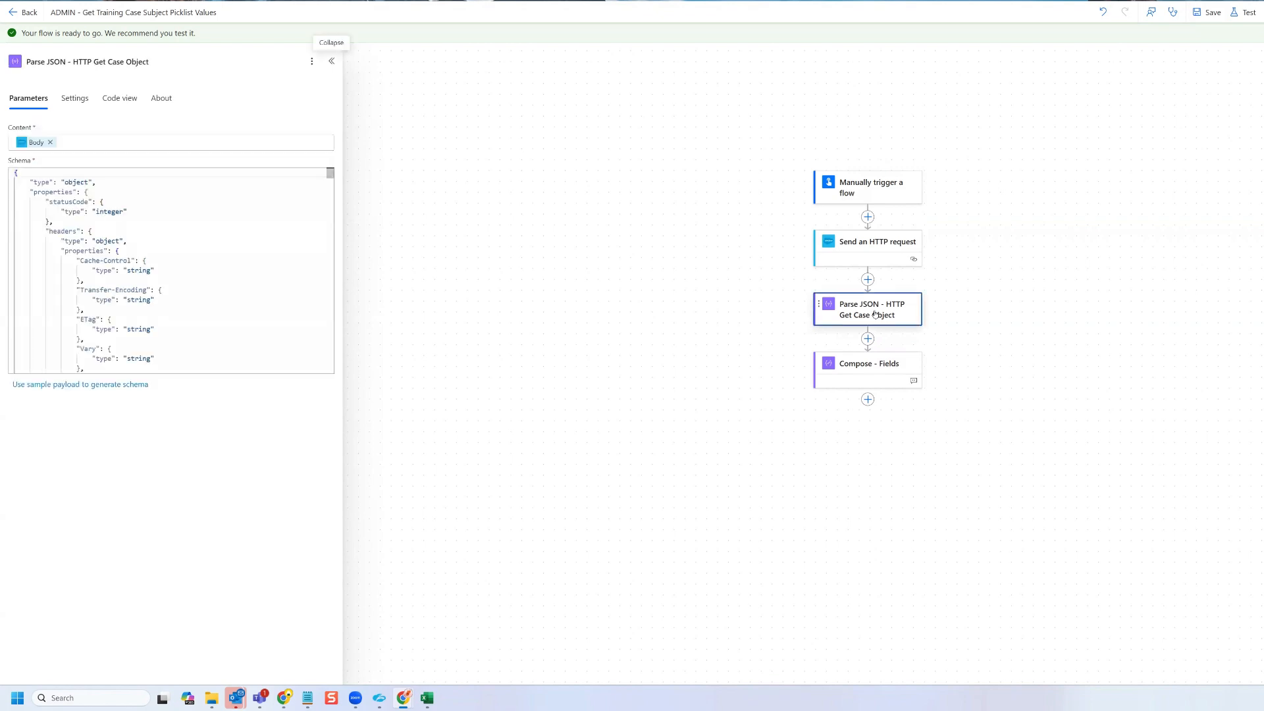
left_click(867, 372)
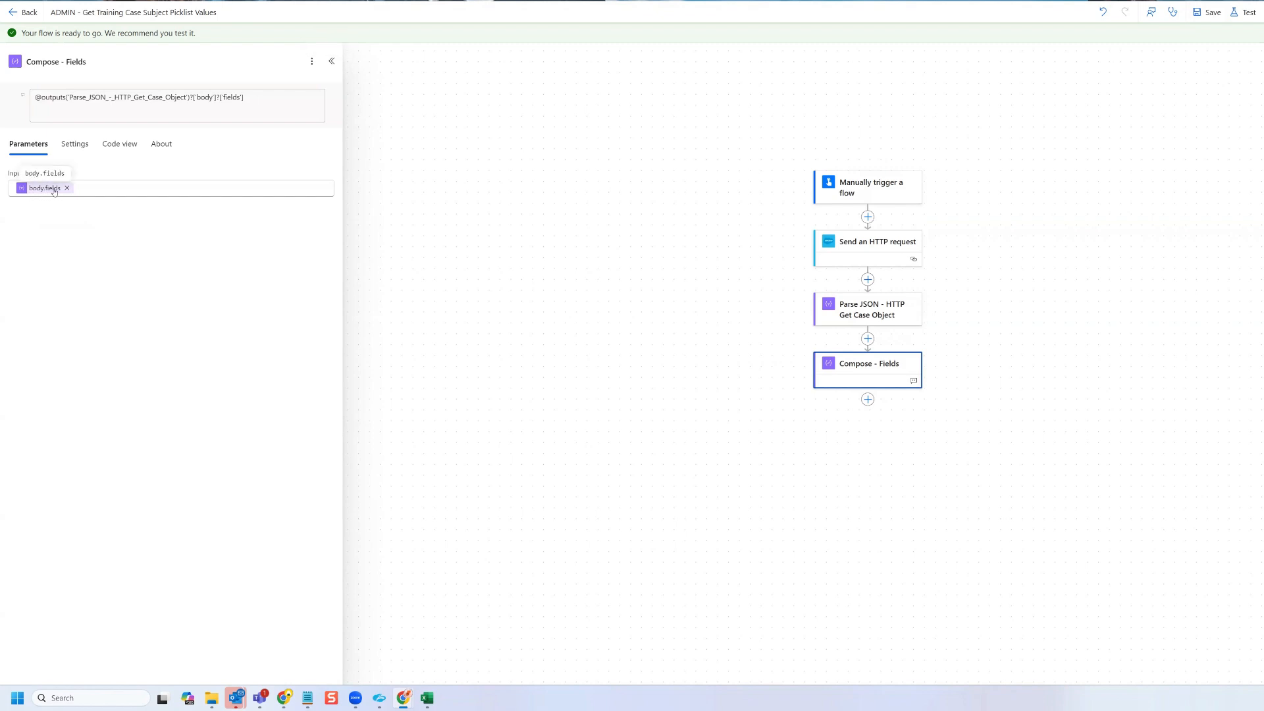
left_click(103, 145)
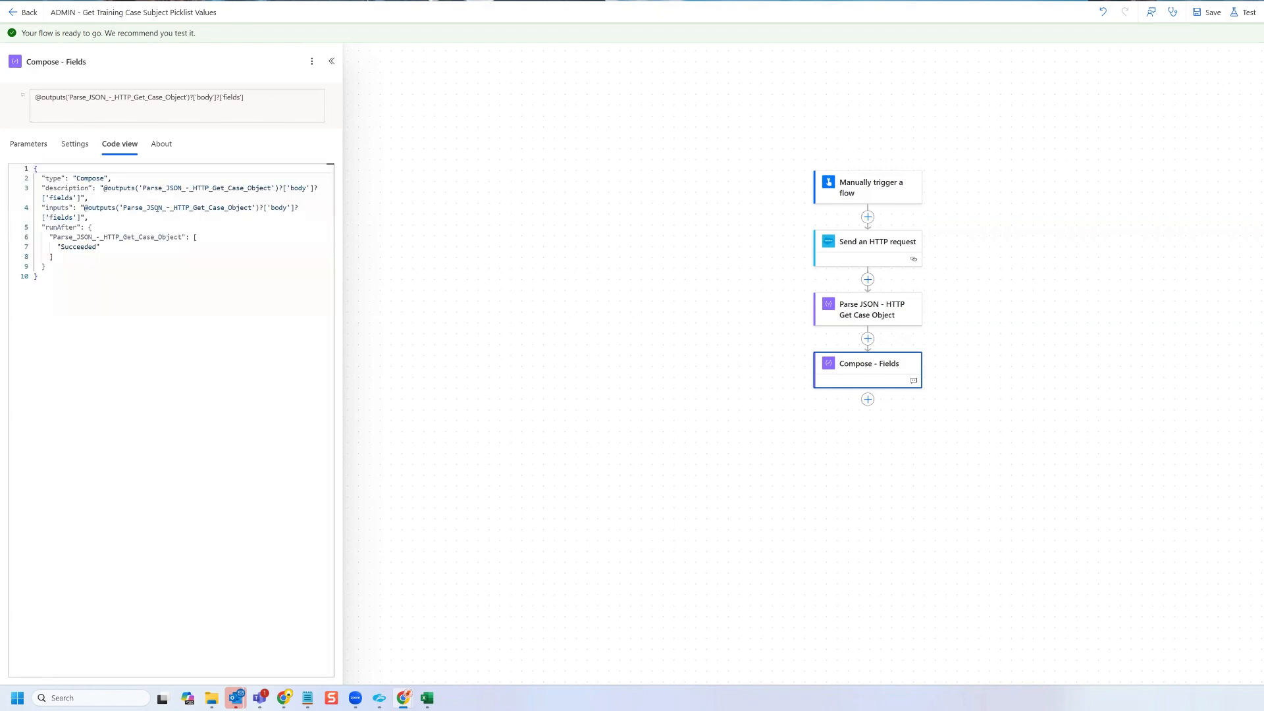
left_click_drag(104, 188, 200, 202)
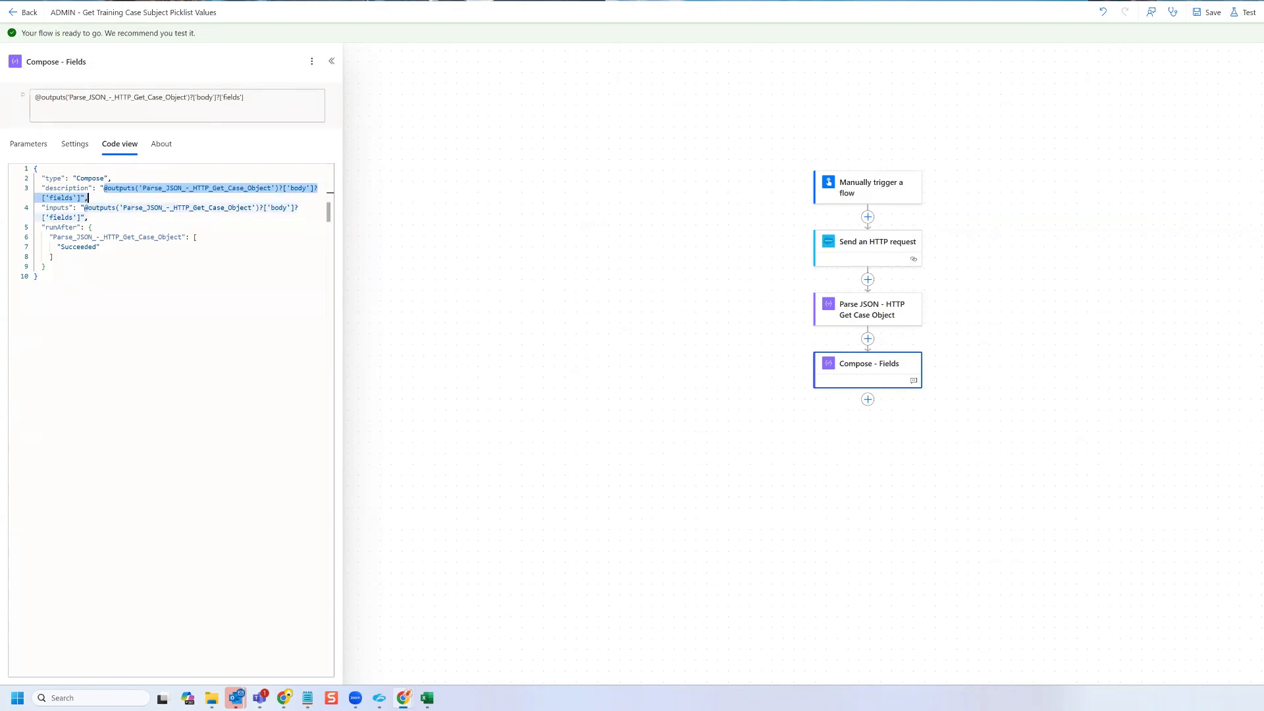
Step: Begin the Compose - Fields note with 'The "body.fields" dynamic value is from this expression:' before the expression and start a new line after it
left_click(30, 145)
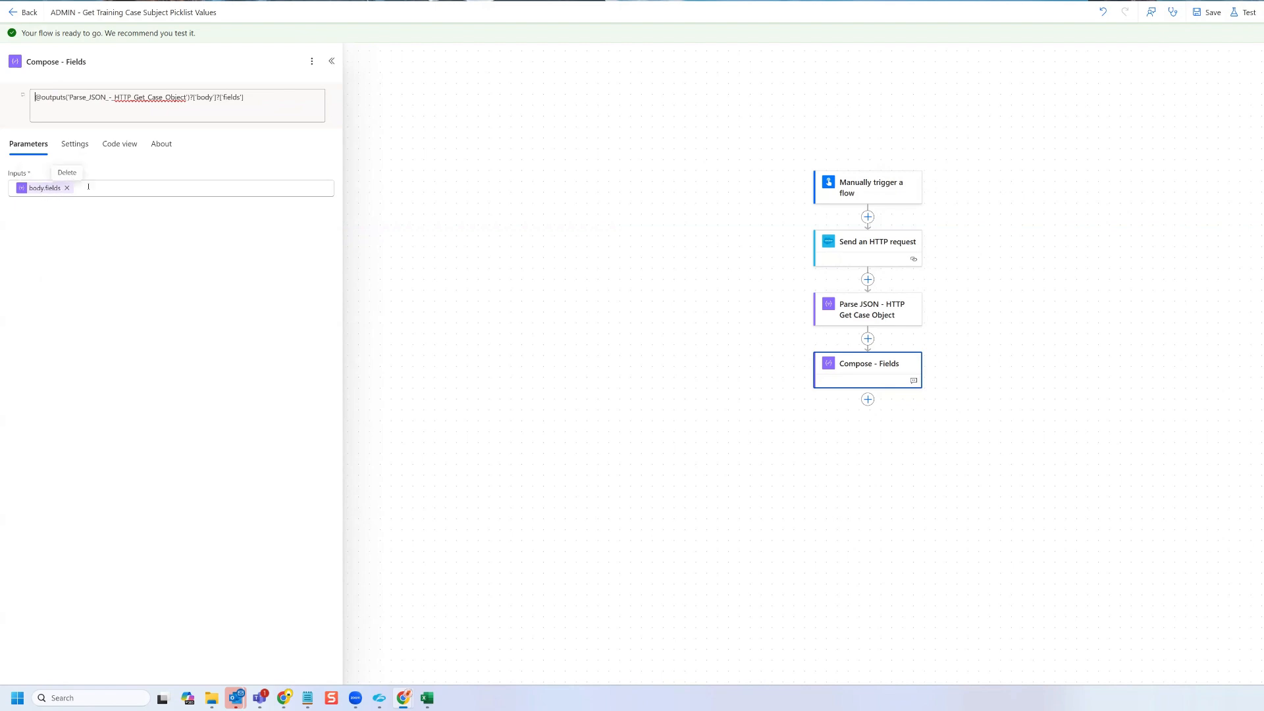
type("The \"body.fields\" dynamic value is from this expression:")
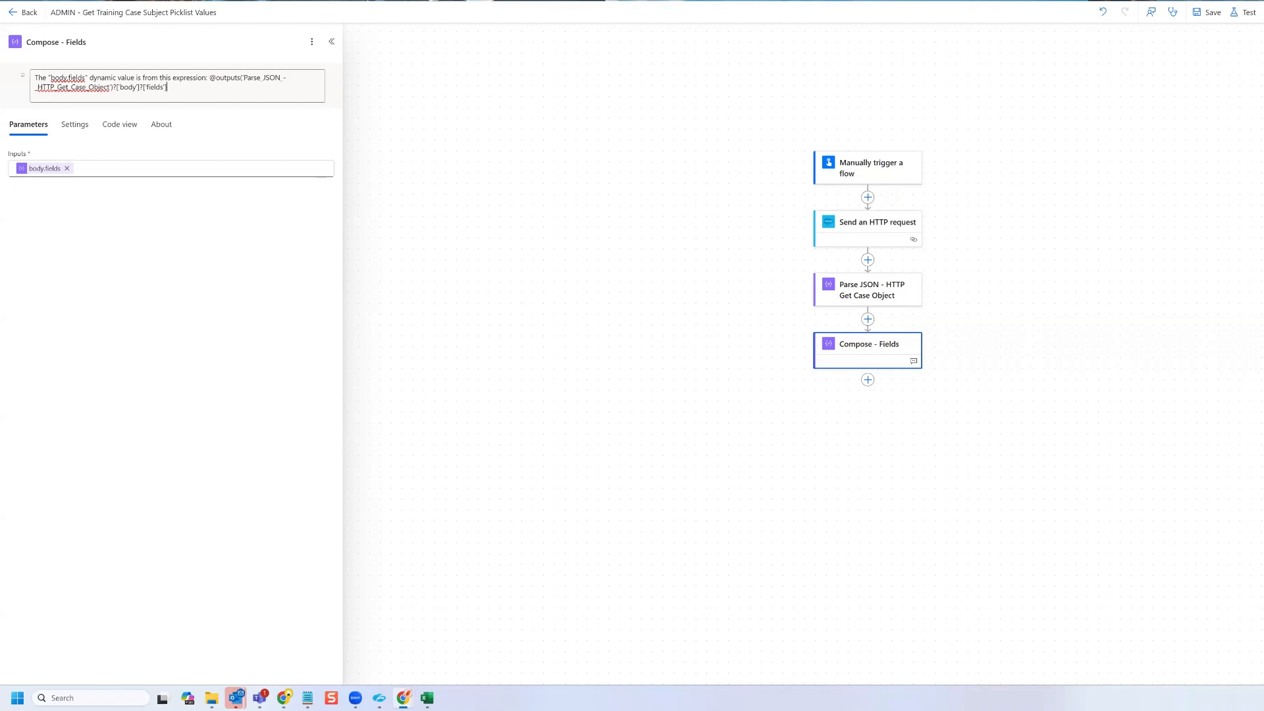
key("Return")
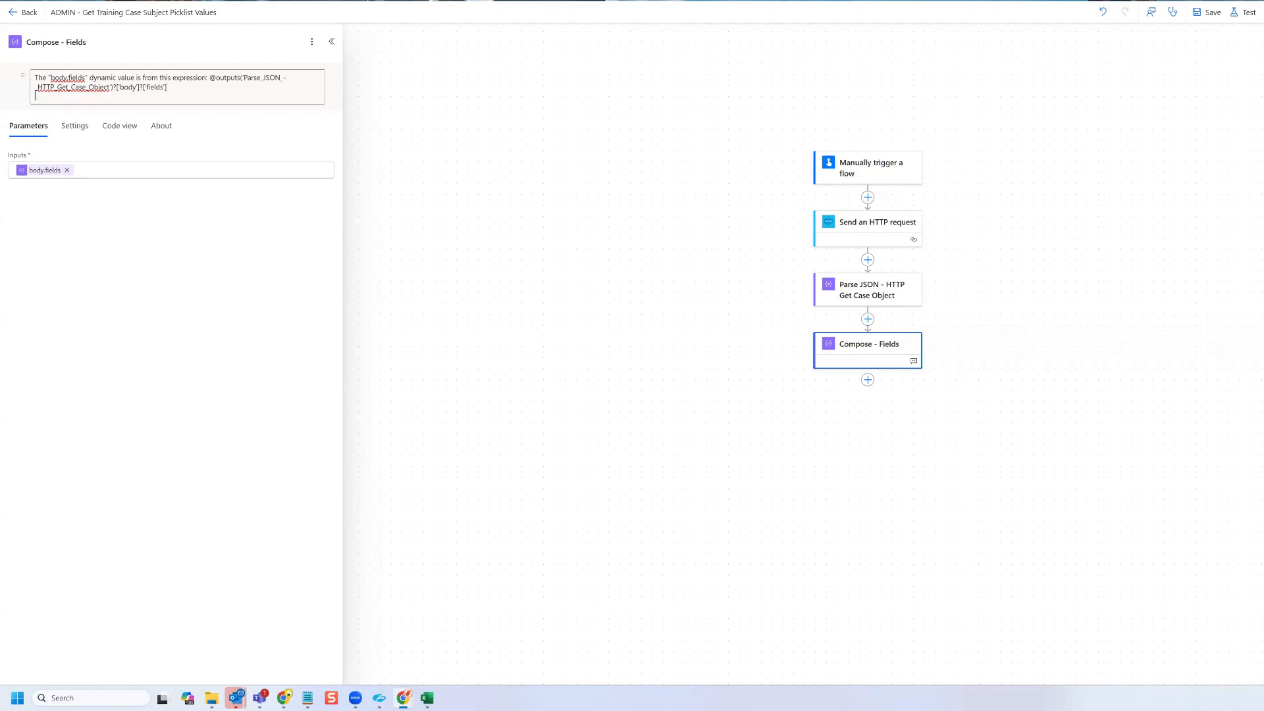
Step: Add the note line "When you enter this expression, PA converts it to this dynamic content tag." and save the flow
type("When you")
type(" enter this expre")
type("ssion into the ")
type("PA")
type(", PA convert")
type("s it ")
type("to this dyn")
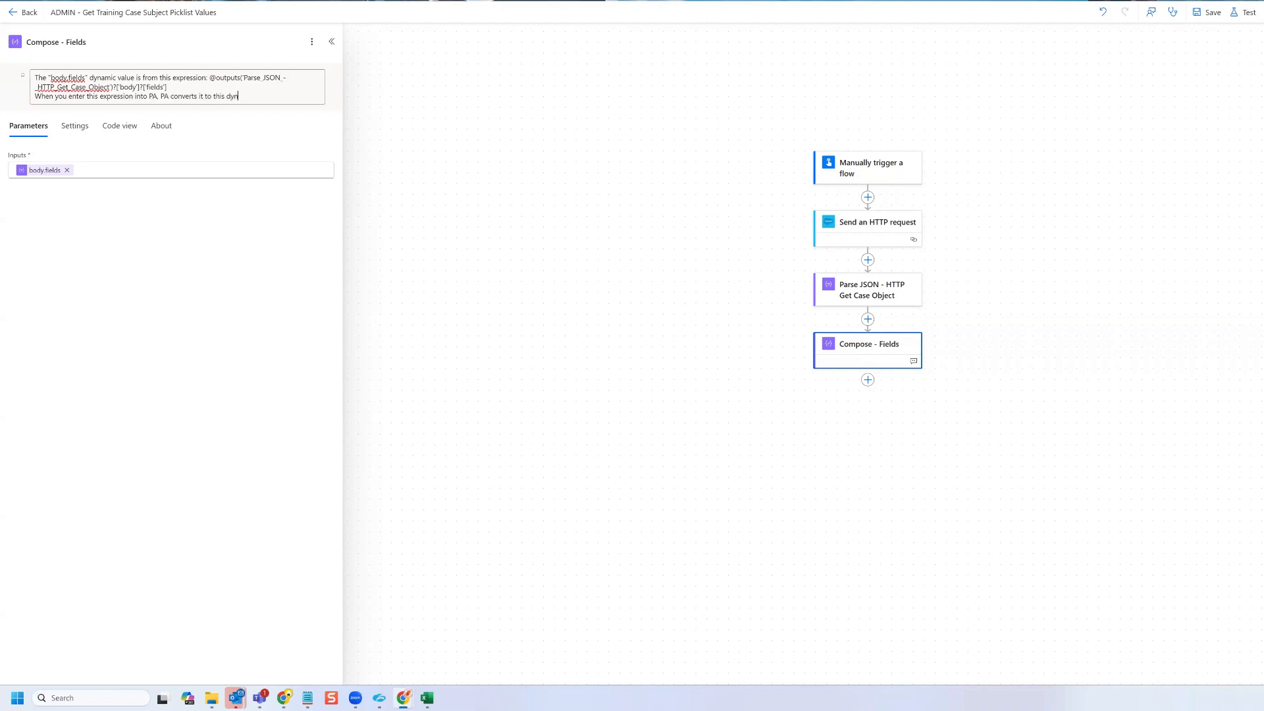
type("amic content tag")
key("BackSpace")
key("BackSpace")
key("BackSpace")
key("BackSpace")
key("BackSpace")
key("BackSpace")
key("BackSpace")
key("BackSpace")
type(",")
left_click(1207, 15)
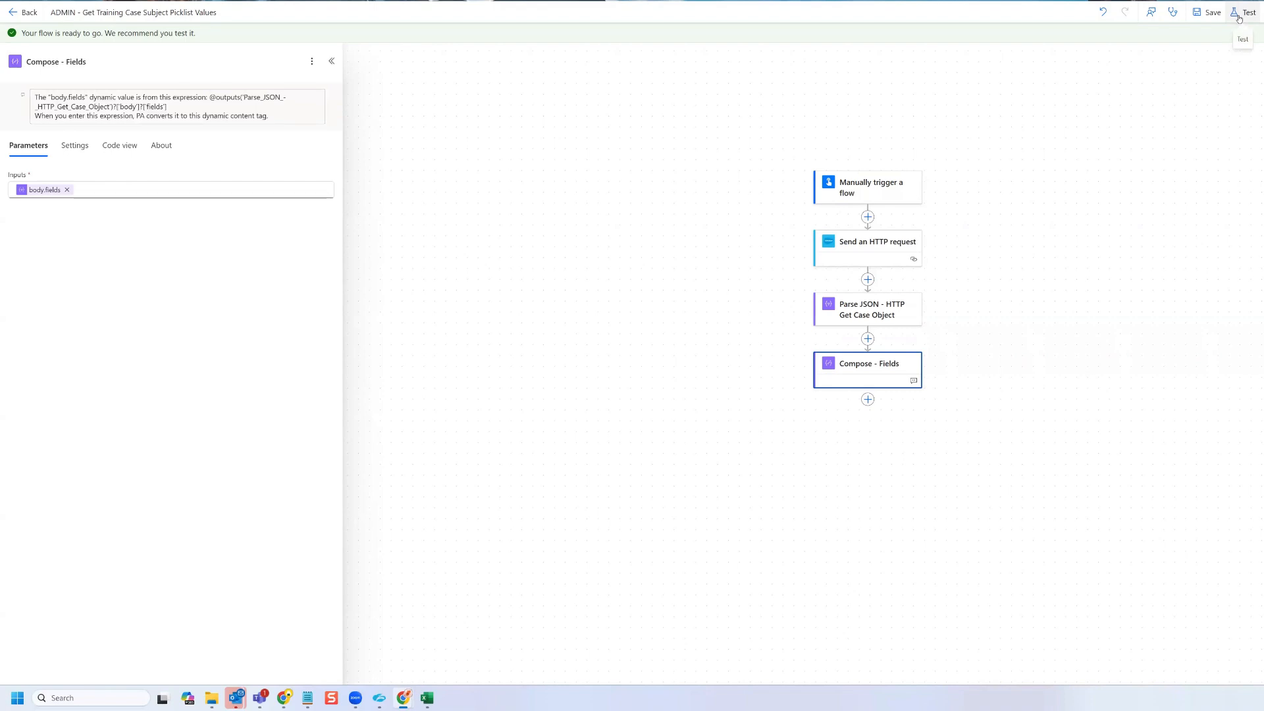
Step: Run a manual test of the flow
left_click(1238, 18)
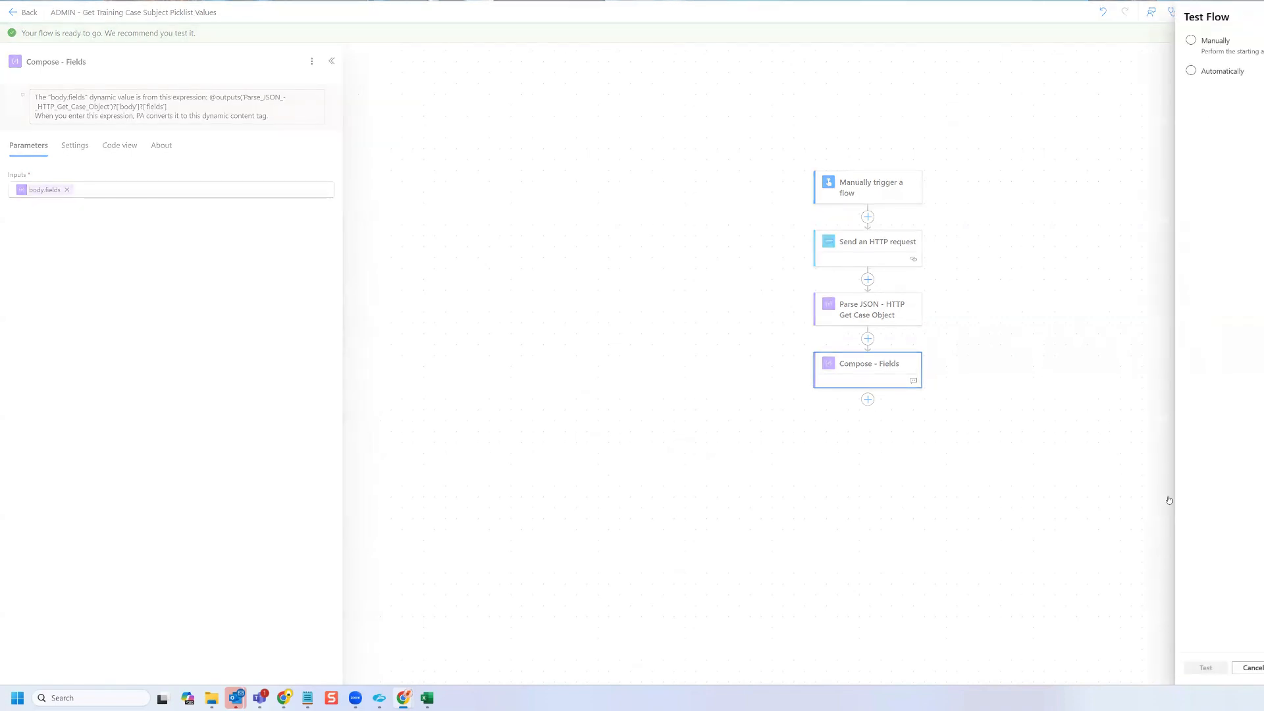
left_click(1221, 50)
left_click(1205, 667)
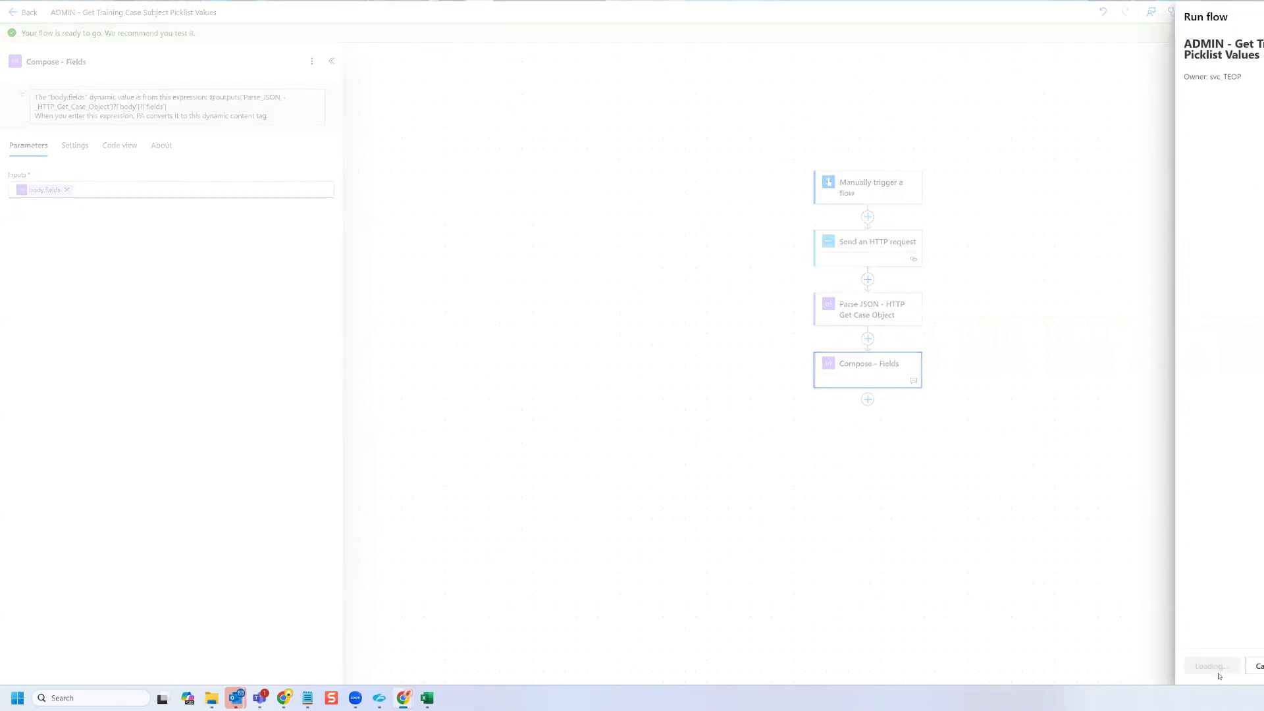
left_click(1214, 666)
left_click(1205, 665)
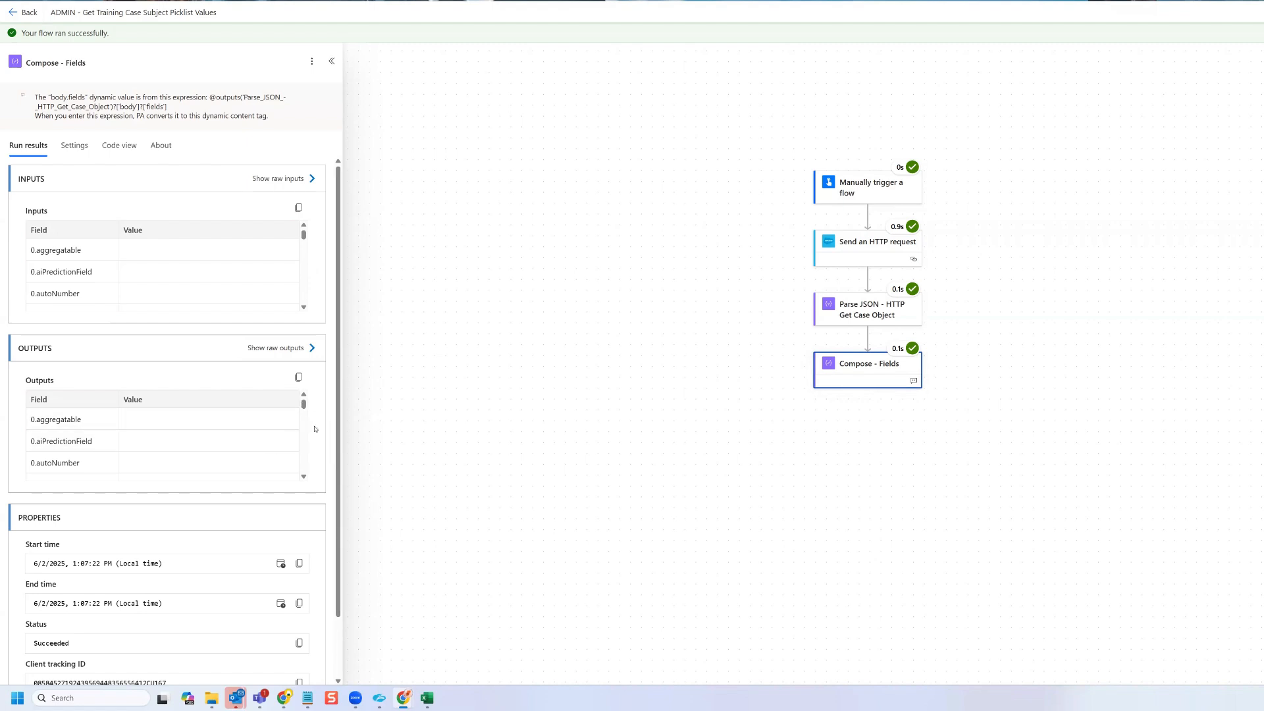
Step: Examine the field and value rows in the Compose - Fields outputs of the test run
left_click(305, 478)
left_click_drag(305, 478, 306, 479)
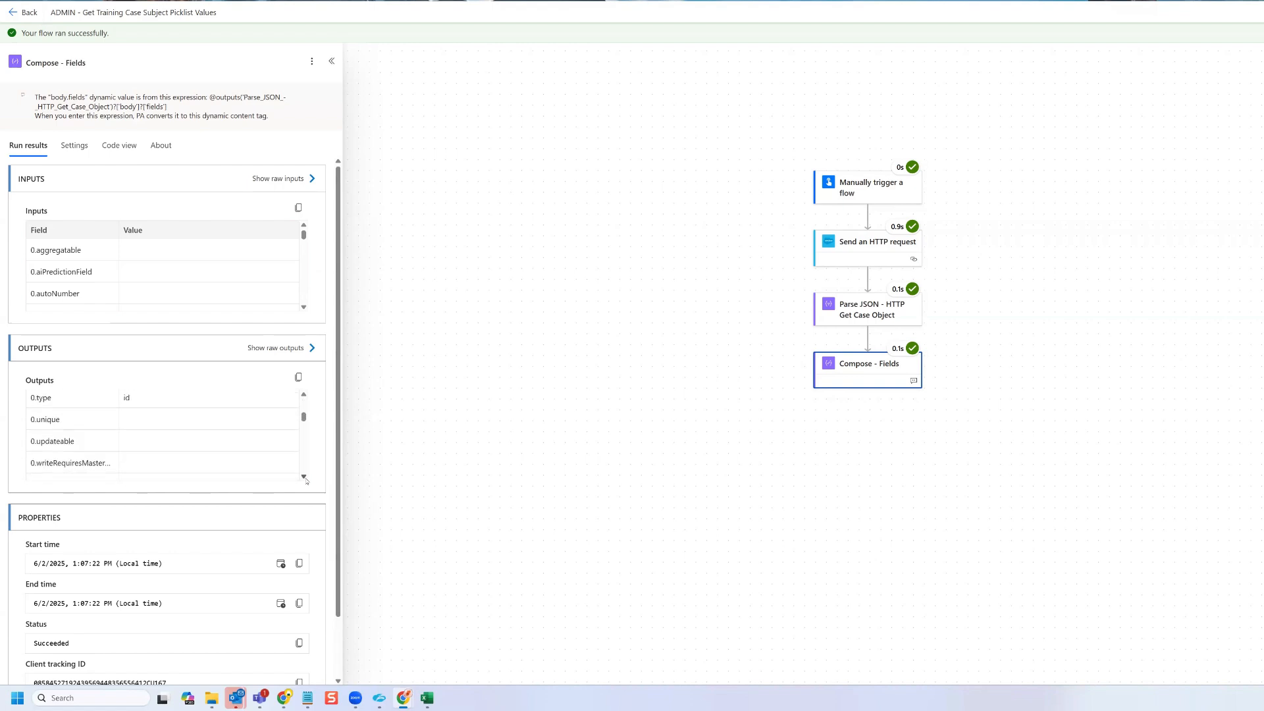
left_click_drag(305, 397, 304, 397)
scroll(288, 465, "down", 3)
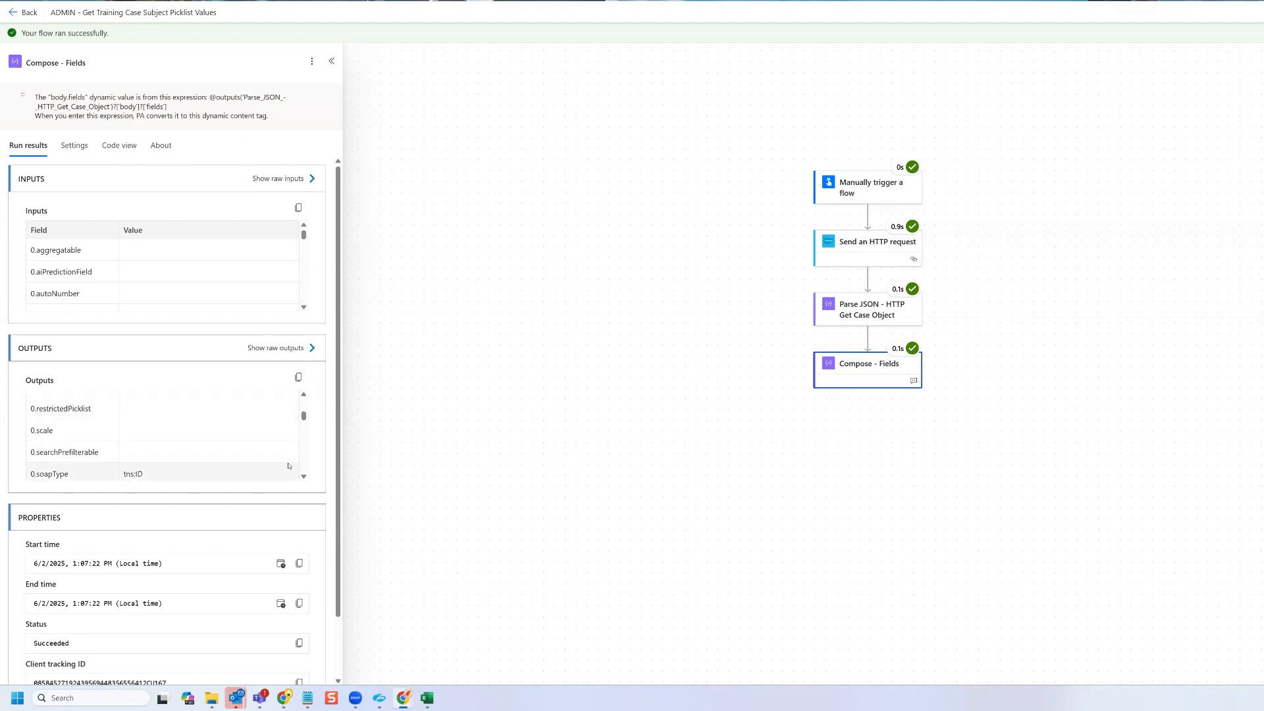
scroll(289, 465, "down", 10)
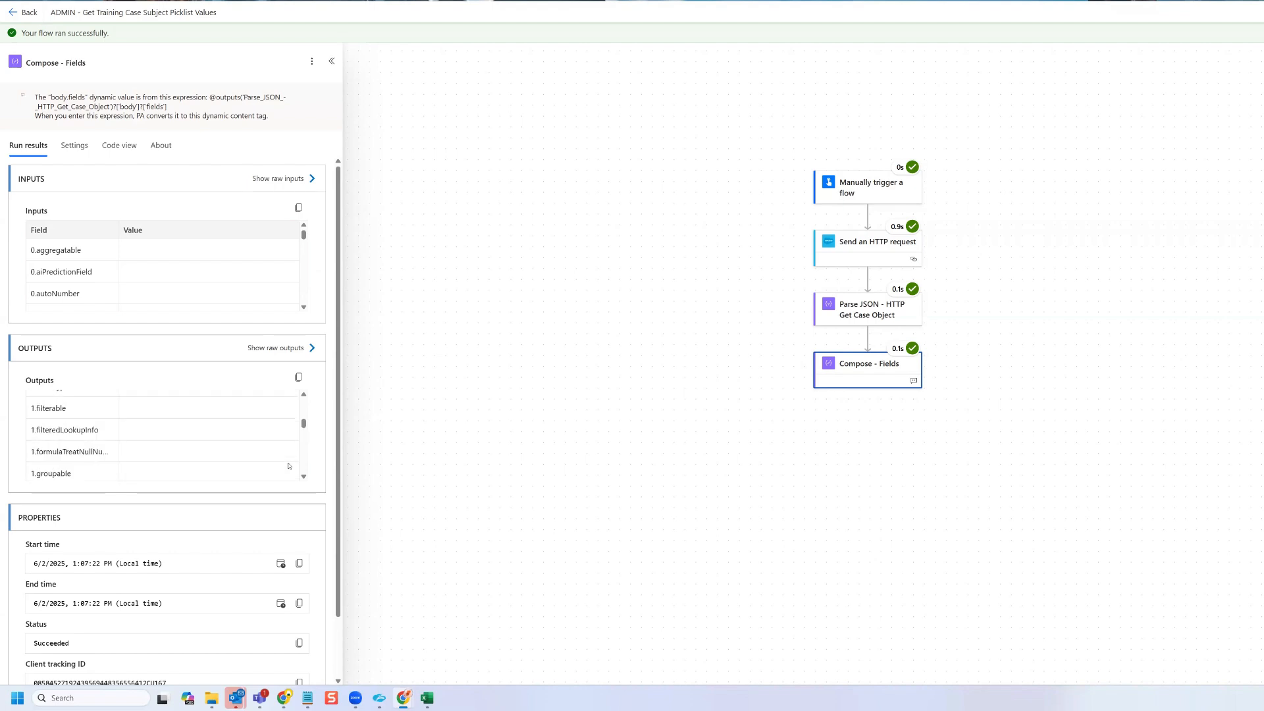
scroll(289, 465, "down", 1)
scroll(287, 465, "down", 12)
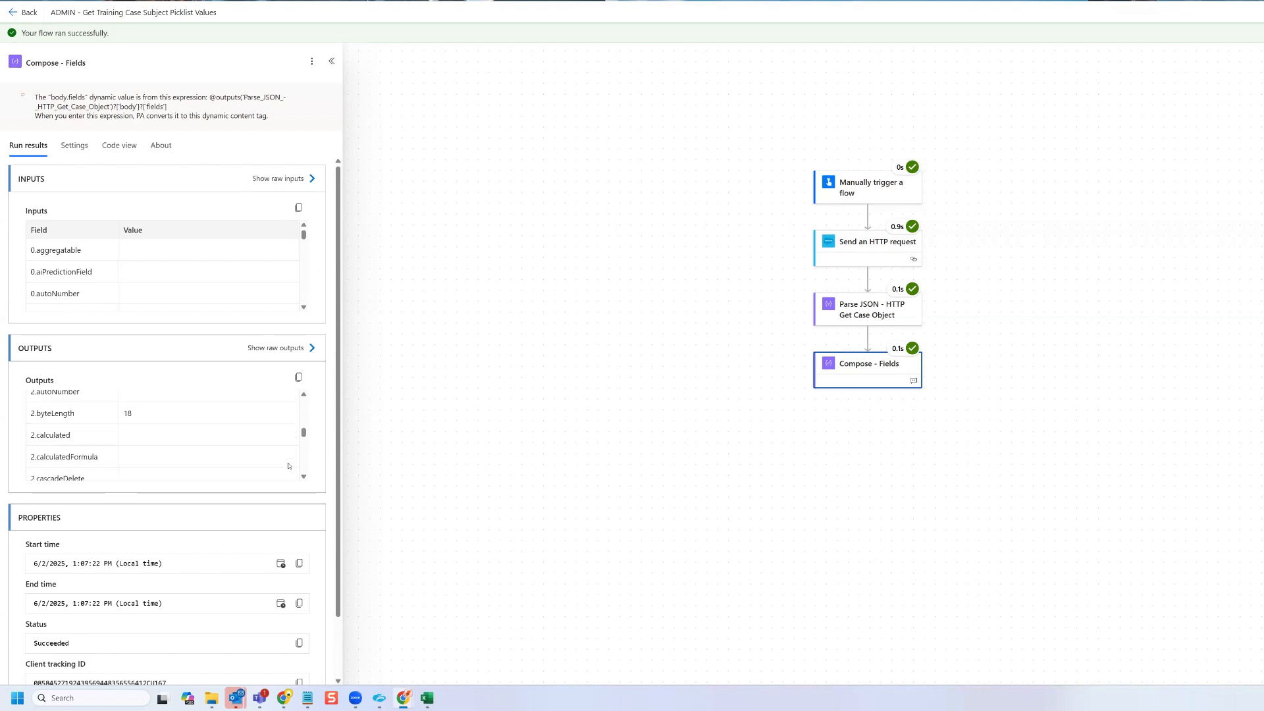
scroll(287, 466, "down", 6)
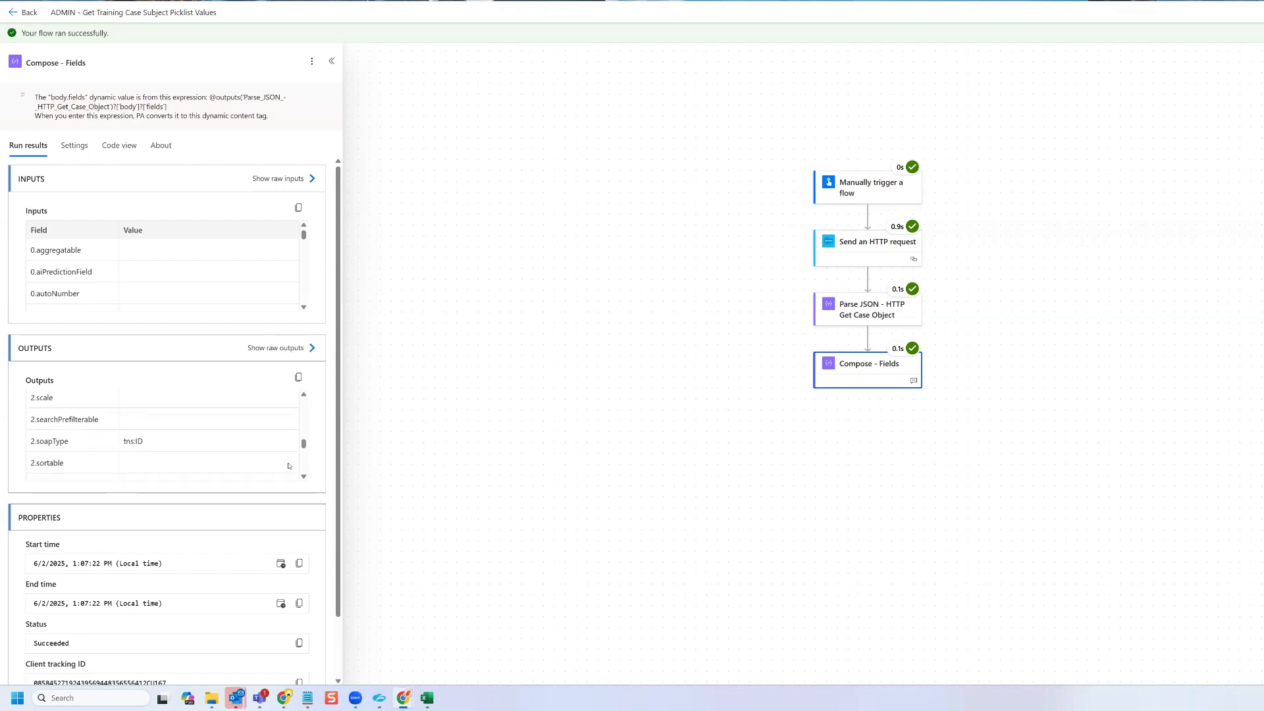
left_click_drag(304, 442, 304, 402)
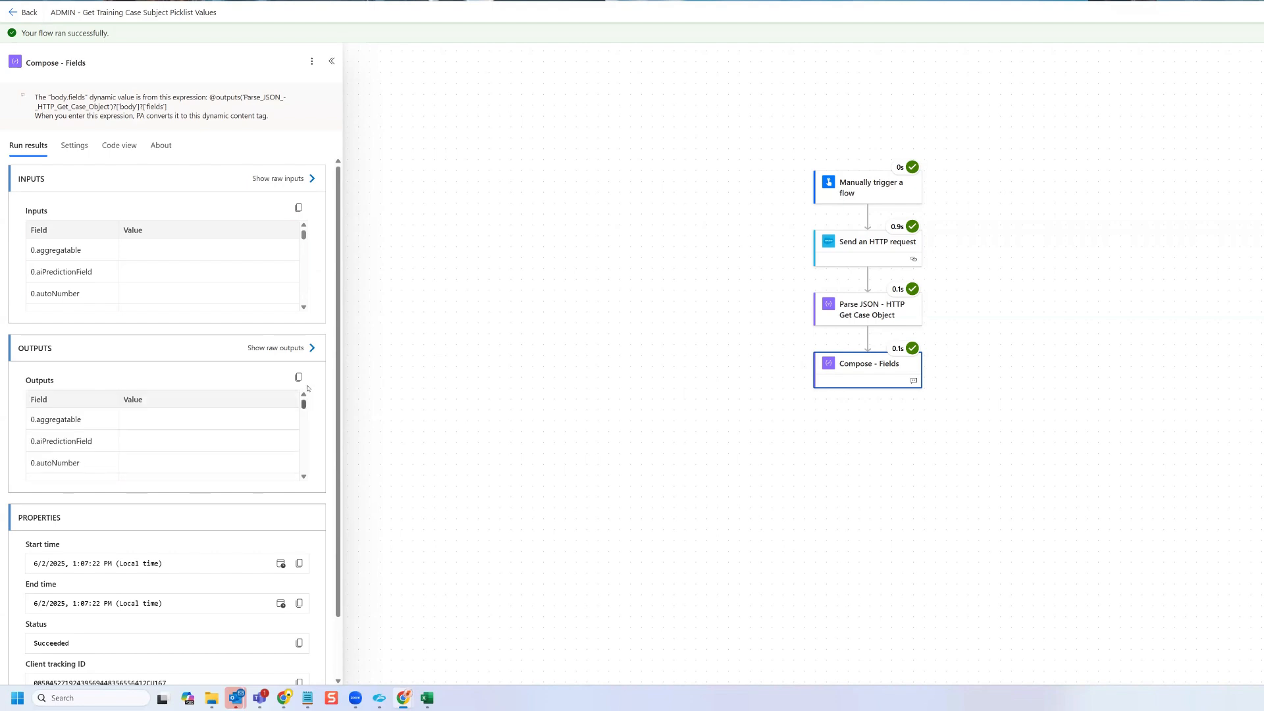
Step: Examine the raw outputs of Compose - Fields, comparing the label and name properties of the first field objects, and close them
left_click(277, 348)
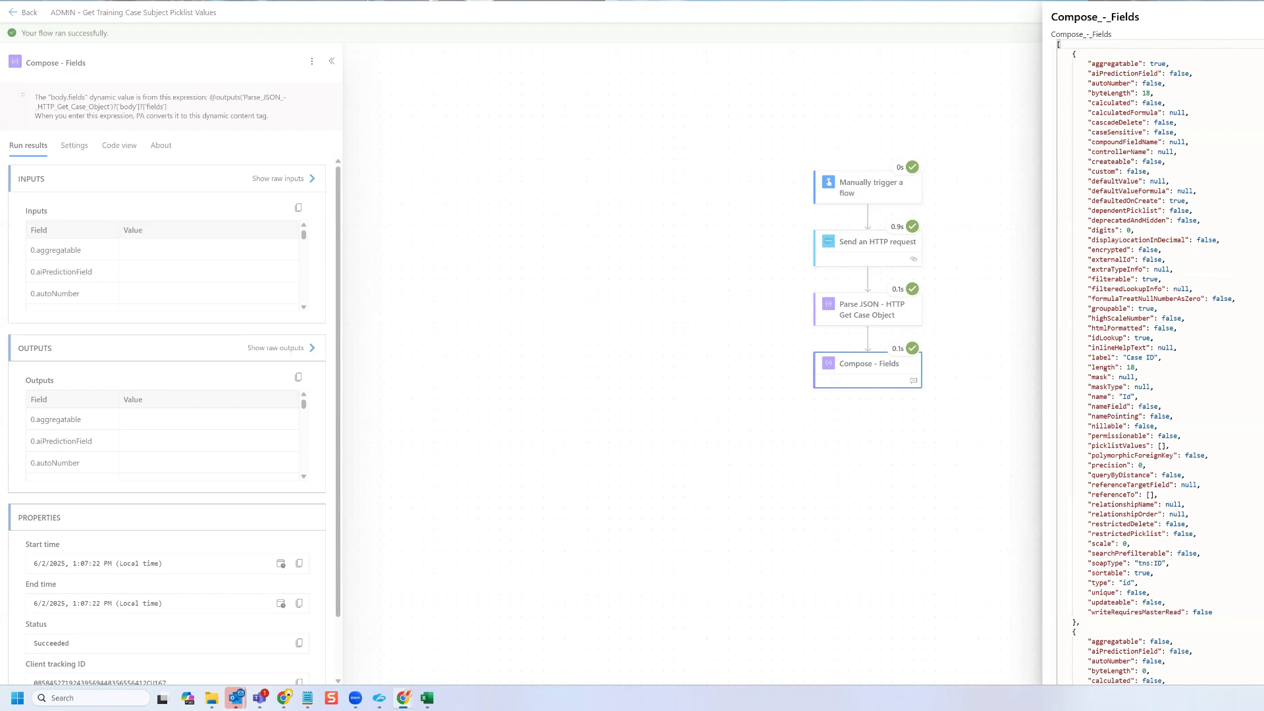
left_click_drag(1090, 357, 1126, 357)
scroll(1167, 355, "down", 4)
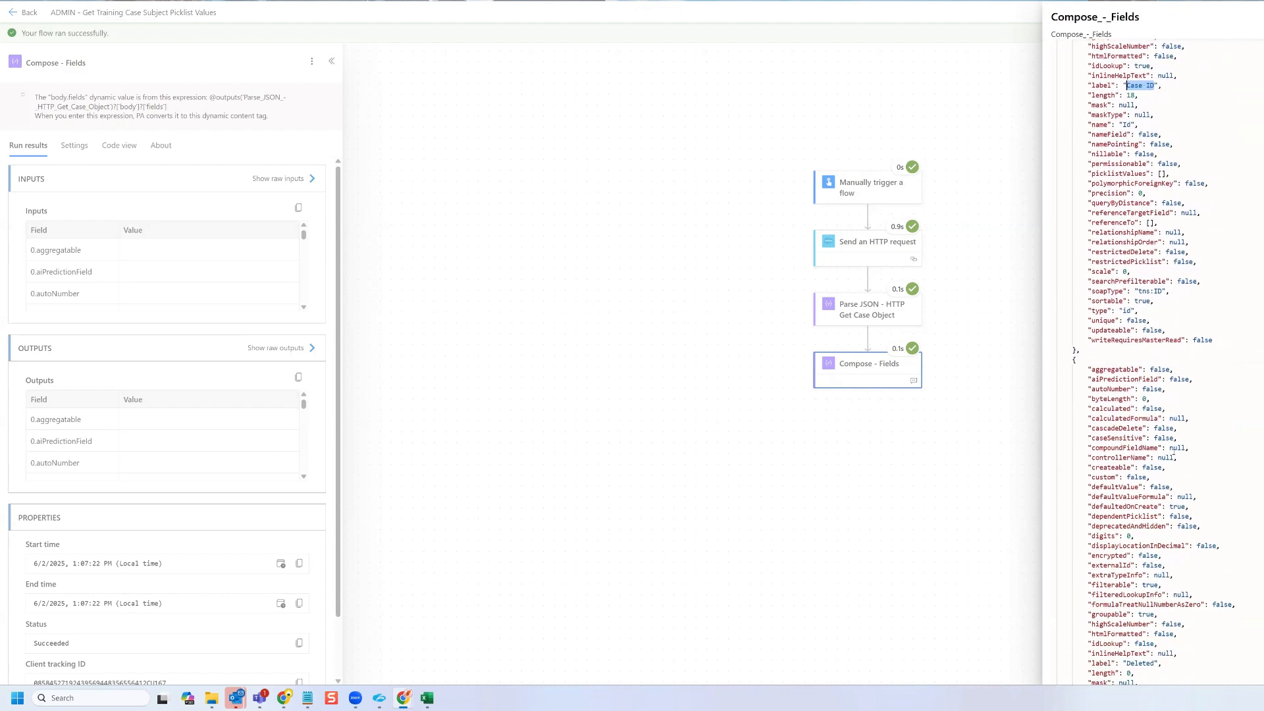
scroll(1175, 451, "down", 2)
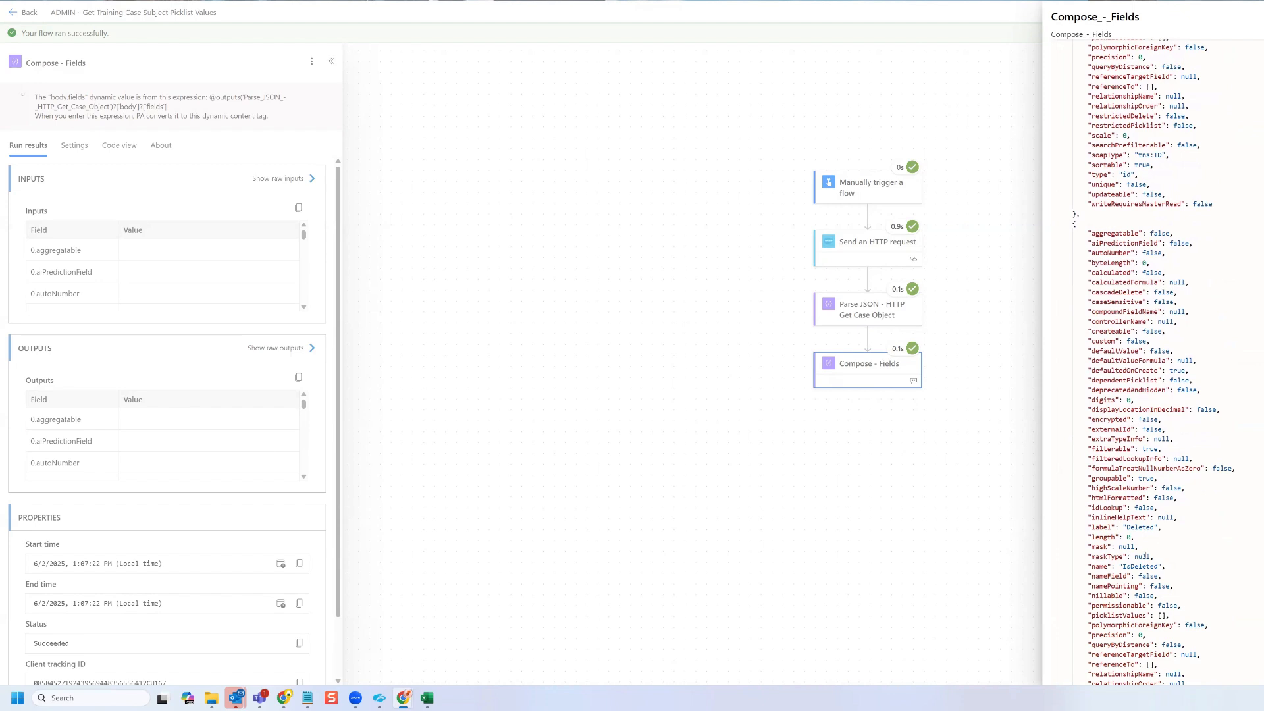
scroll(1163, 564, "down", 1)
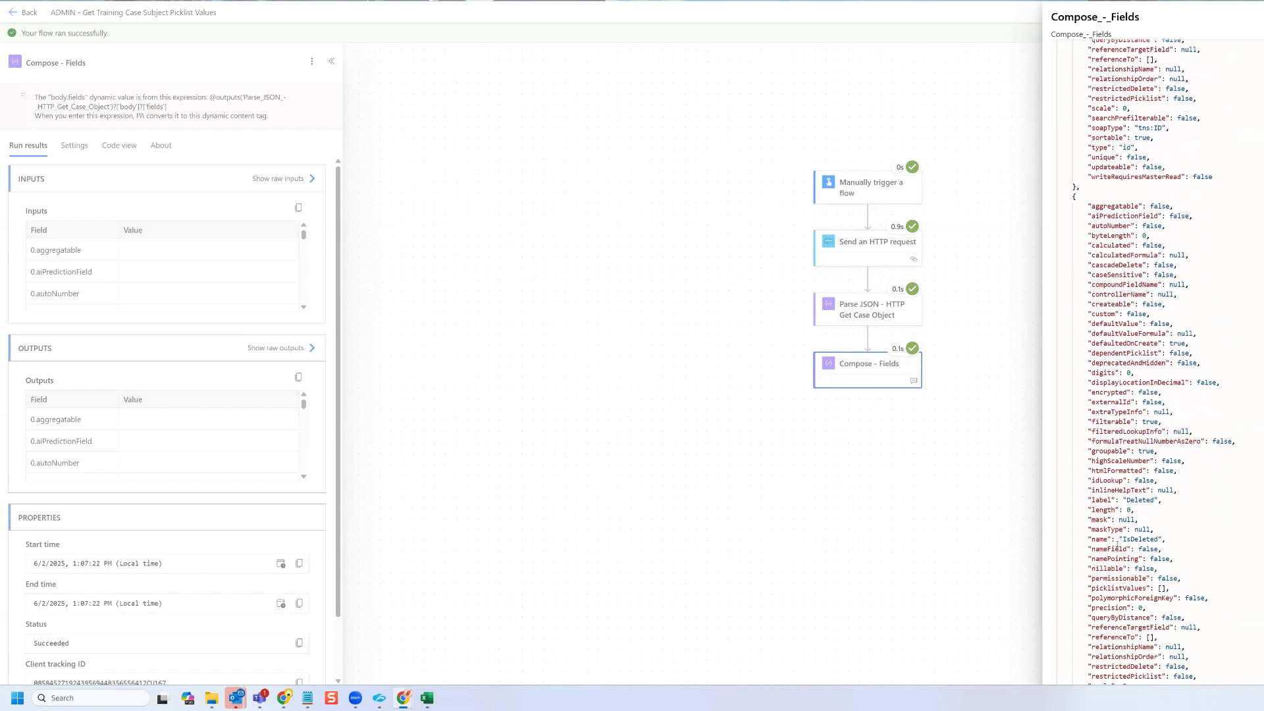
scroll(1169, 595, "down", 1)
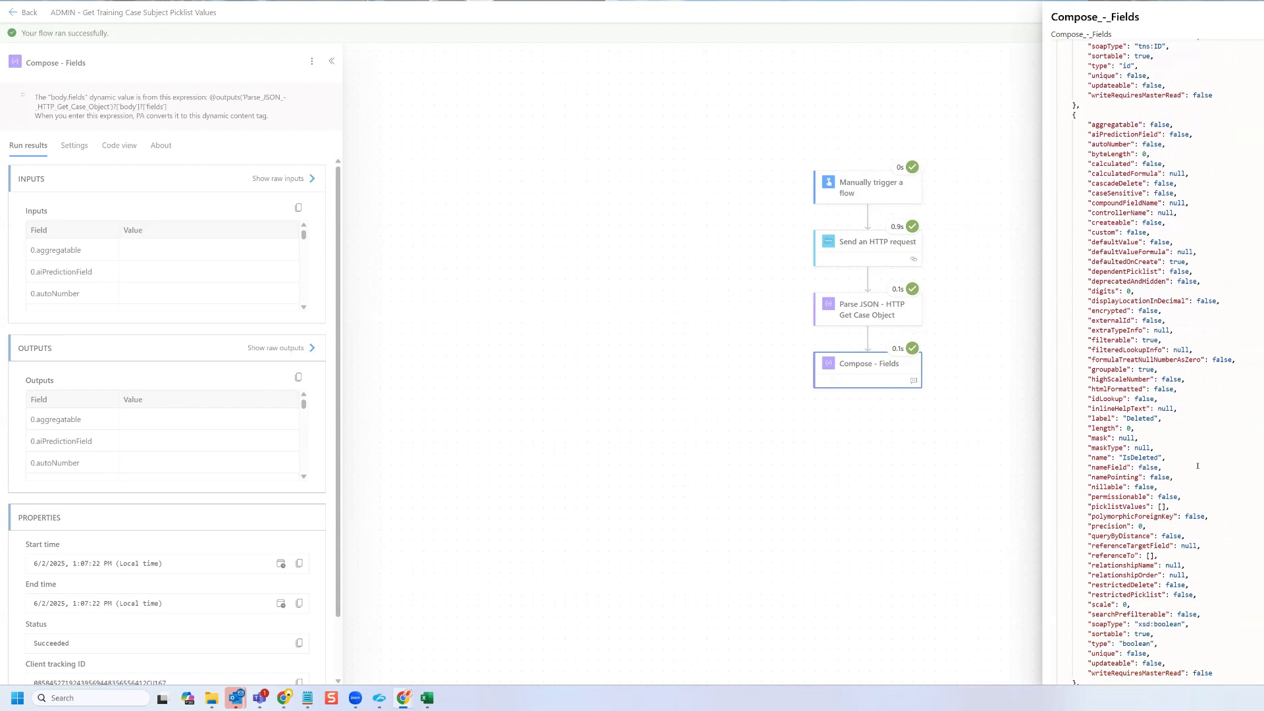
left_click_drag(1155, 418, 1126, 417)
left_click(968, 308)
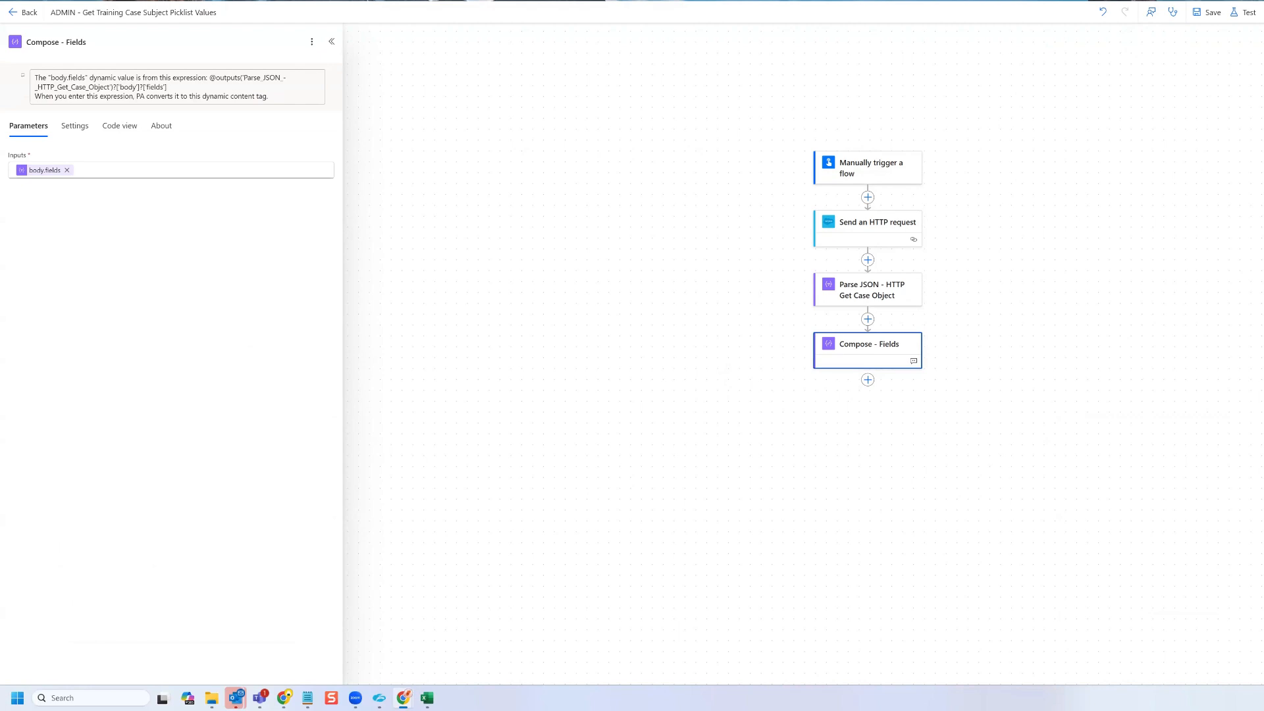
left_click(868, 380)
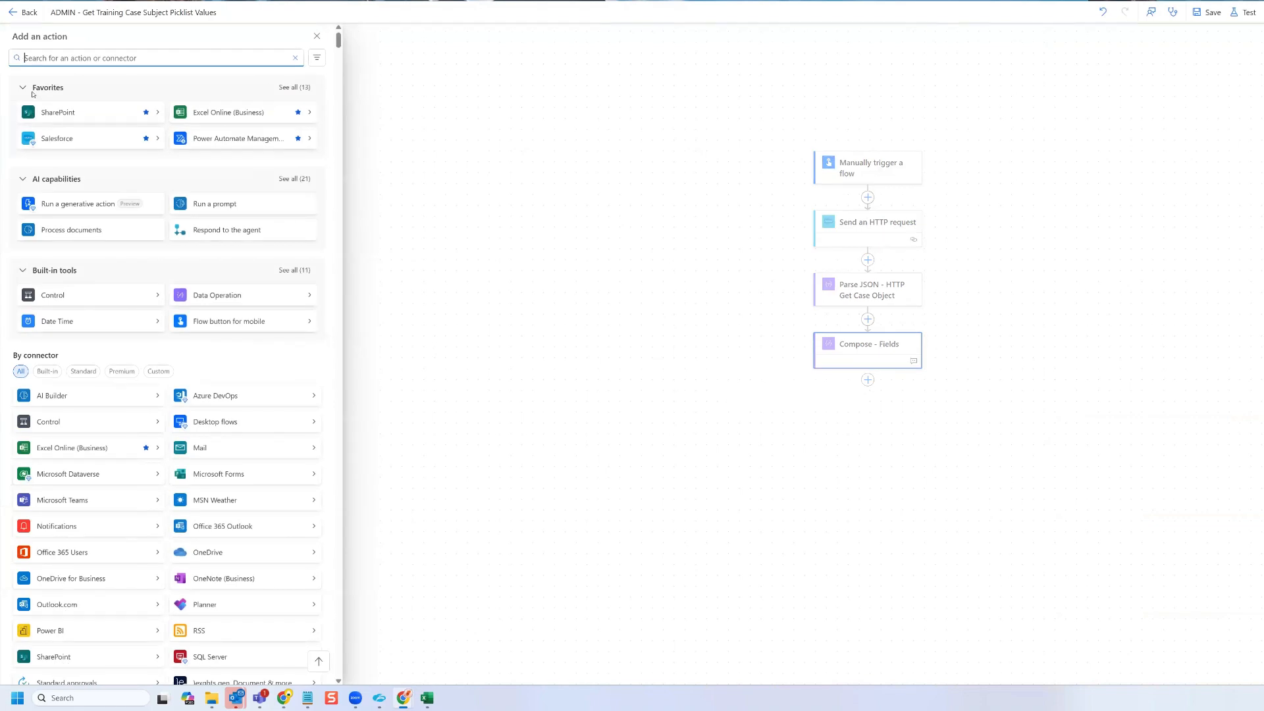
type("filter array")
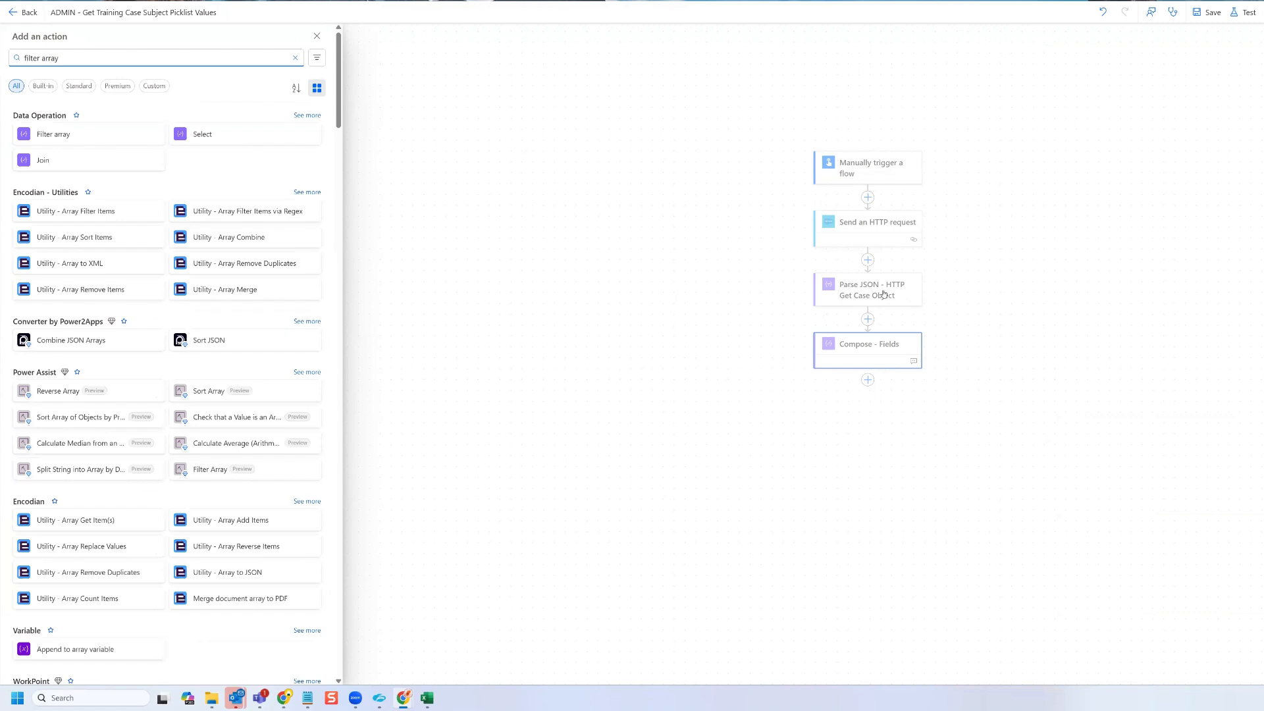
left_click(61, 138)
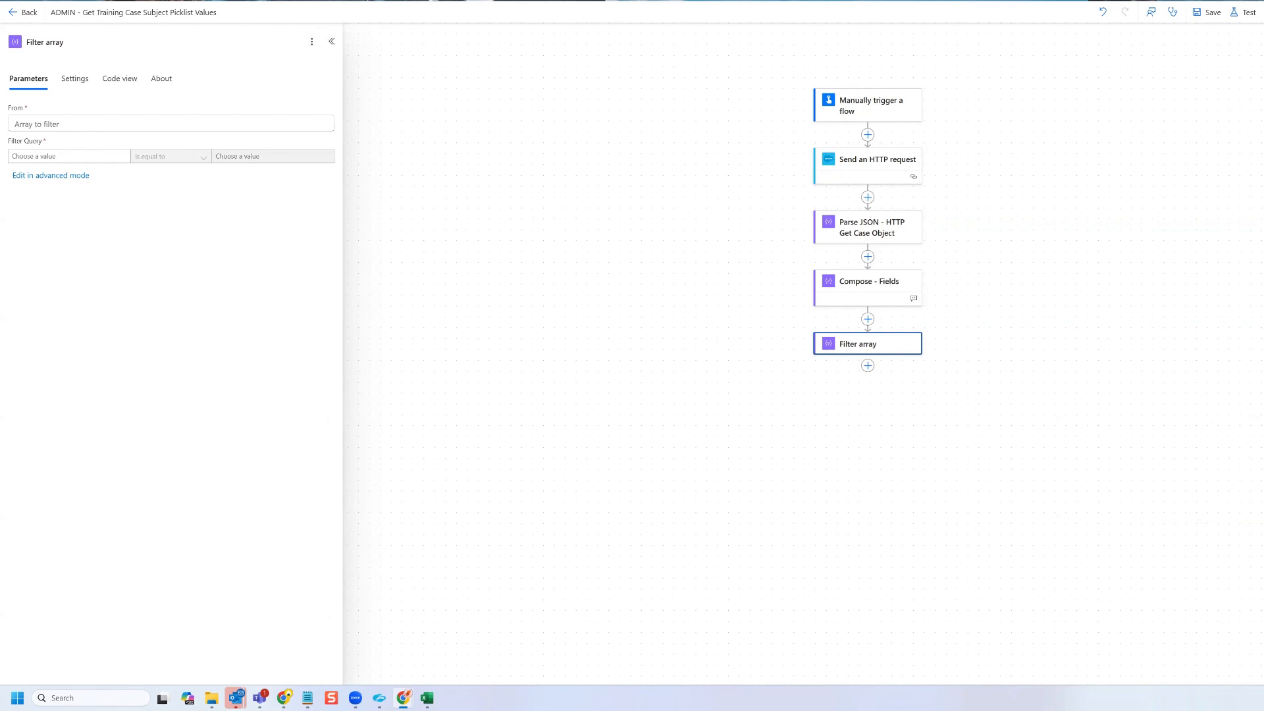
left_click(66, 122)
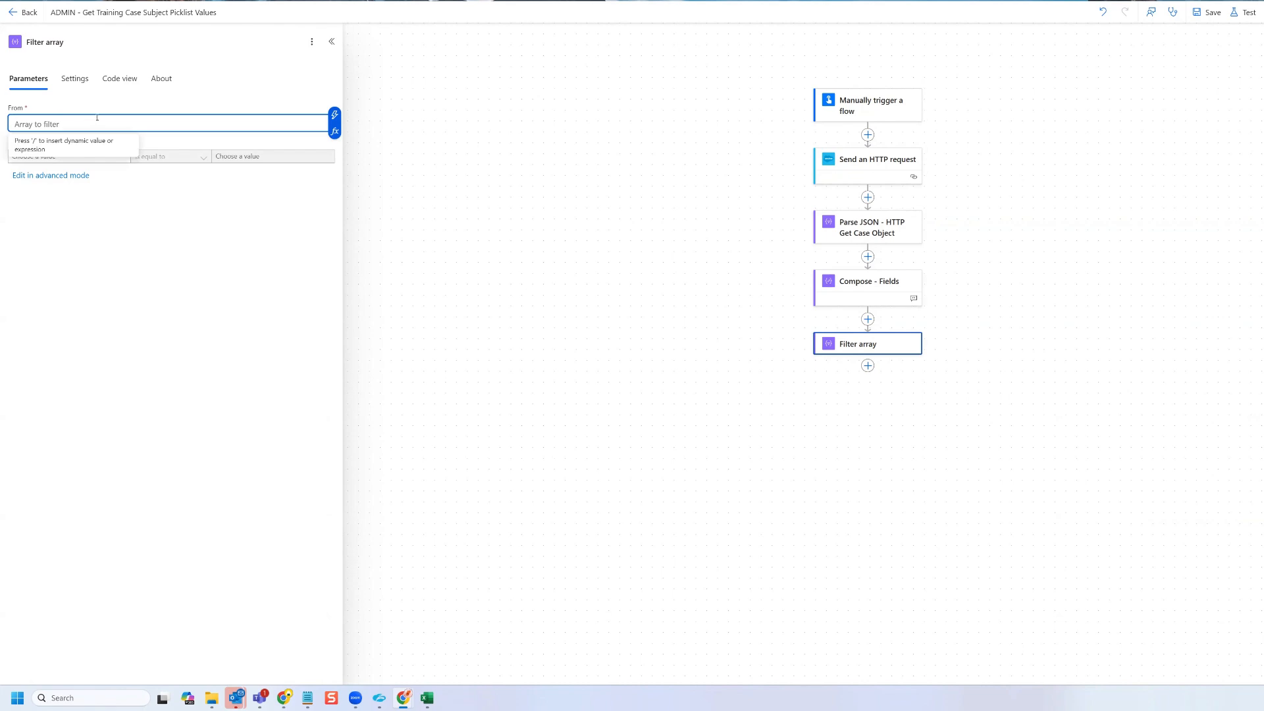
key("ctrl+v")
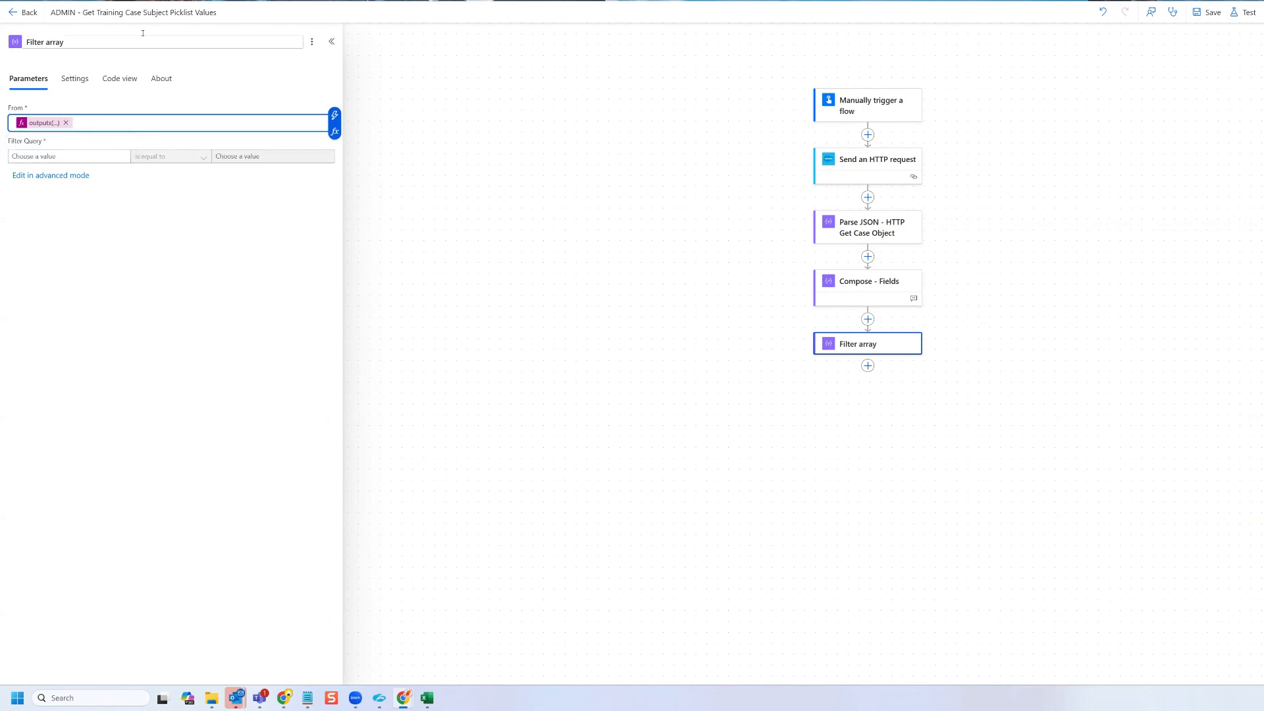
left_click(312, 42)
left_click(336, 59)
type("@outputs('Parse JSON - HTTP Get Case Object')?['body']?['fields']")
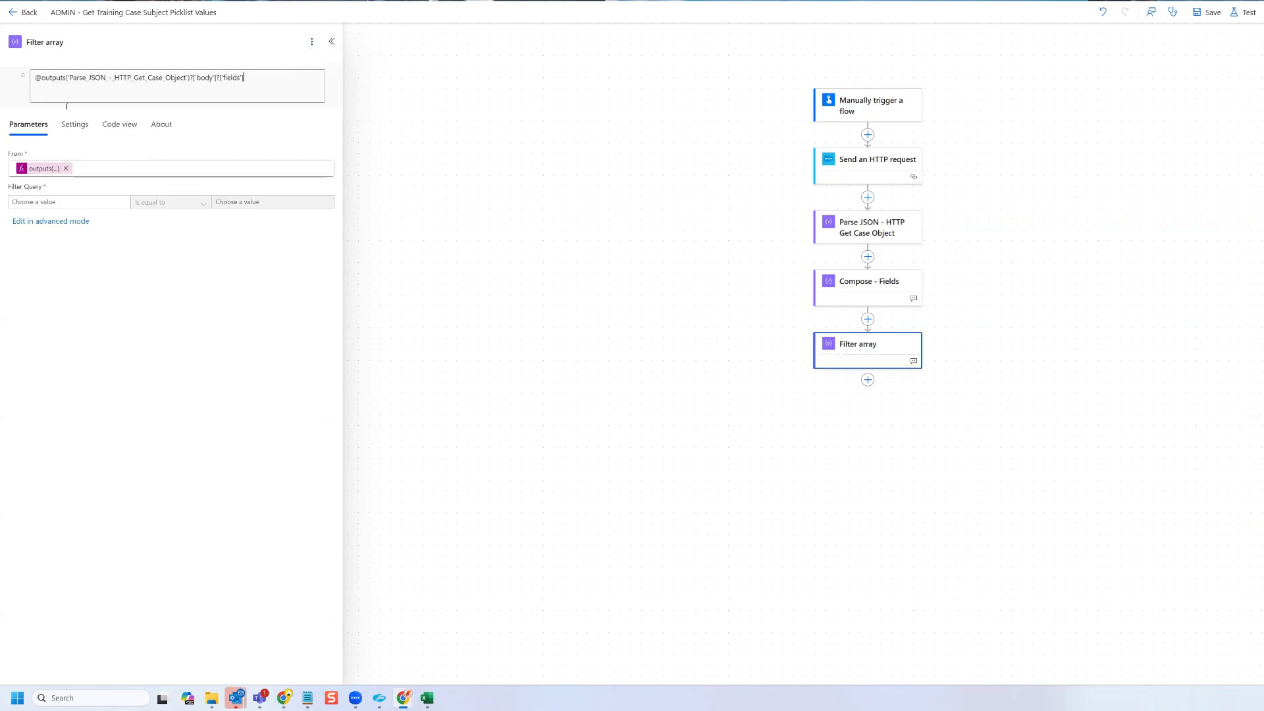
key("Home")
type("From")
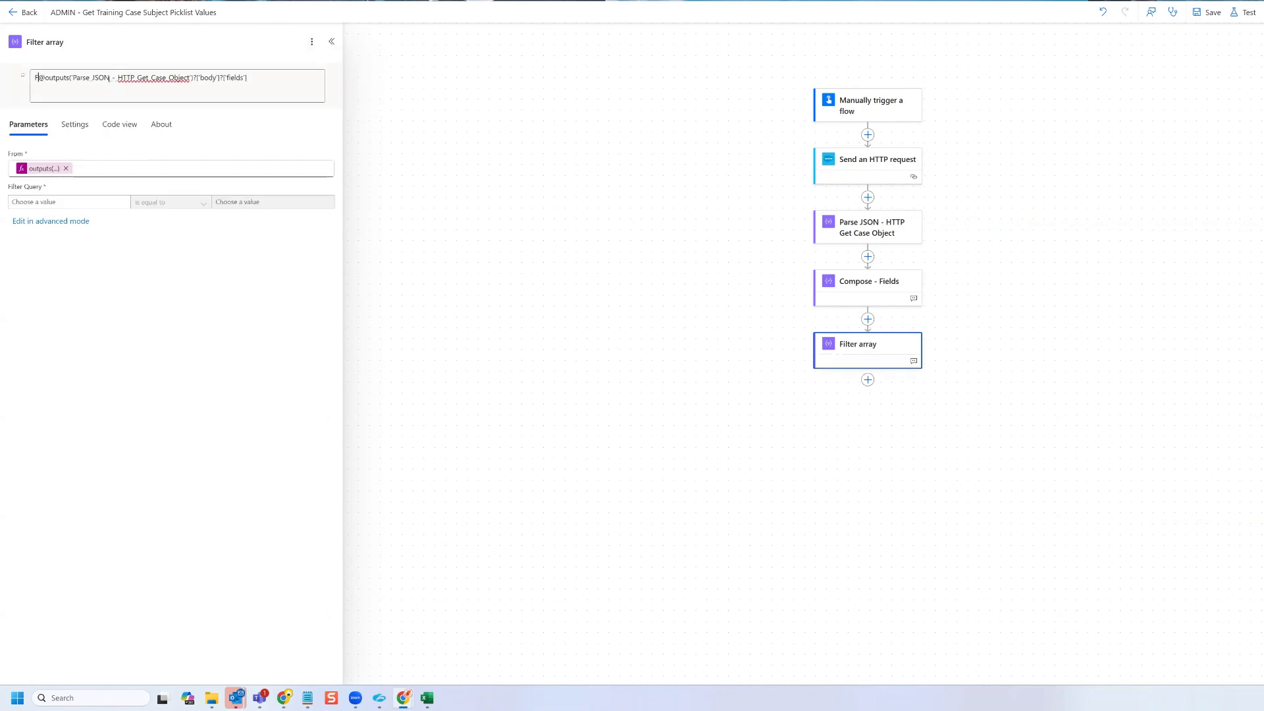
type(":")
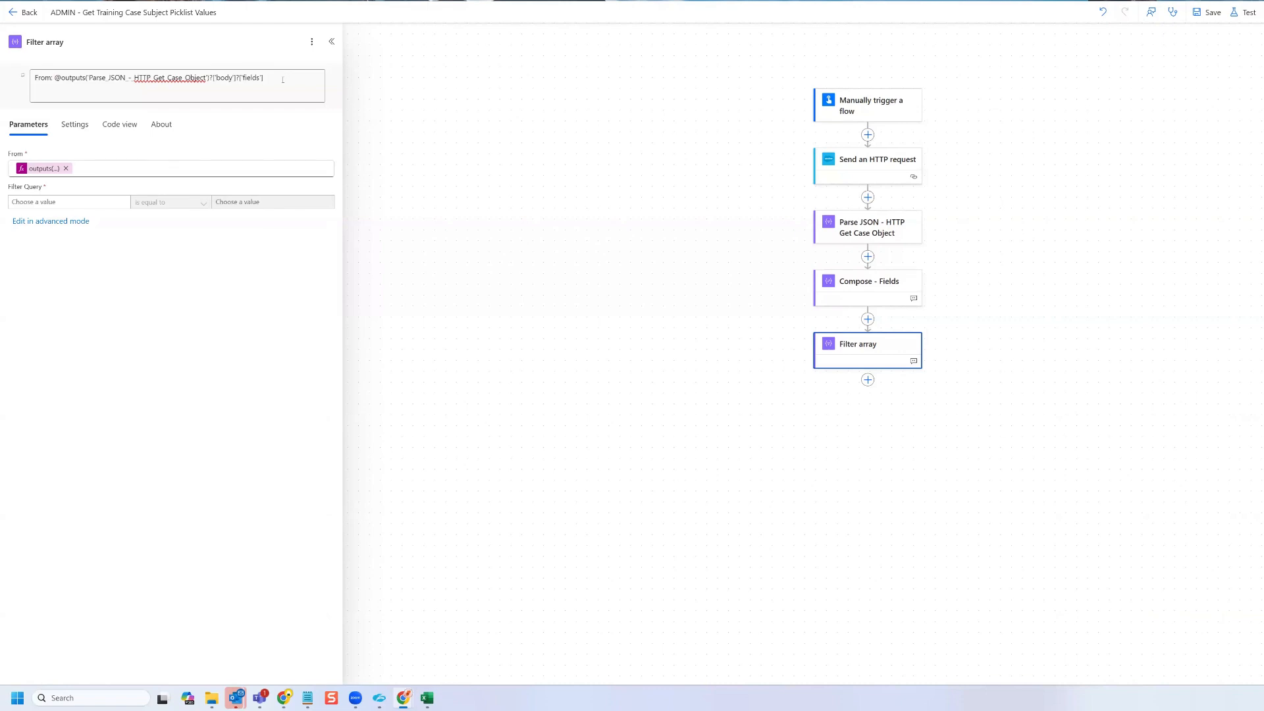
key("Return")
type("Filter Query:")
type("@equals(item()?['name'], 'LR_Subject__c')")
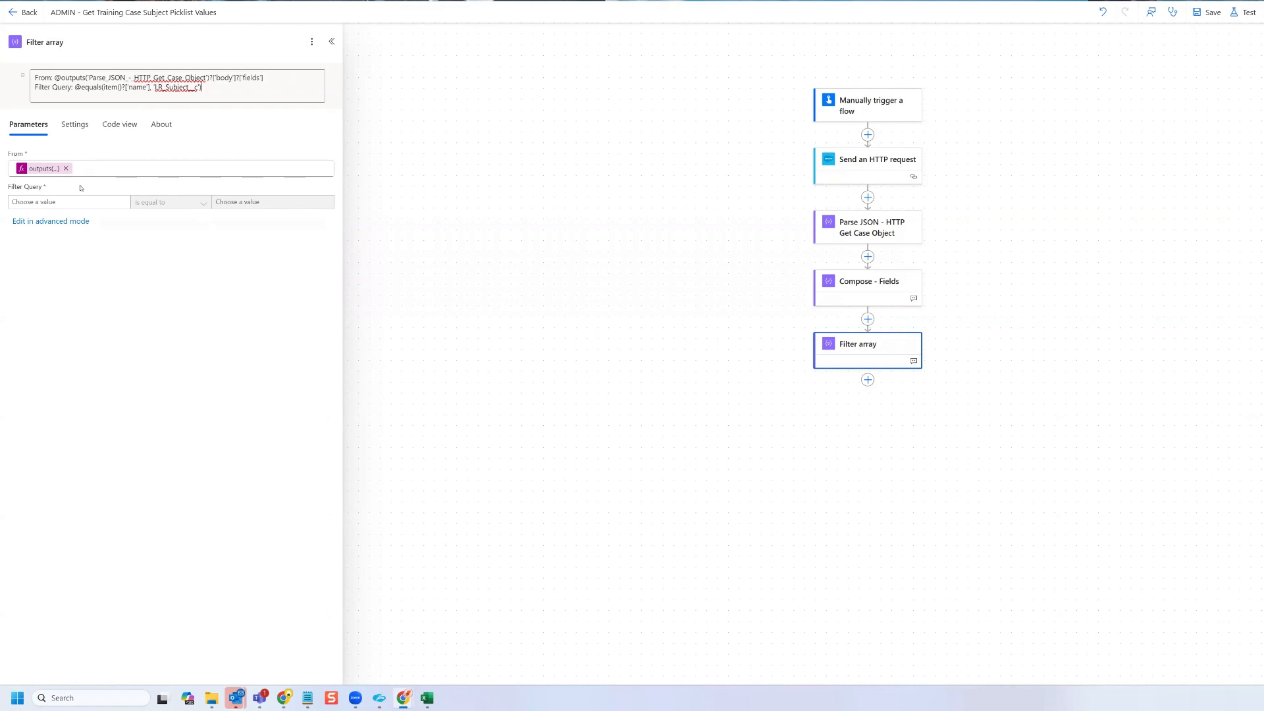
left_click(64, 223)
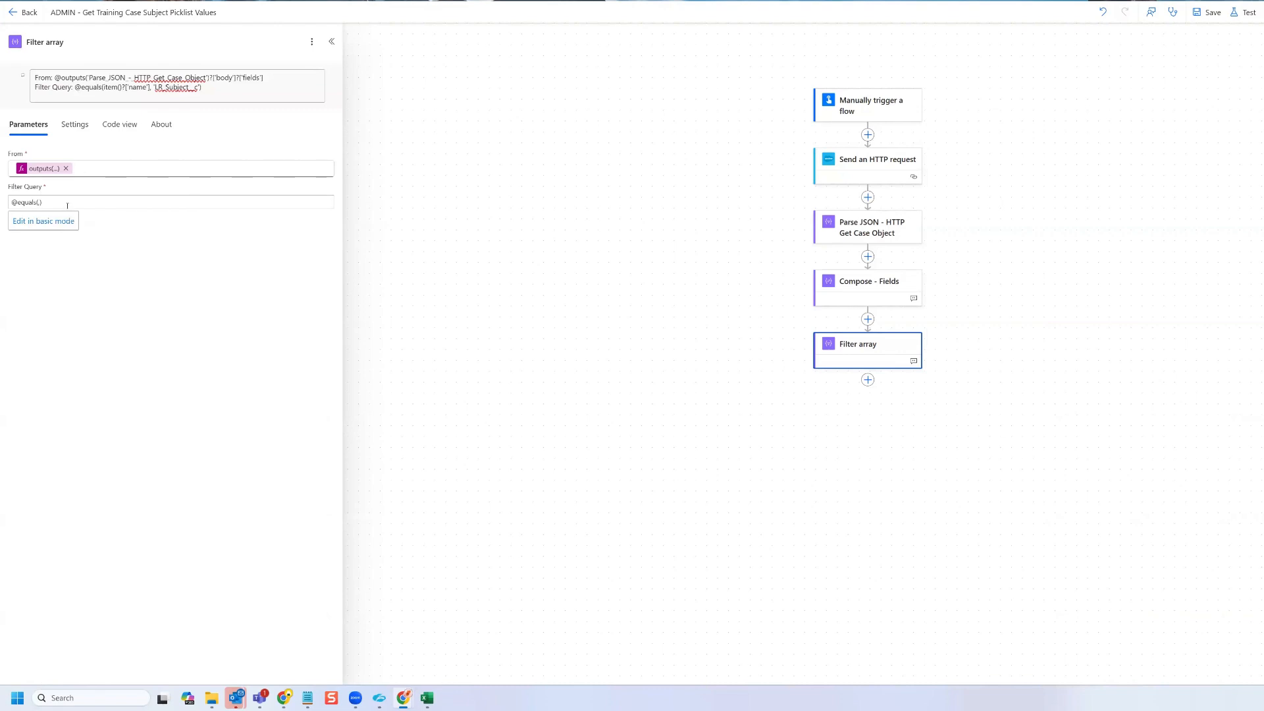
left_click(71, 202)
key("ctrl+a")
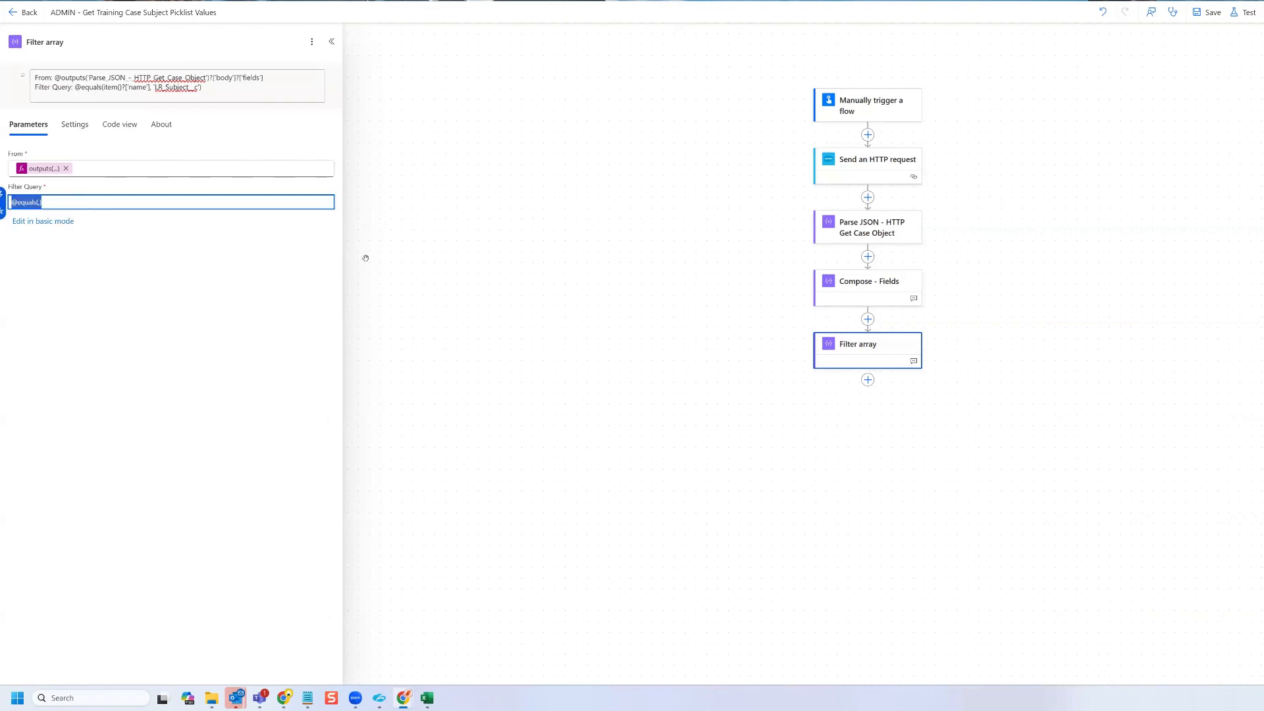
key("ctrl+v")
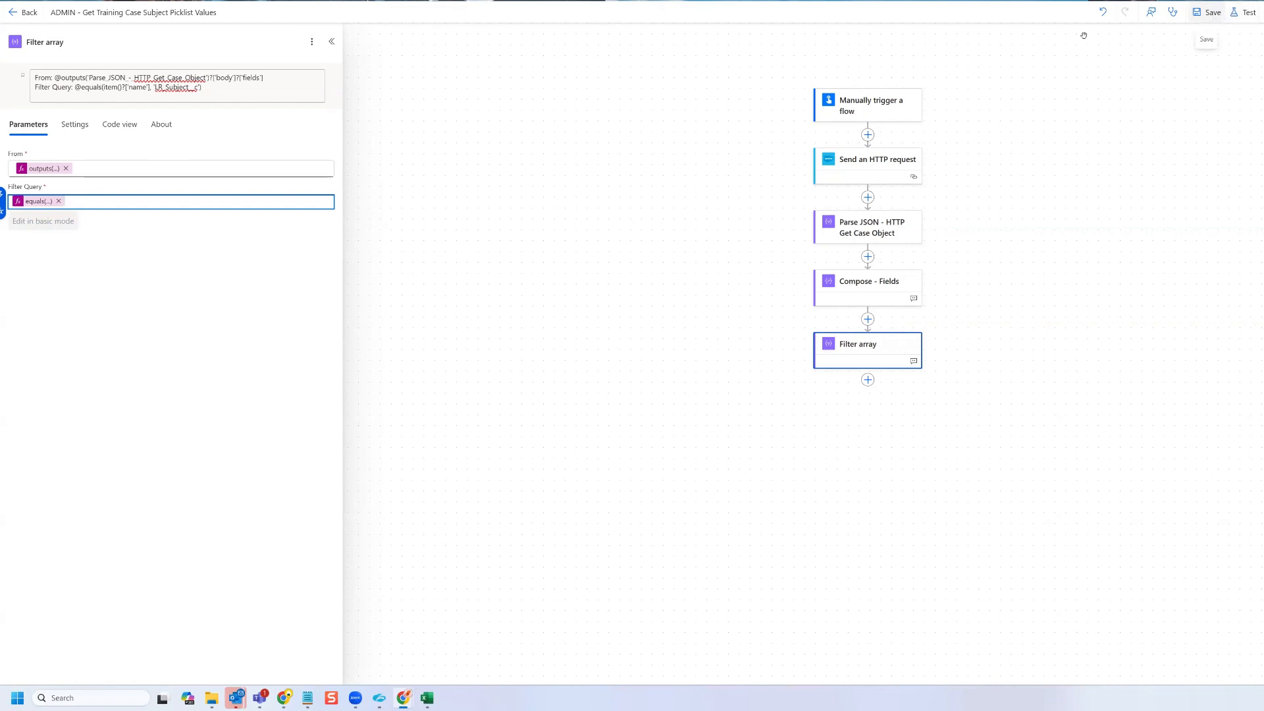
Step: Rename the action as "Filter array - body.fields" and save the flow
left_click(95, 37)
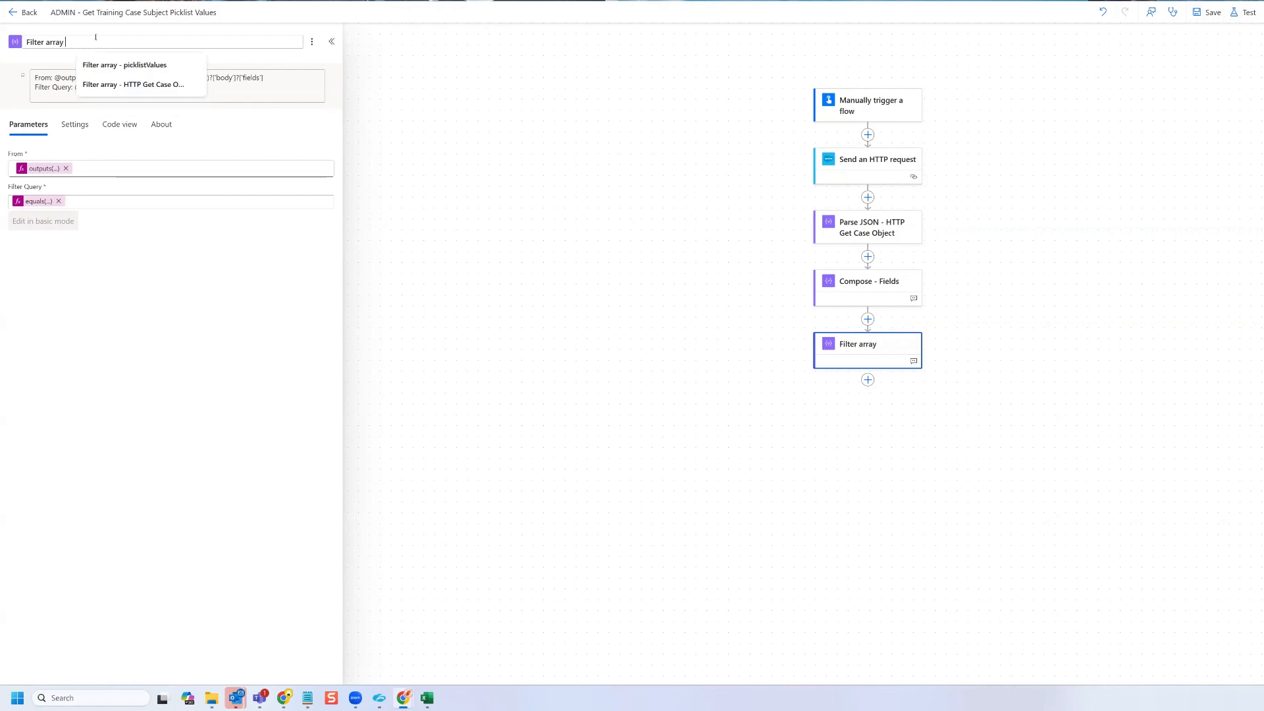
type("- body")
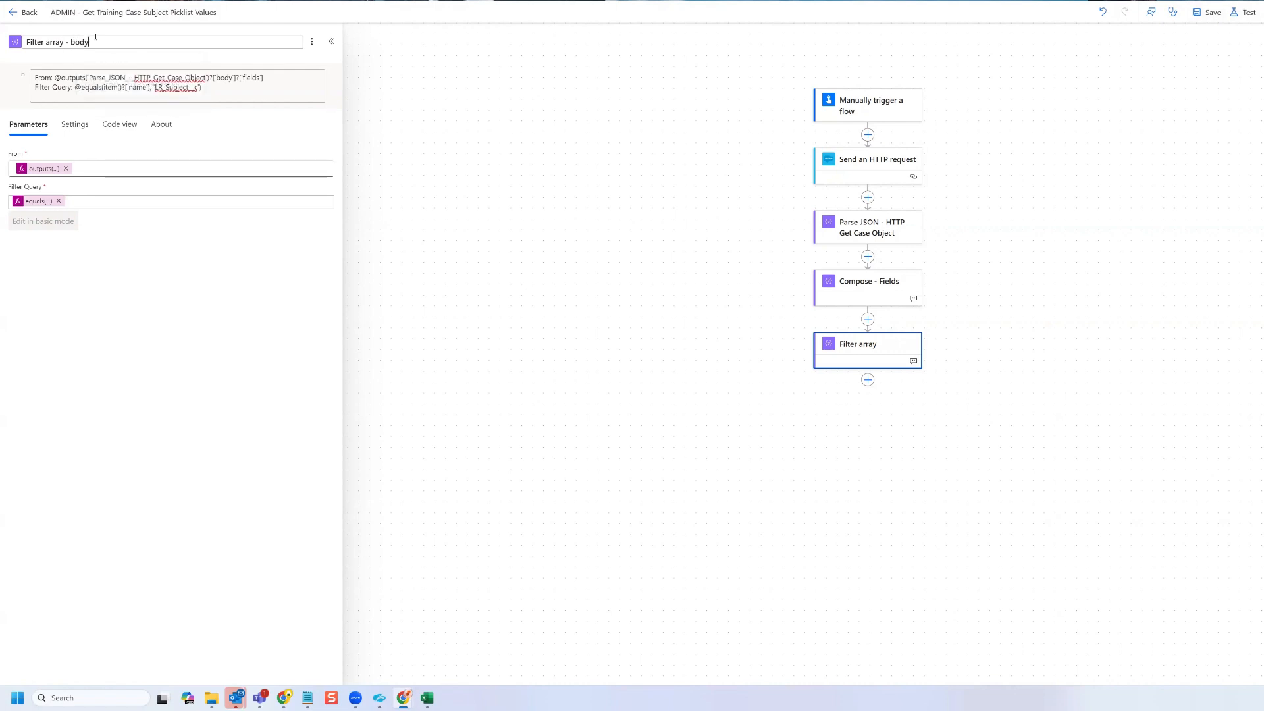
type(".fields")
key("Return")
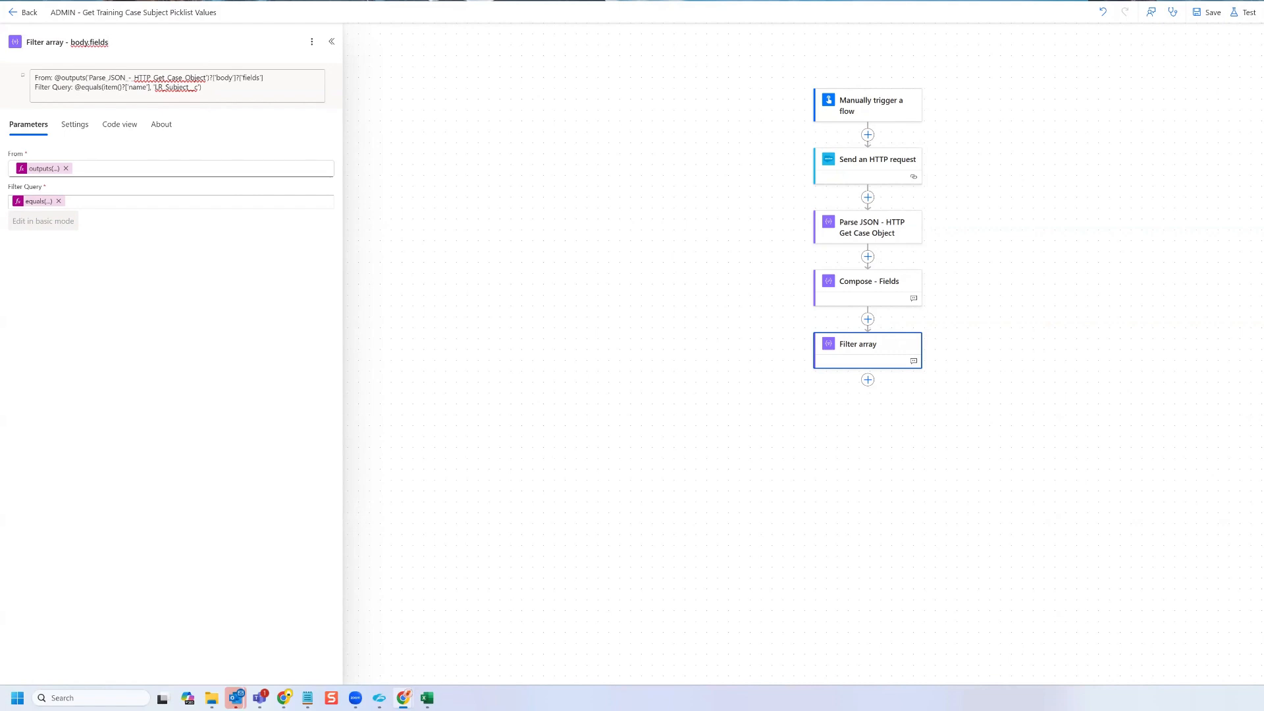
left_click(1210, 16)
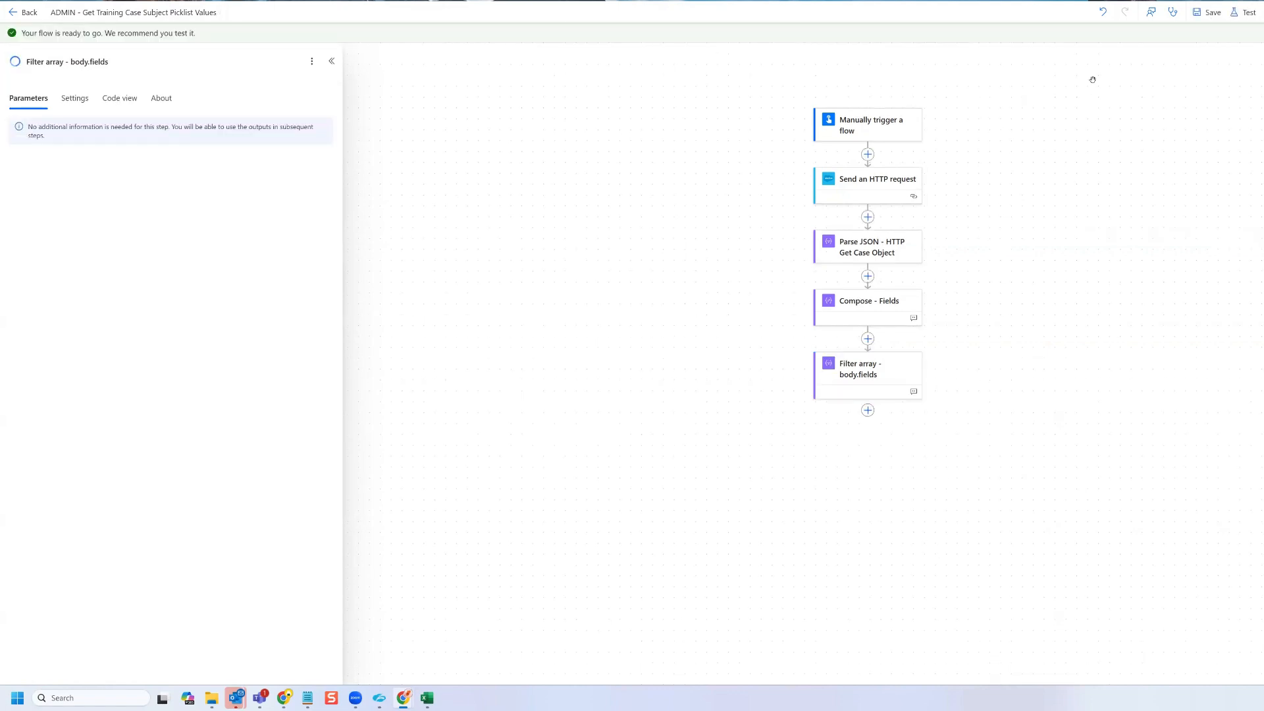
Step: Test the saved flow manually with the new Filter array action included
left_click(1244, 12)
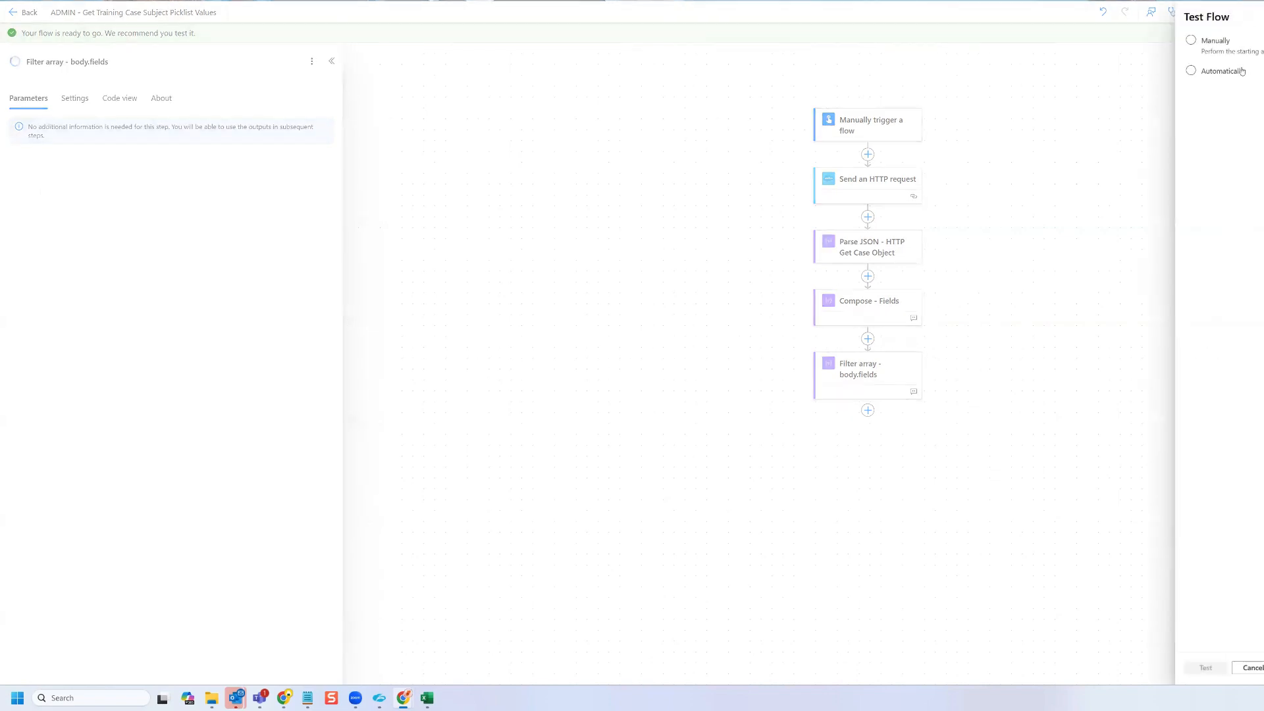
left_click(1223, 51)
left_click(1208, 667)
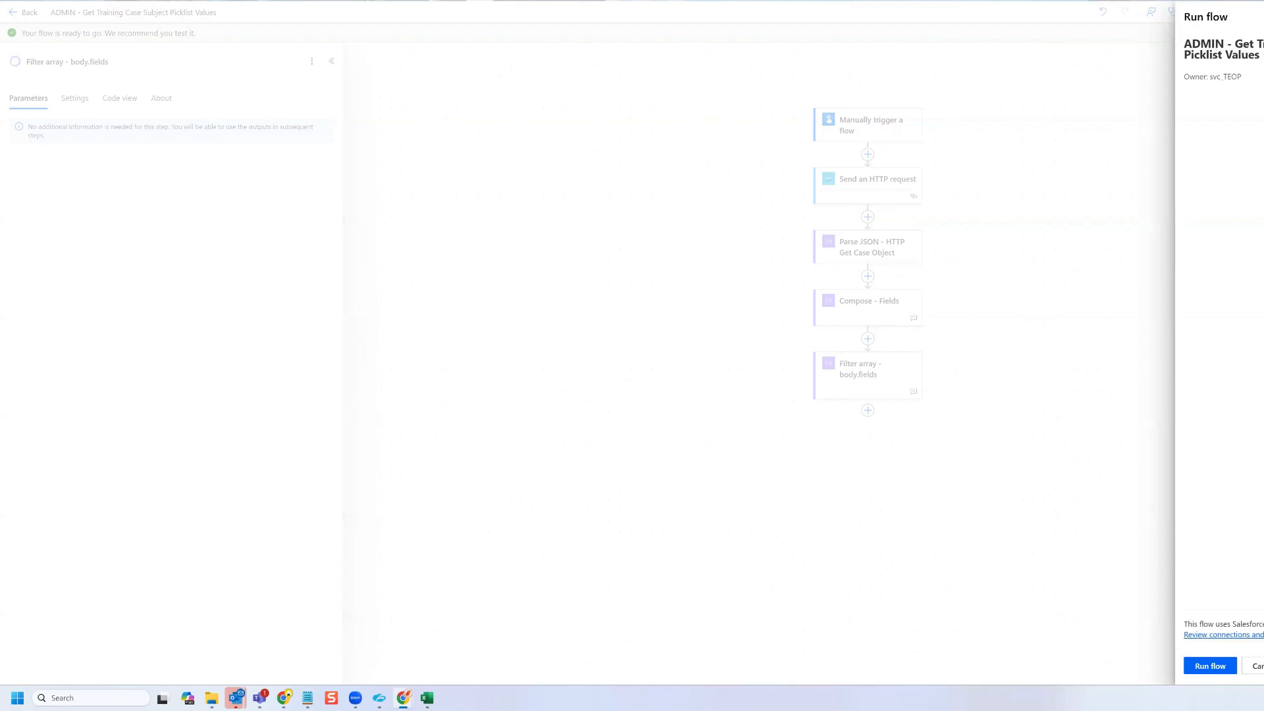
left_click(1221, 666)
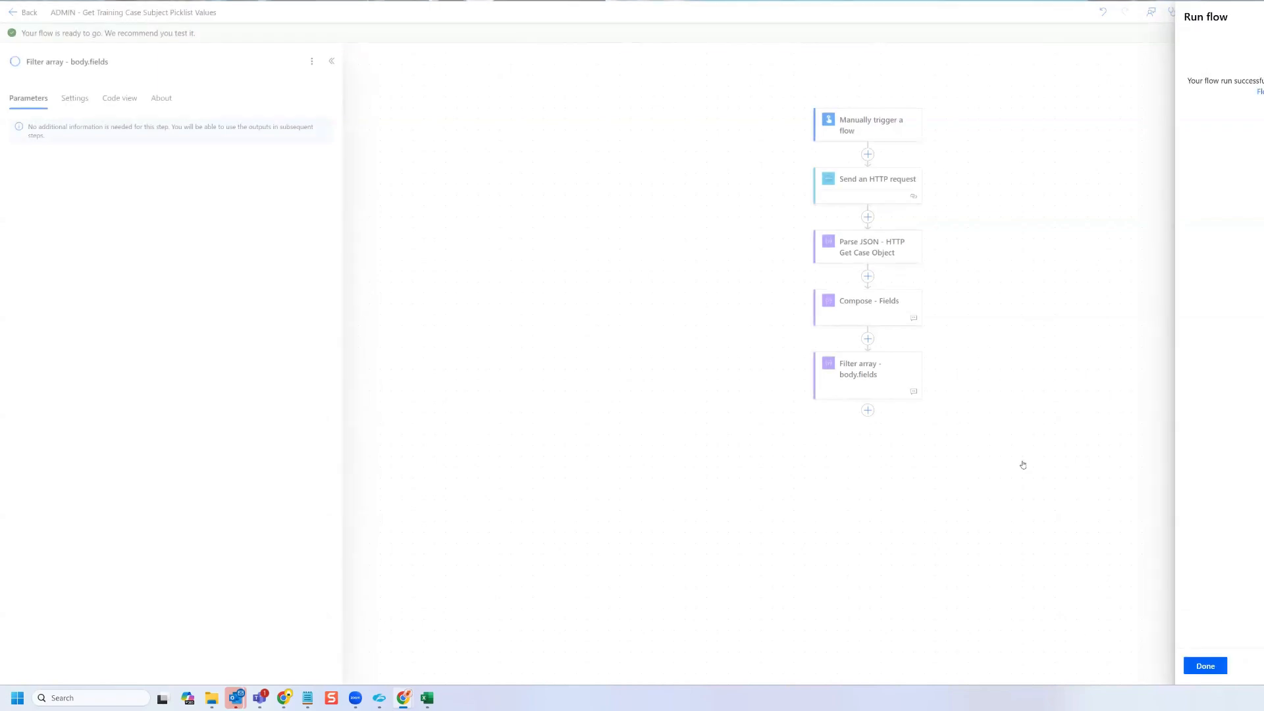
left_click(1211, 667)
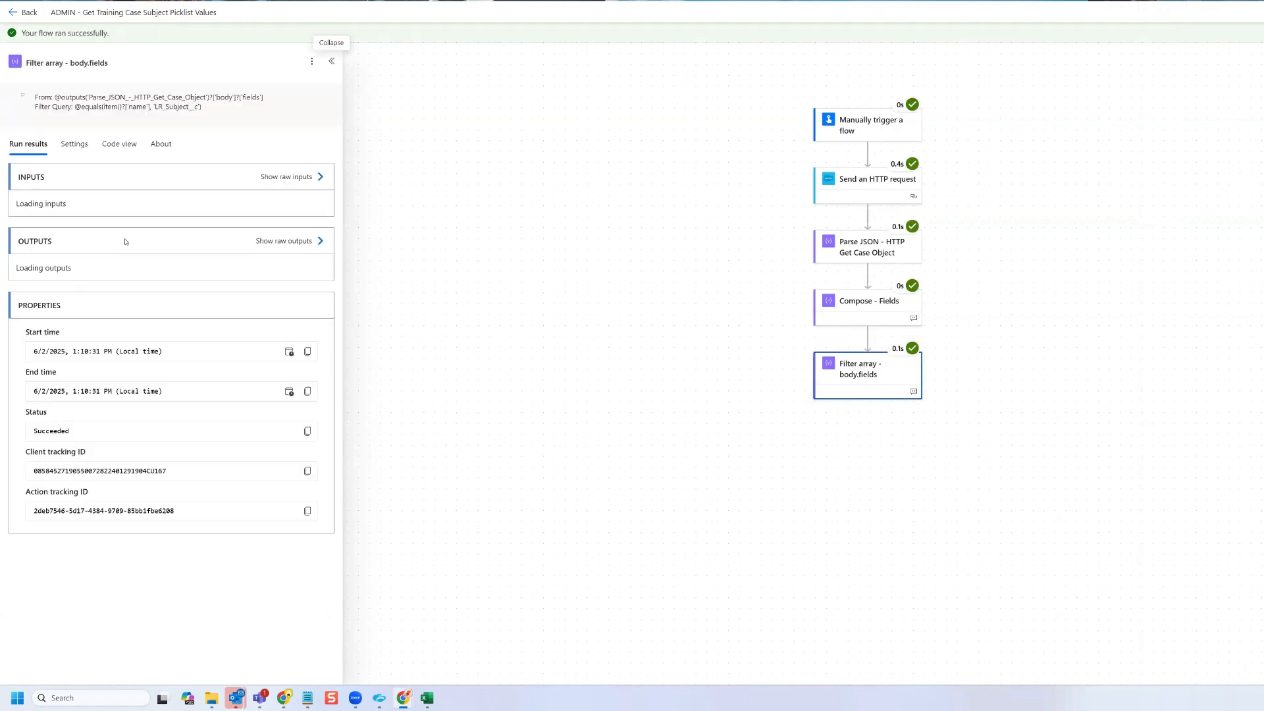
Step: Inspect the LR Subject field's properties in the raw outputs of Filter array - body.fields
left_click(276, 346)
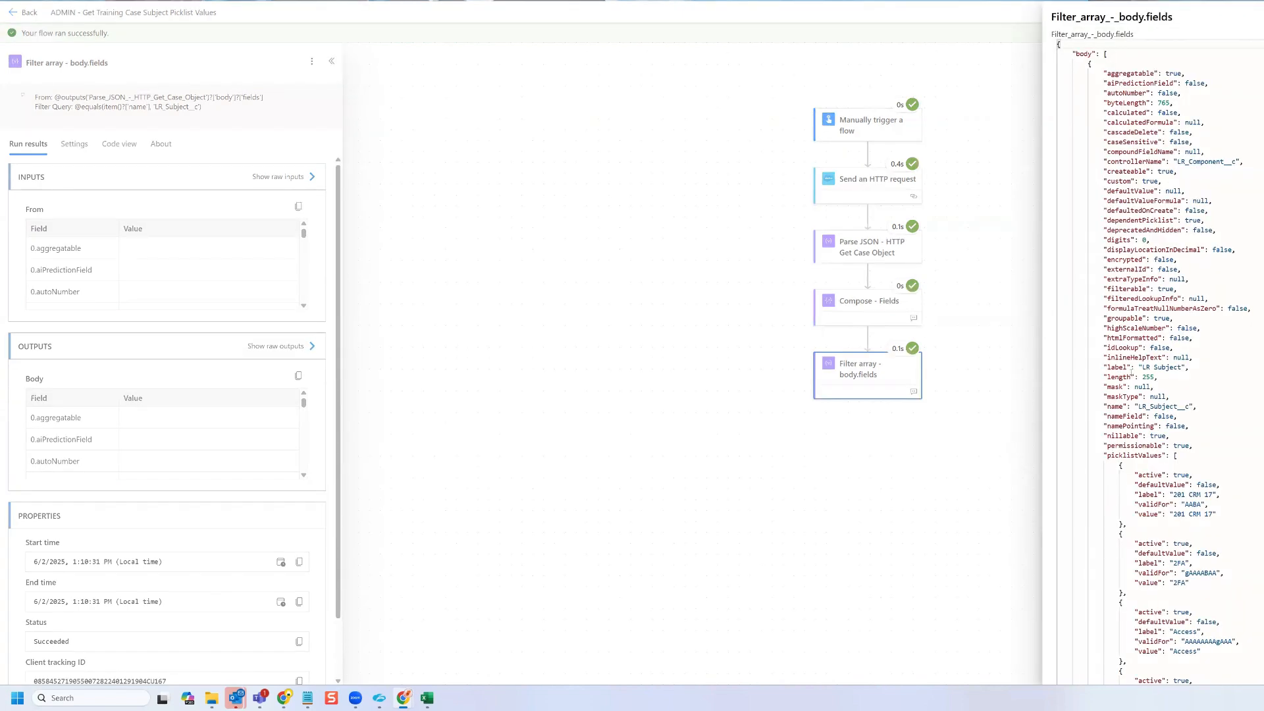
left_click_drag(1103, 73, 1192, 445)
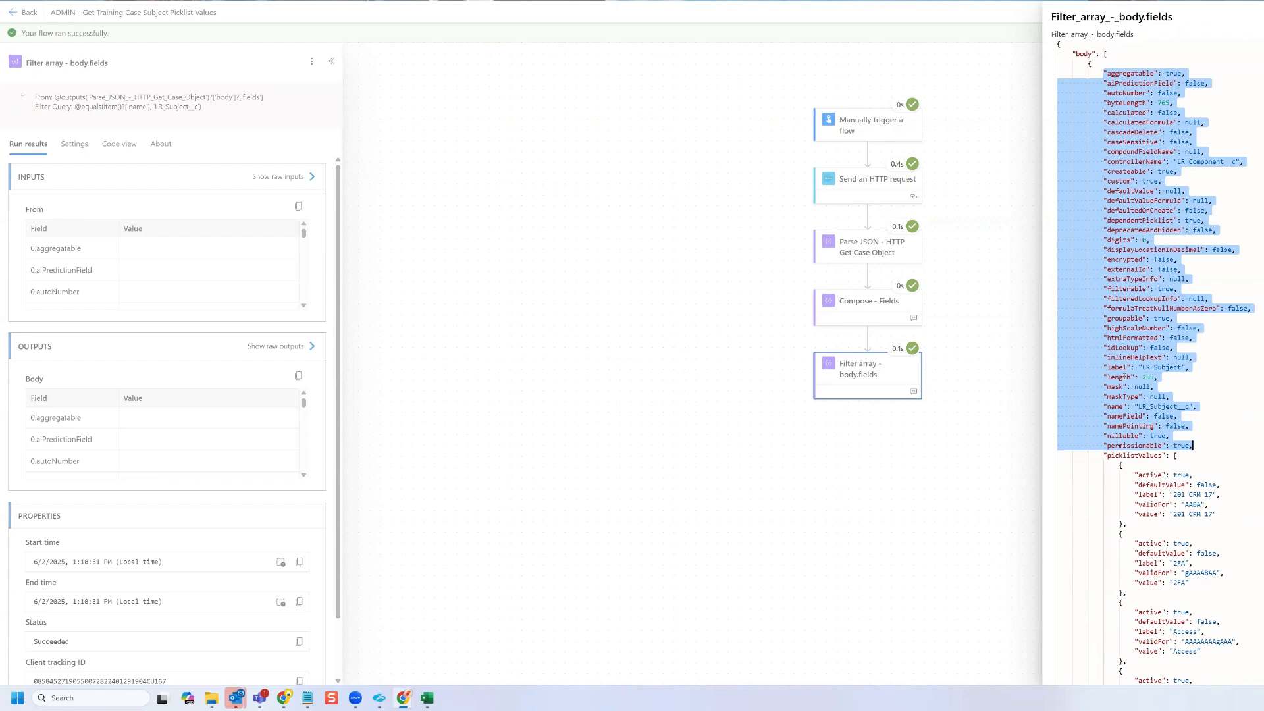
left_click(1192, 445)
left_click_drag(1185, 367, 1142, 366)
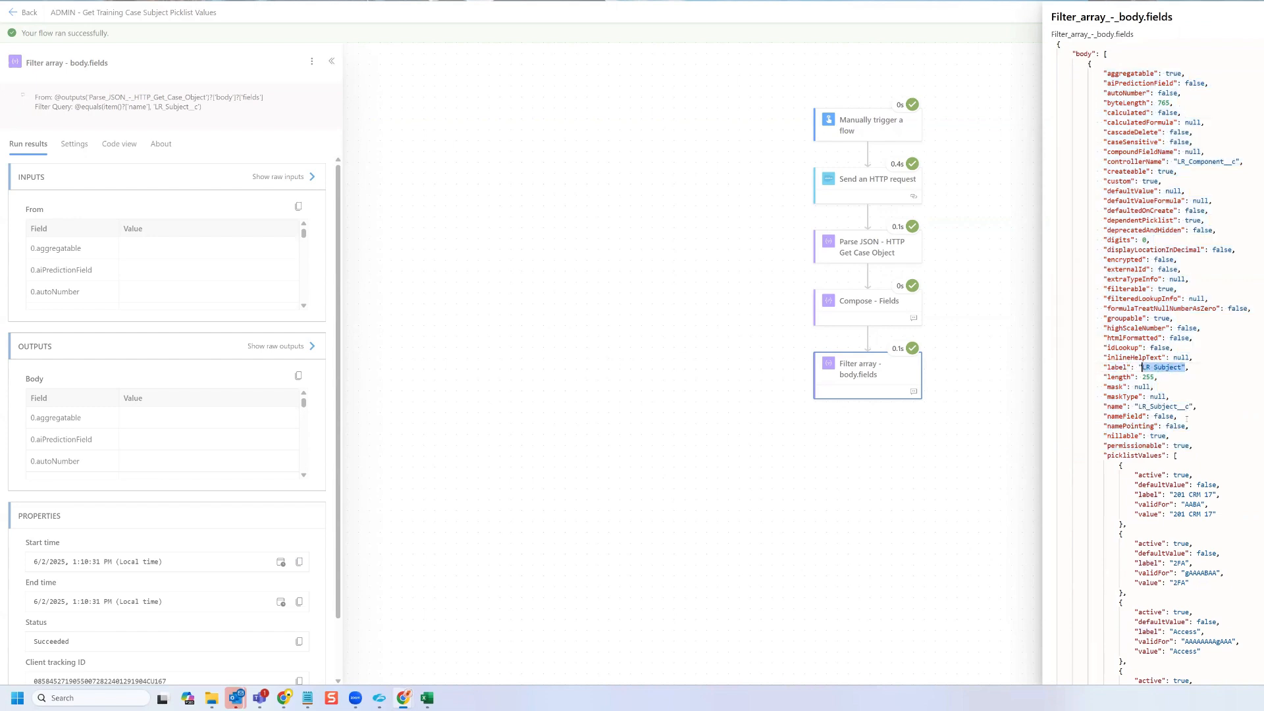
left_click(1180, 474)
scroll(1146, 438, "down", 1)
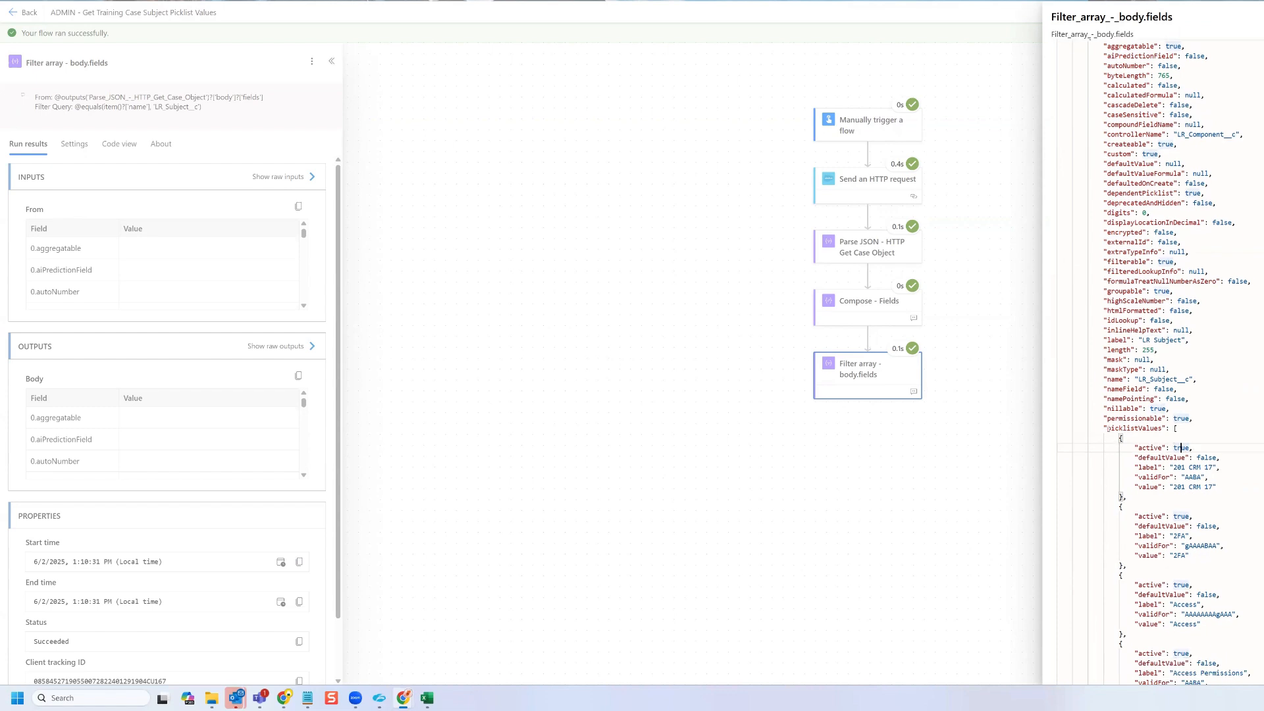
Step: Look through the labels and values in the picklistValues array of the filtered LR Subject field
left_click_drag(1107, 429, 1163, 428)
scroll(1191, 443, "down", 6)
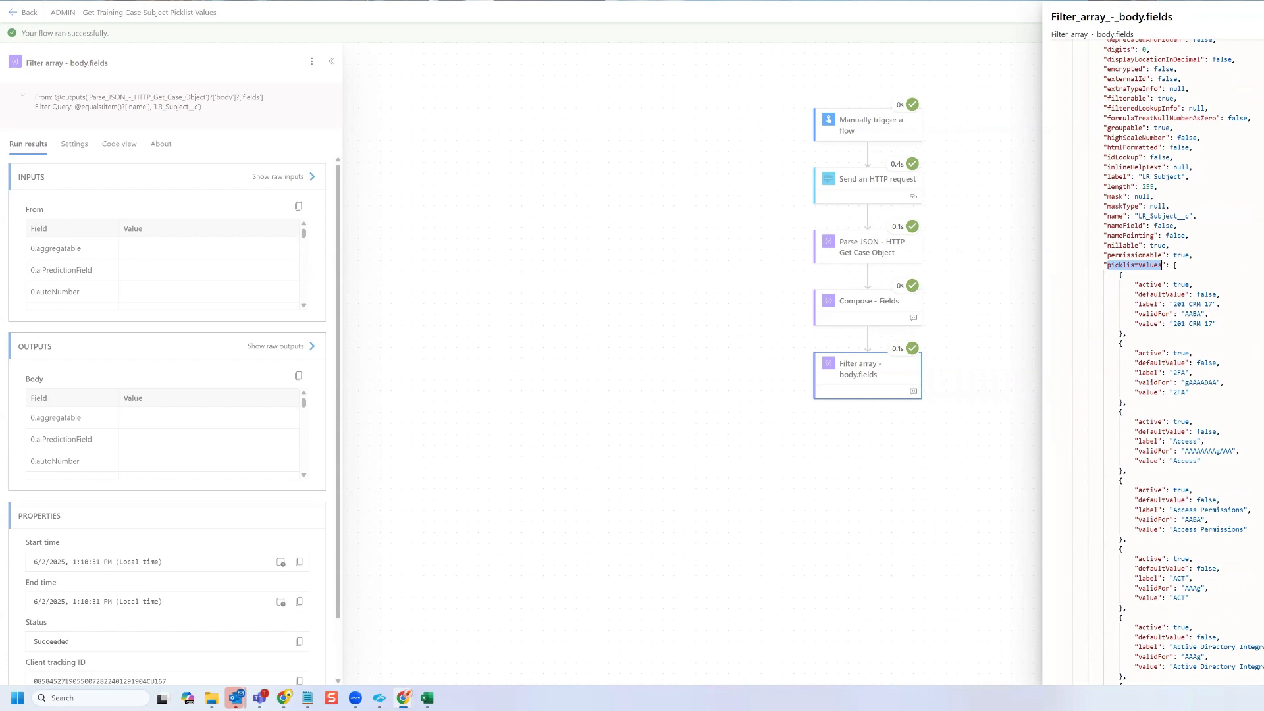
scroll(1152, 362, "down", 20)
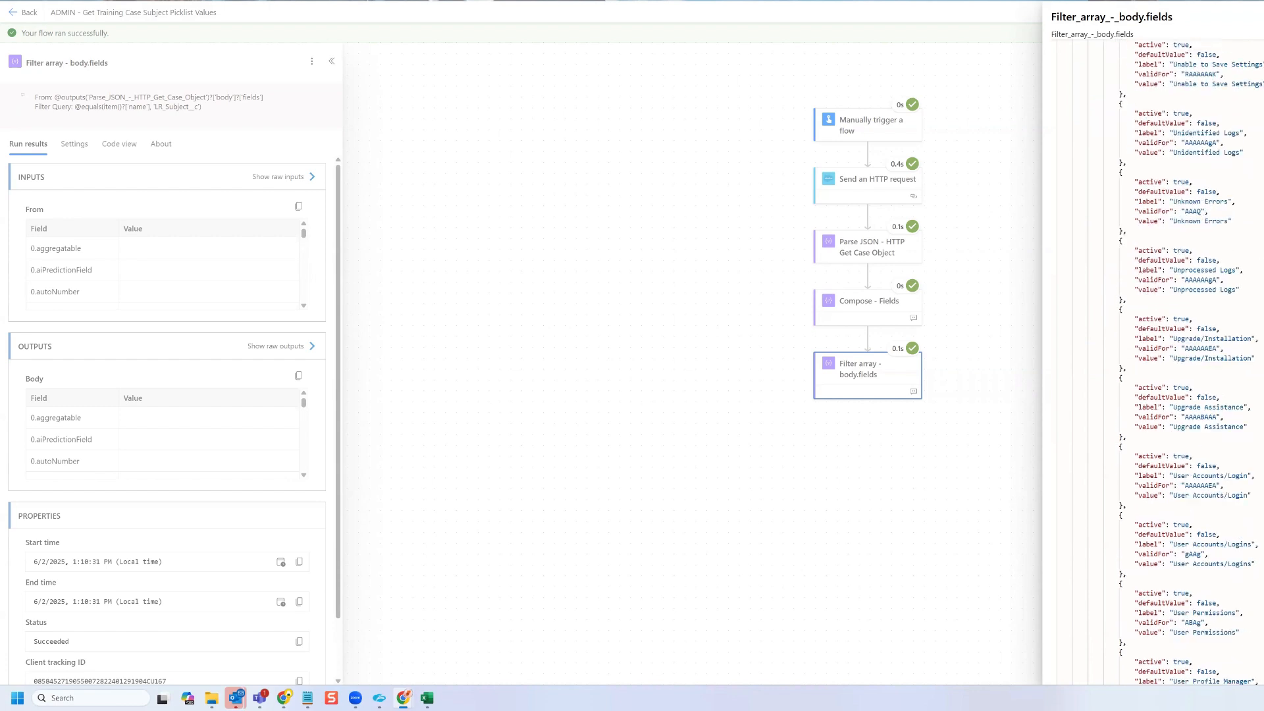
scroll(1151, 362, "down", 4)
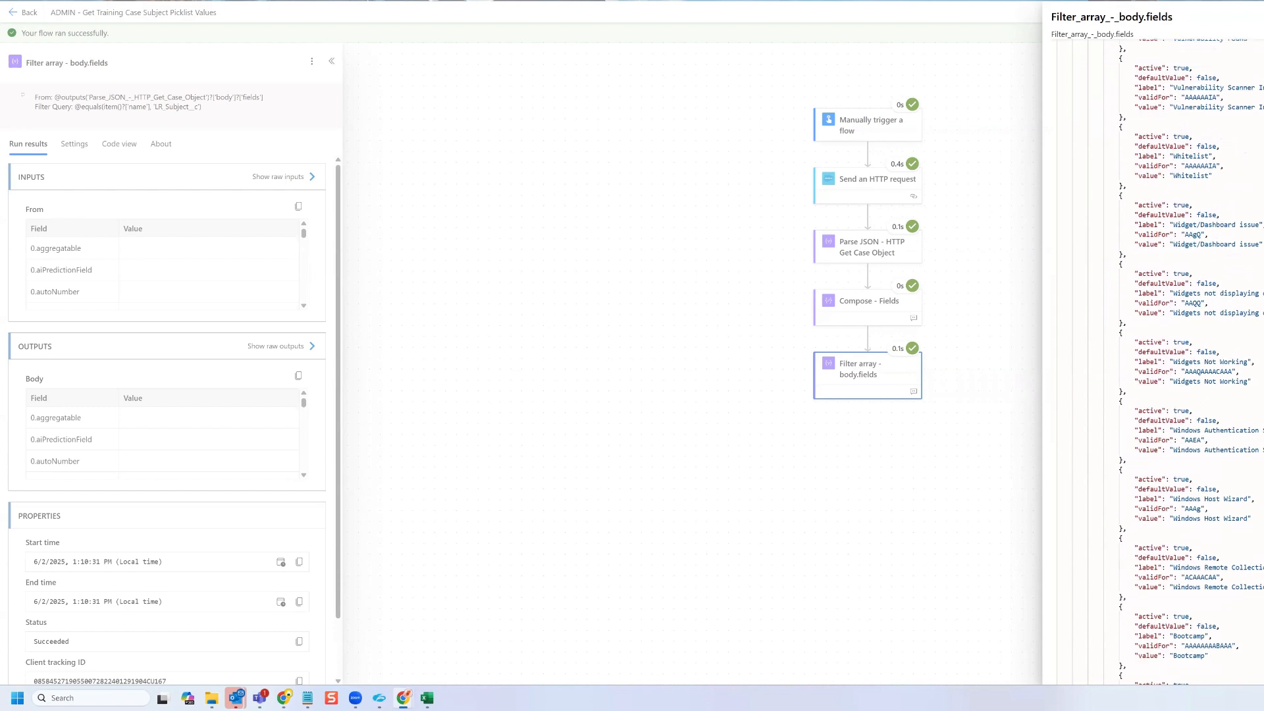
scroll(1152, 362, "down", 7)
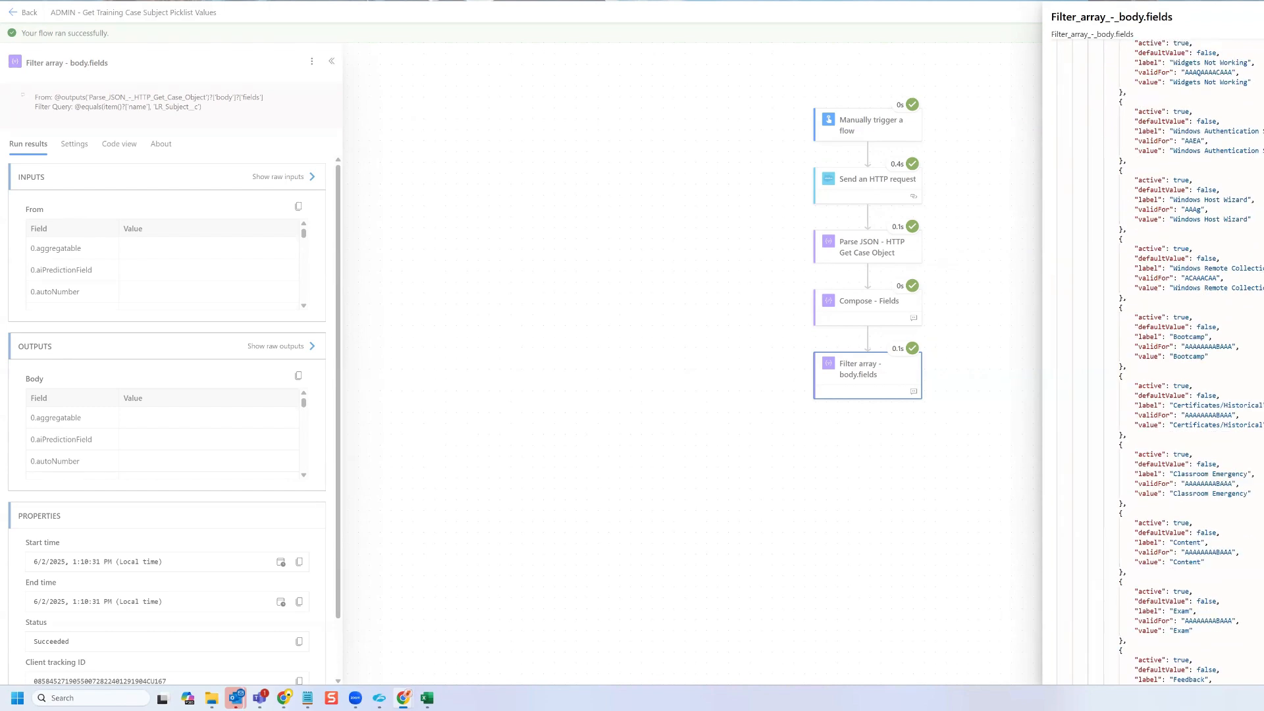
scroll(1158, 362, "down", 5)
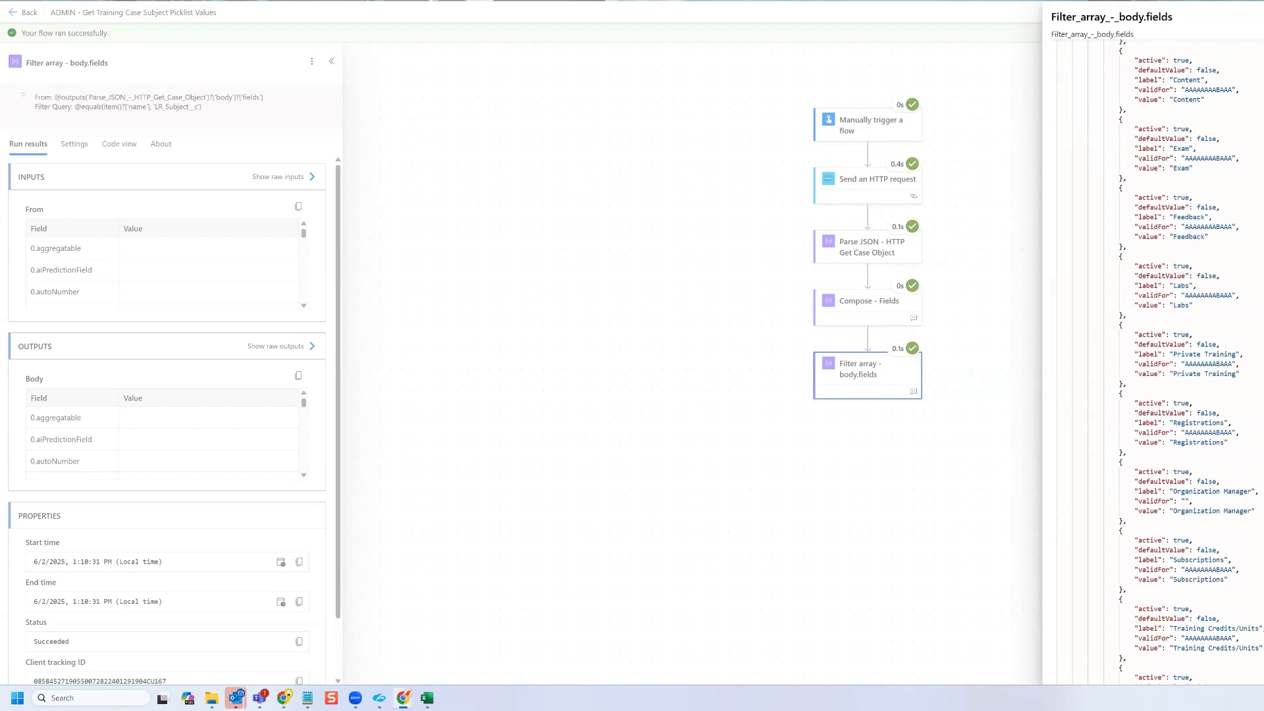
Step: Copy the entire raw output of Filter array - body.fields into a new Notepad tab
scroll(1156, 356, "down", 1)
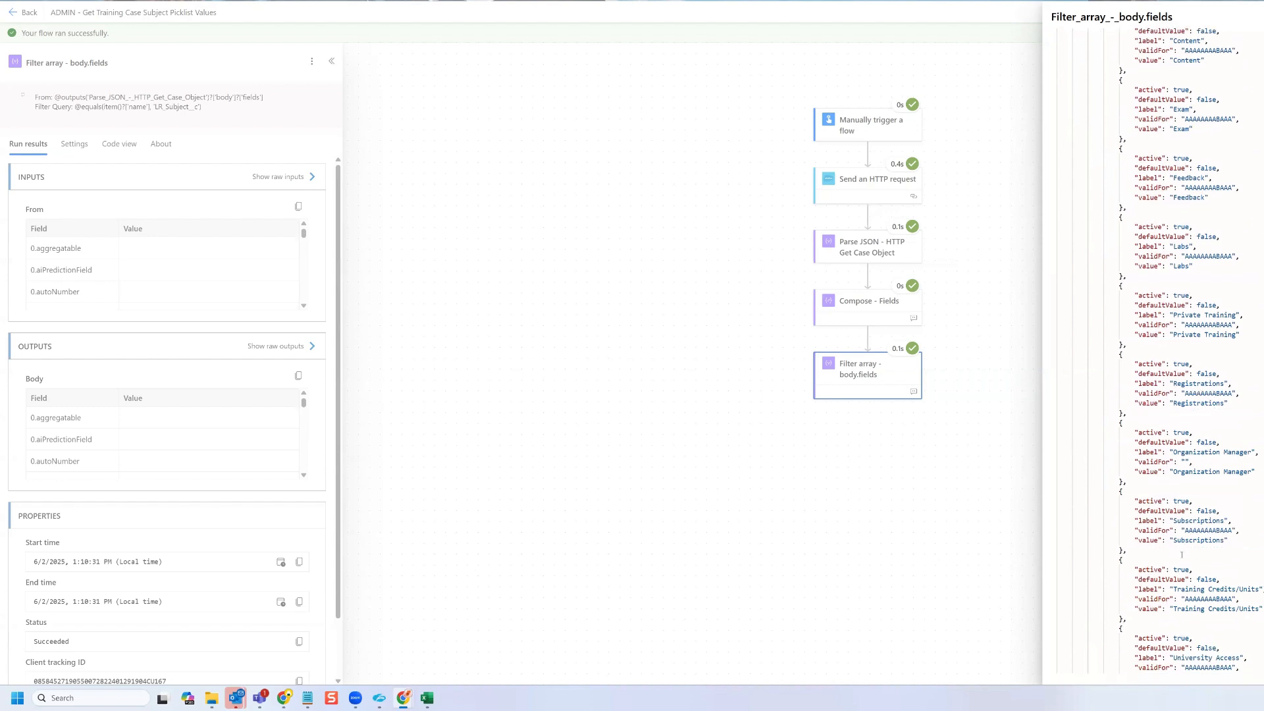
scroll(1203, 225, "up", 2)
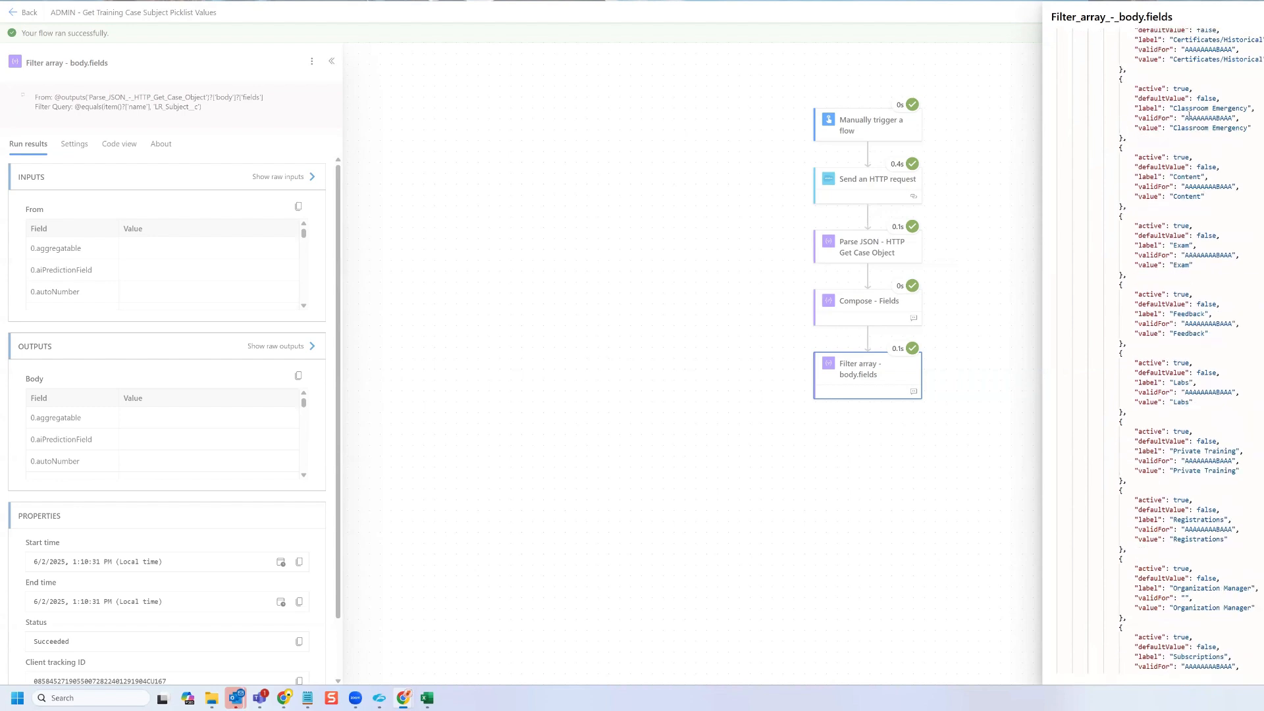
double_click(1188, 118)
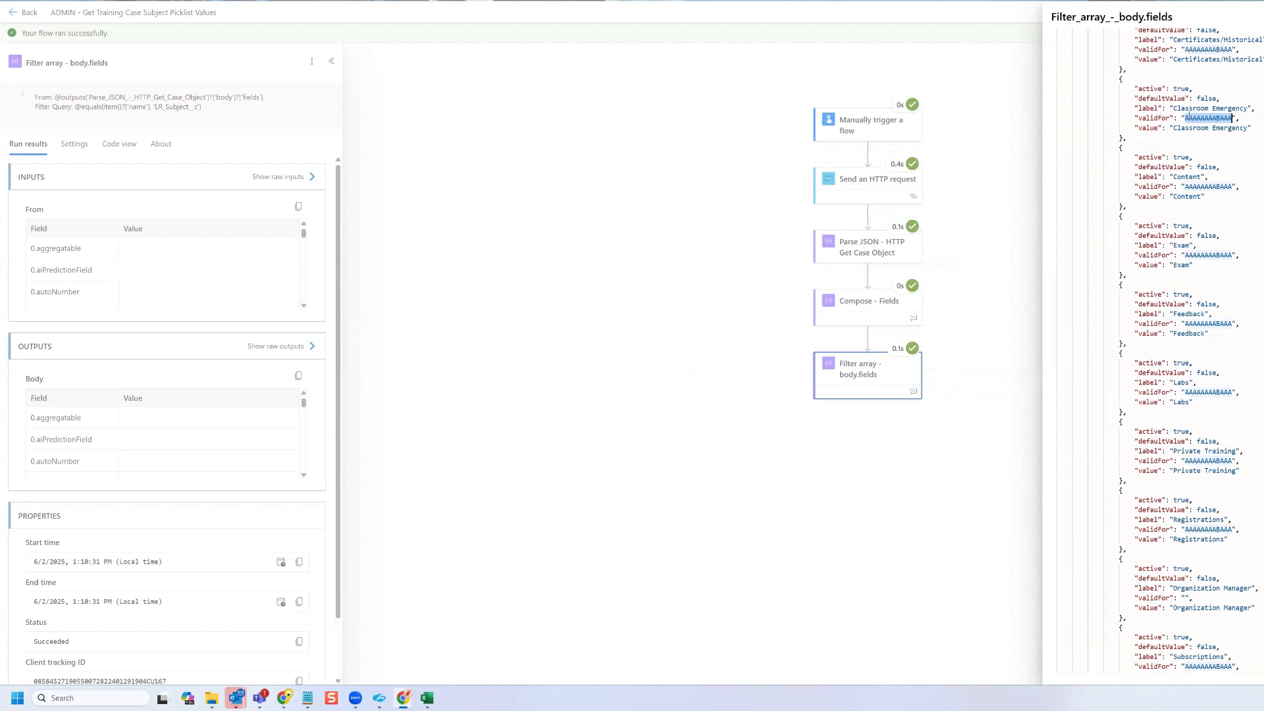
key("ctrl+a")
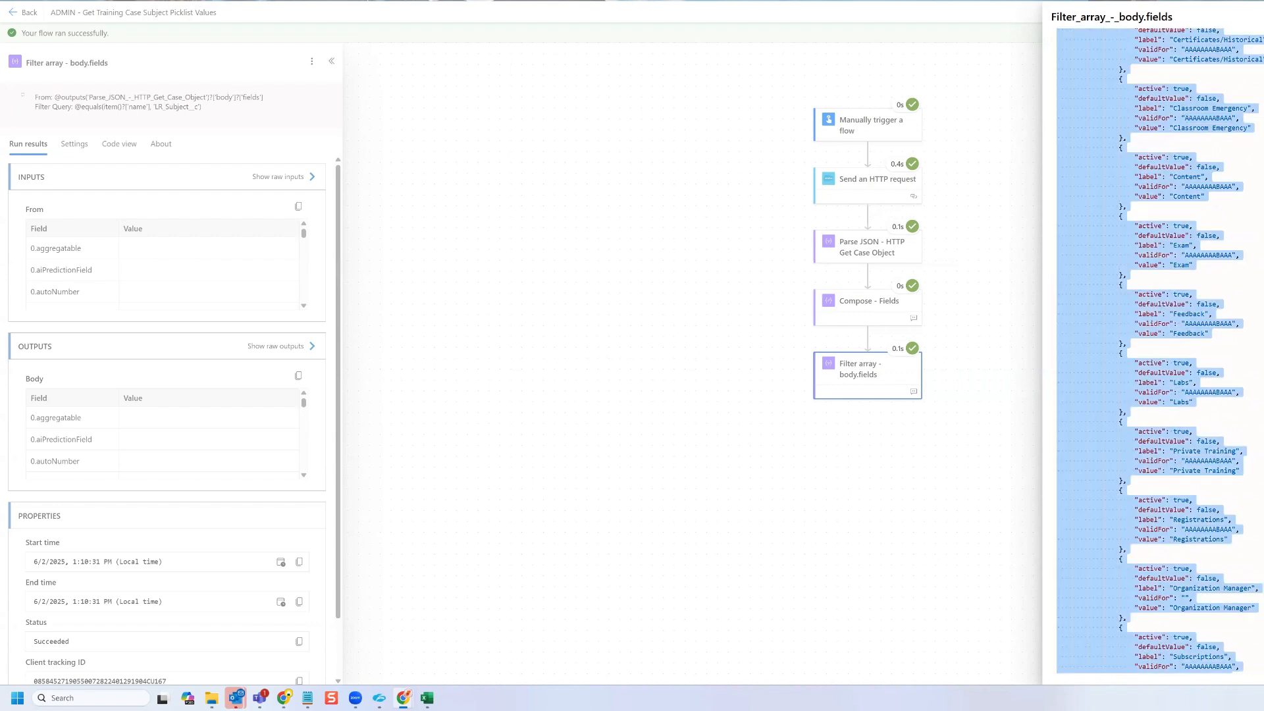
key("alt+Tab")
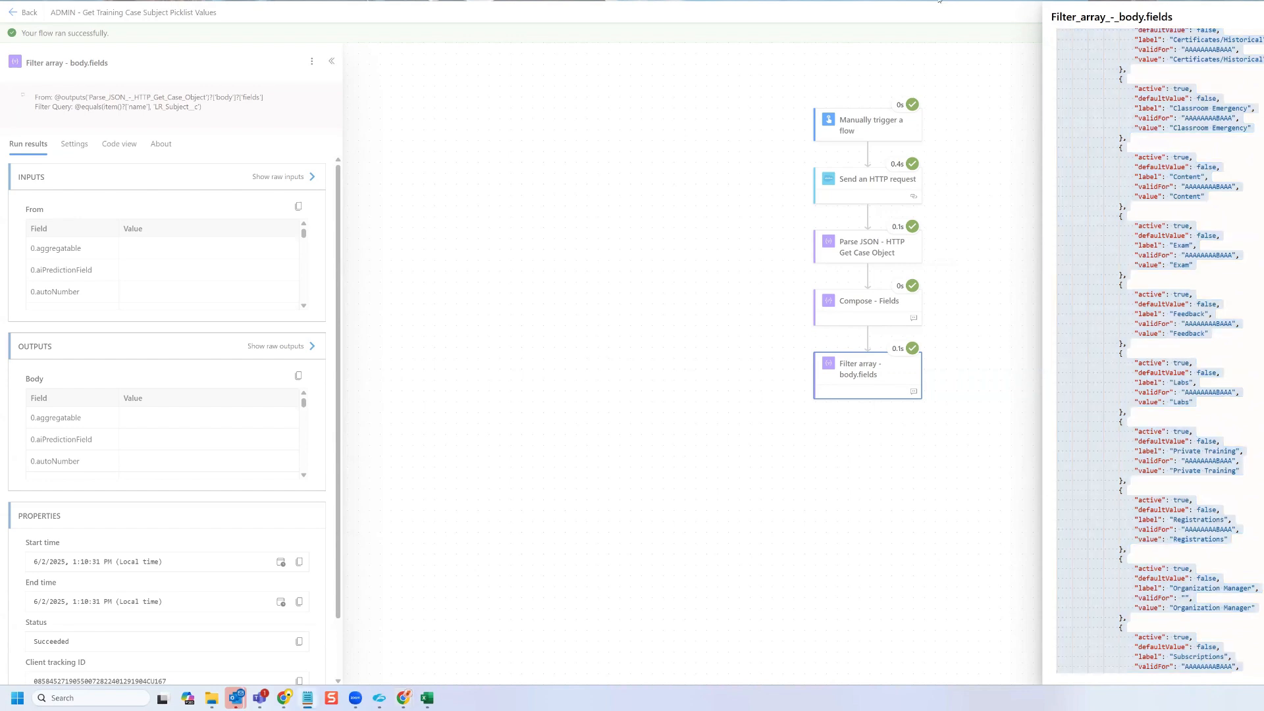
left_click(901, 4)
key("ctrl+v")
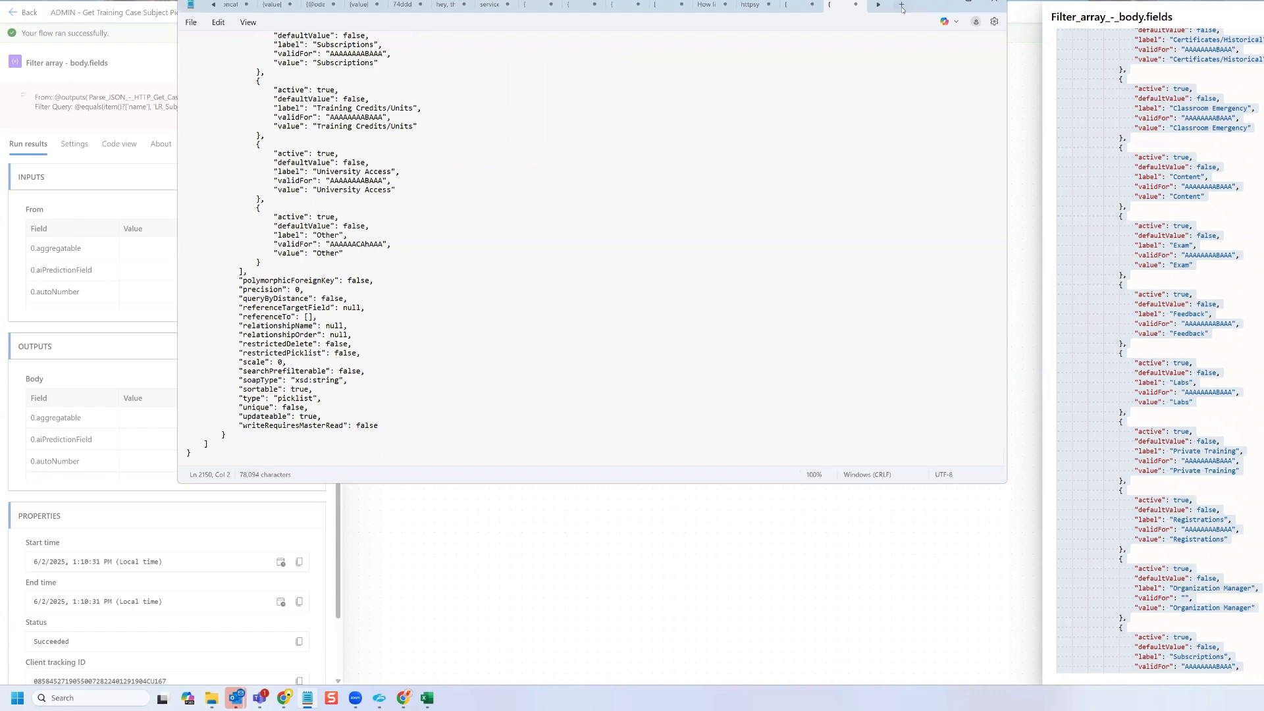
key("Return")
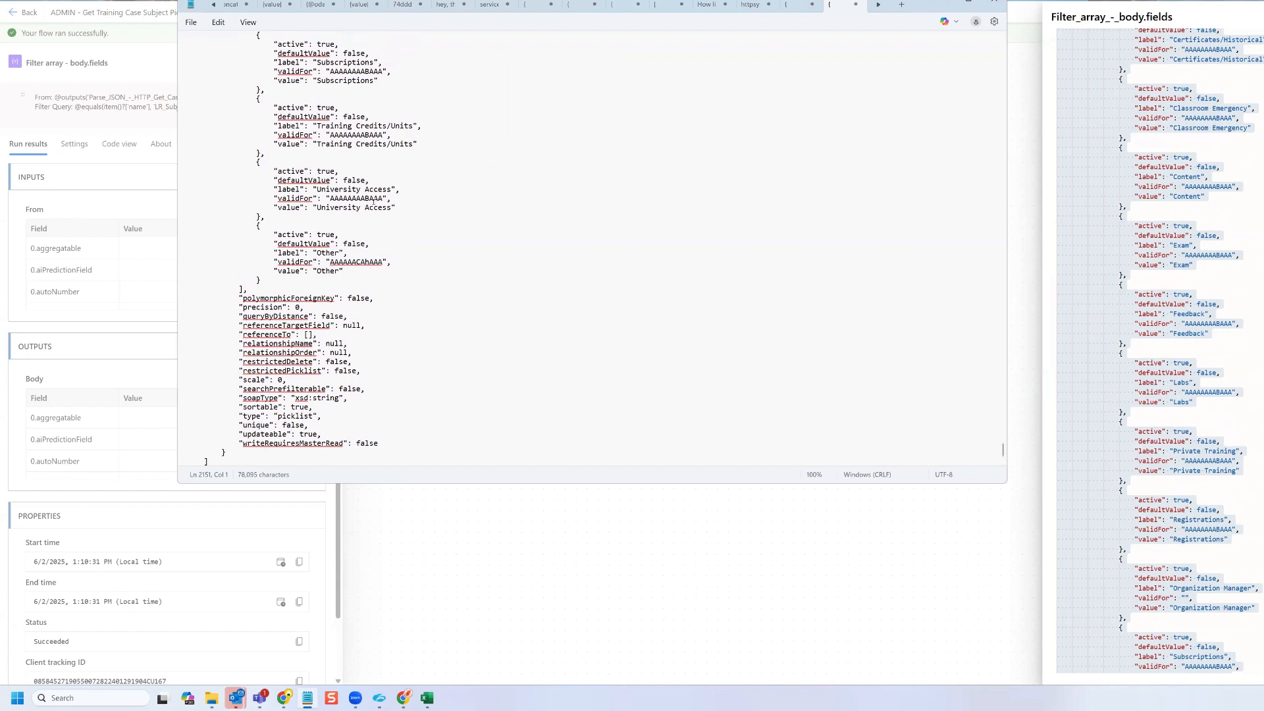
Step: Search the pasted Notepad text for the validFor value AAAAAAAABAAA and examine which picklist entries carry it
left_click_drag(385, 198, 331, 198)
key("ctrl+f")
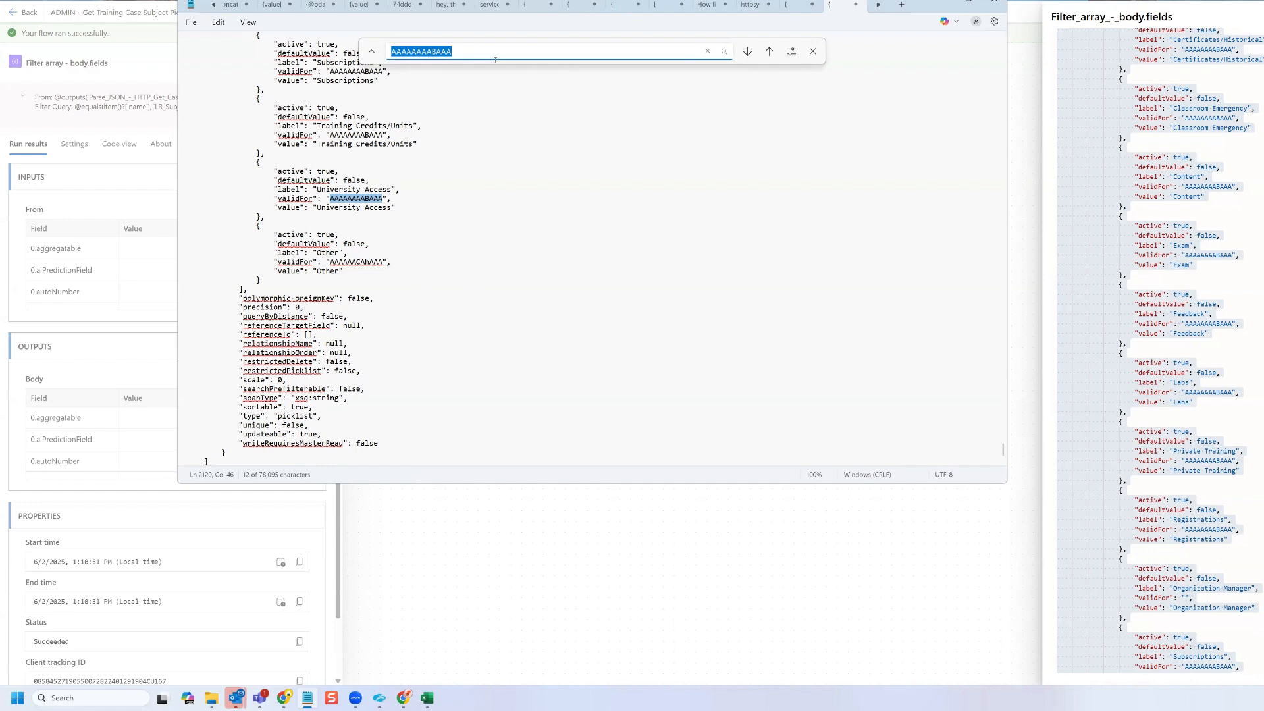
key("Return")
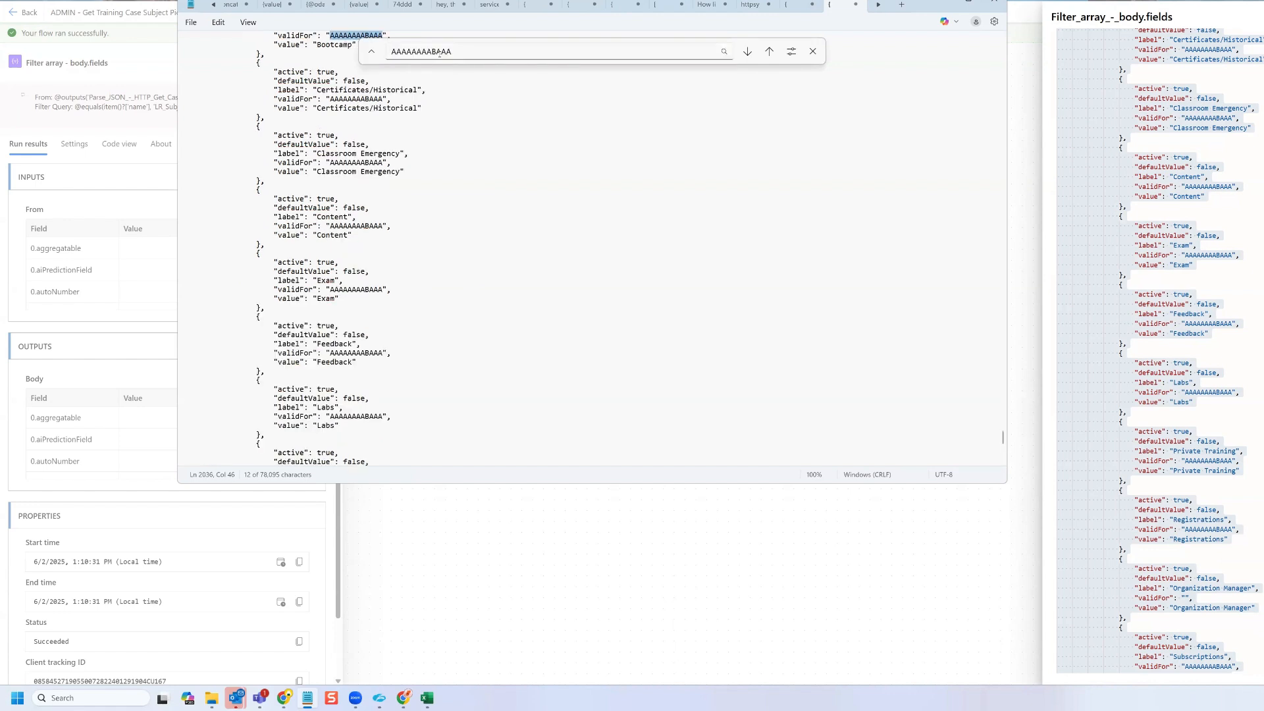
scroll(454, 211, "down", 1)
scroll(453, 209, "up", 4)
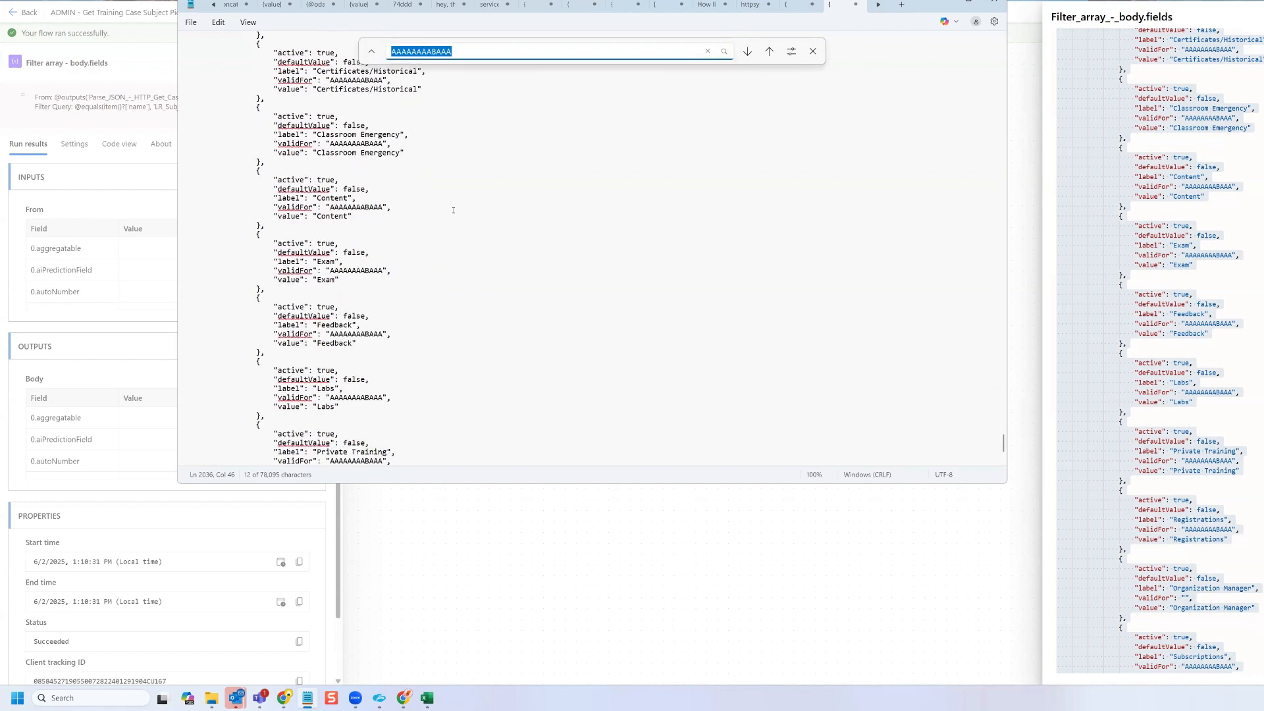
scroll(453, 210, "up", 3)
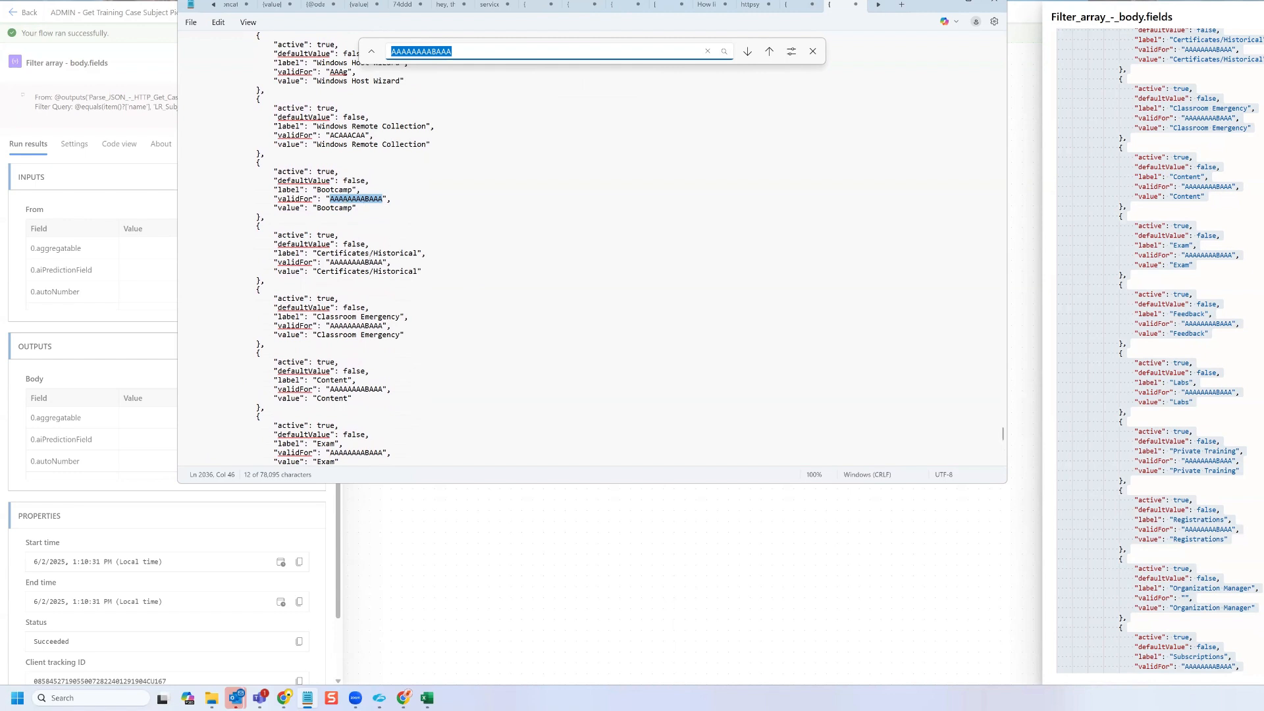
scroll(453, 250, "down", 7)
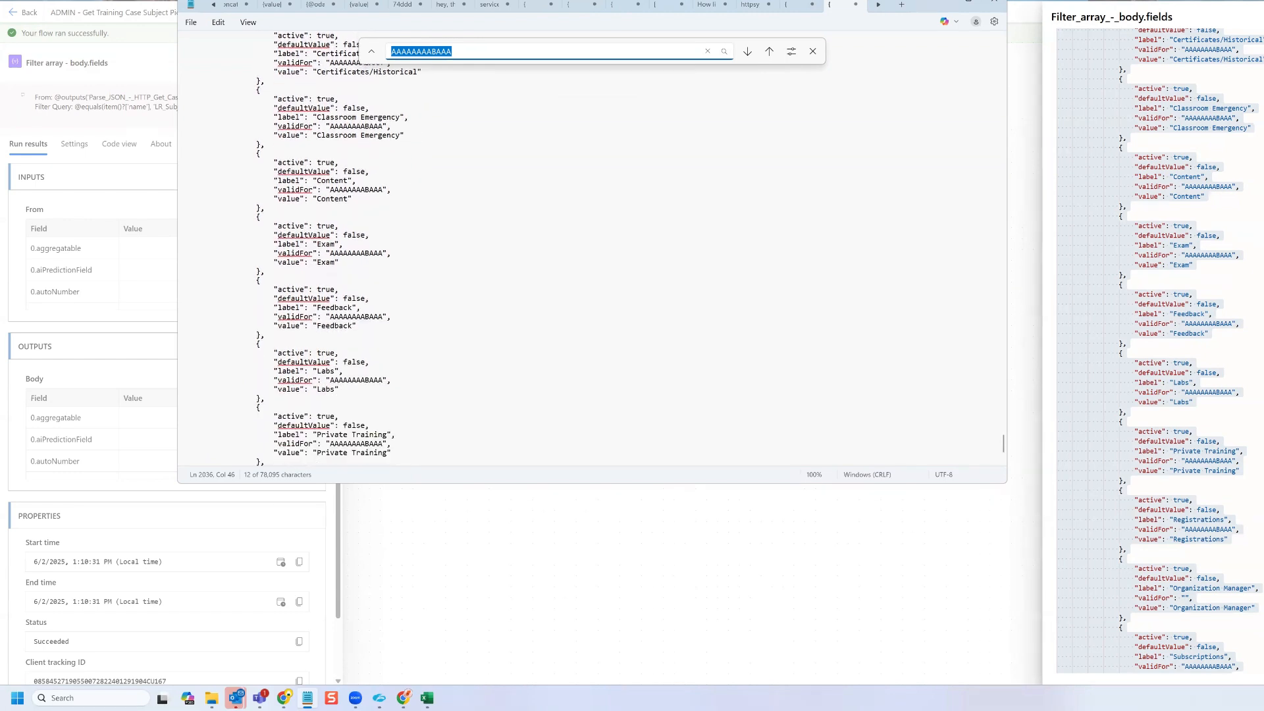
left_click(949, 2)
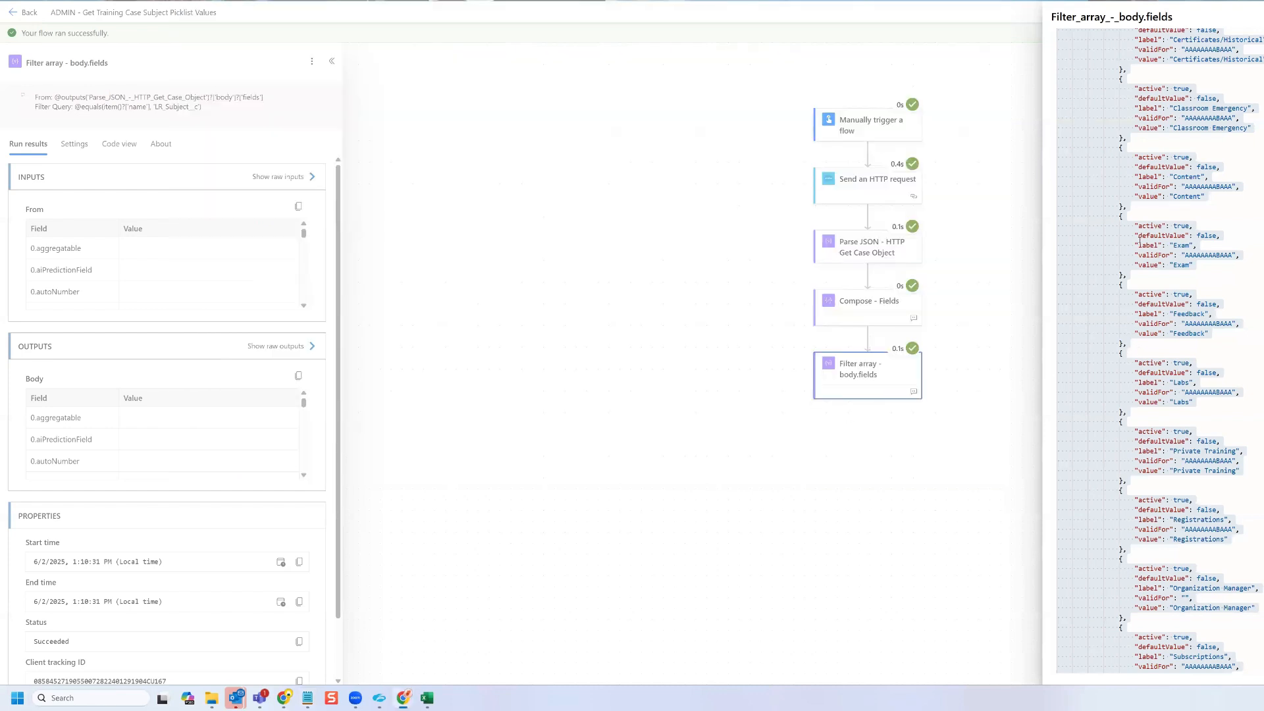
Step: Return to the Power Automate flow and add another Filter array action after Filter array - body.fields
left_click(1259, 17)
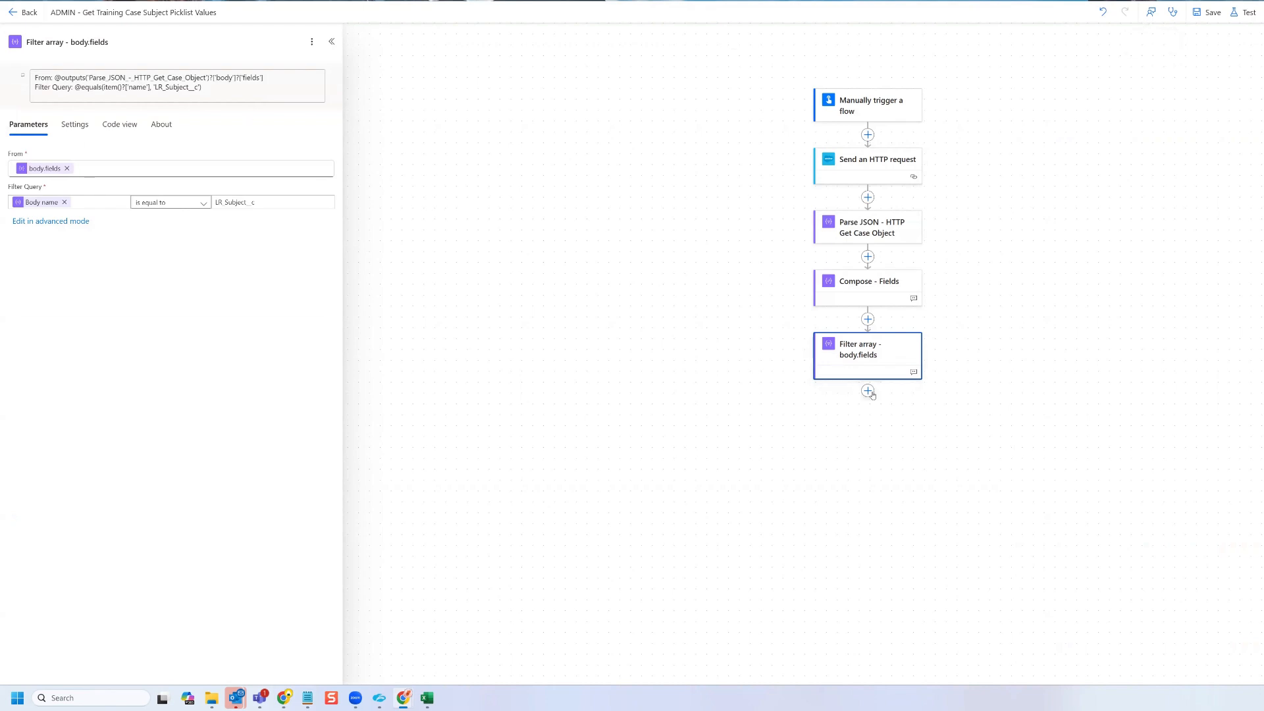
left_click(868, 390)
type("fi")
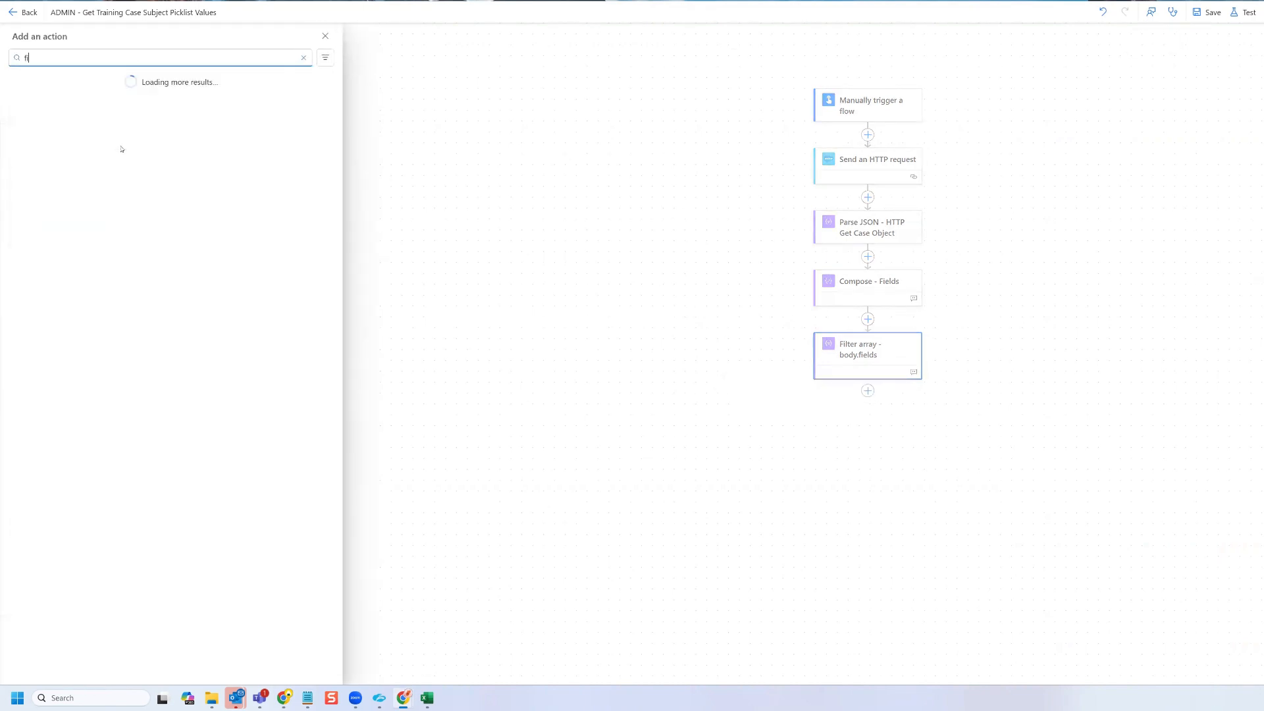
type("lter array")
left_click(68, 135)
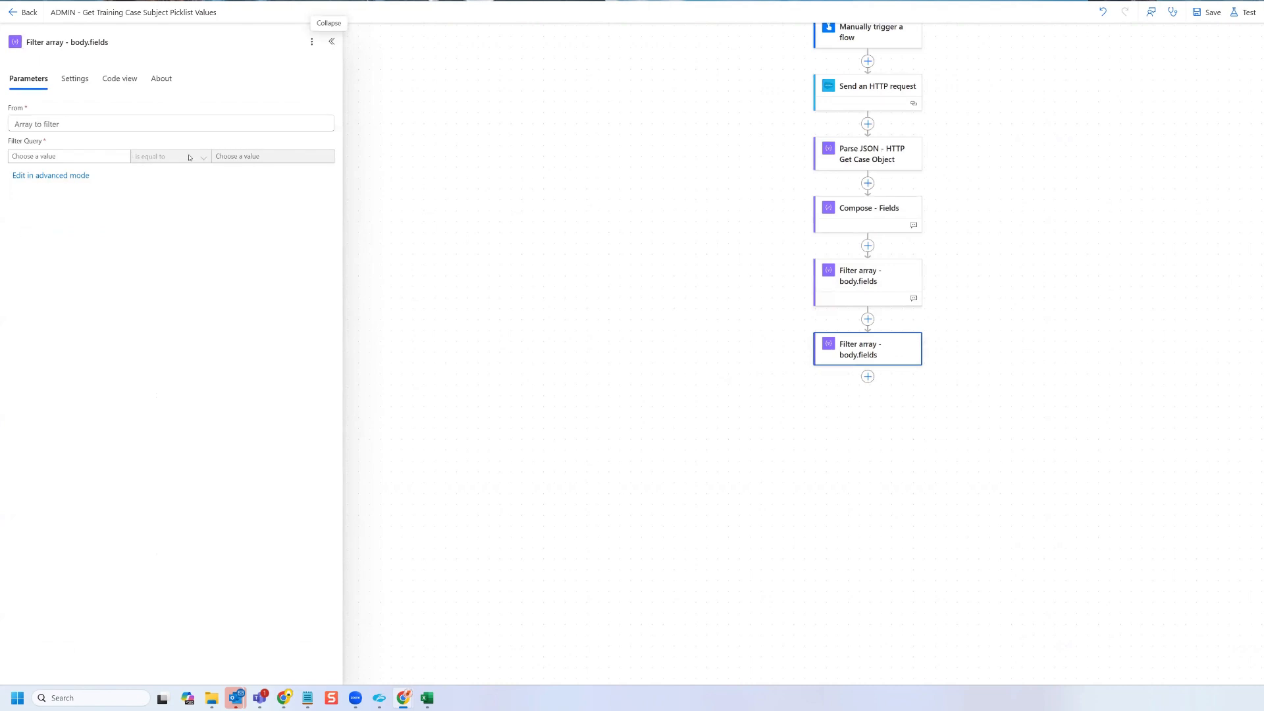
Step: Rename the new action as "Filter array - picklistValues"
left_click(122, 43)
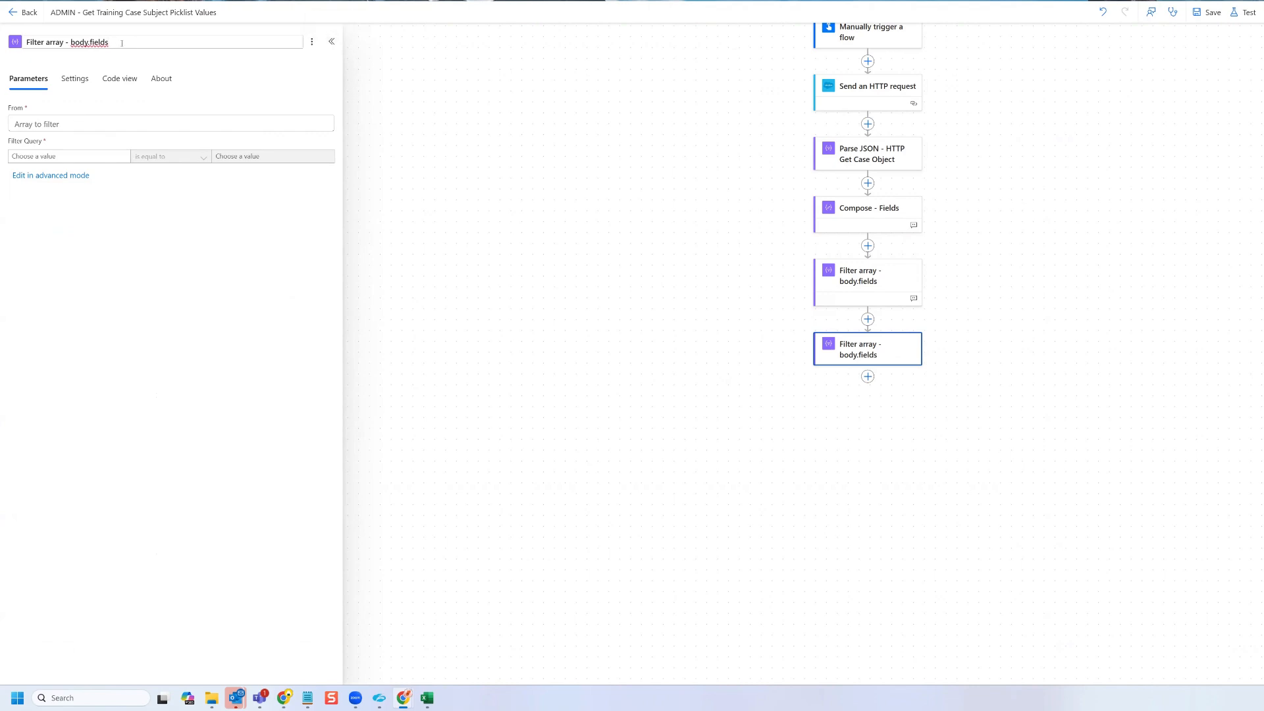
key("BackSpace")
key("BackSpace")
key("BackSpace")
key("BackSpace")
key("BackSpace")
key("BackSpace")
key("BackSpace")
key("BackSpace")
key("BackSpace")
key("BackSpace")
key("BackSpace")
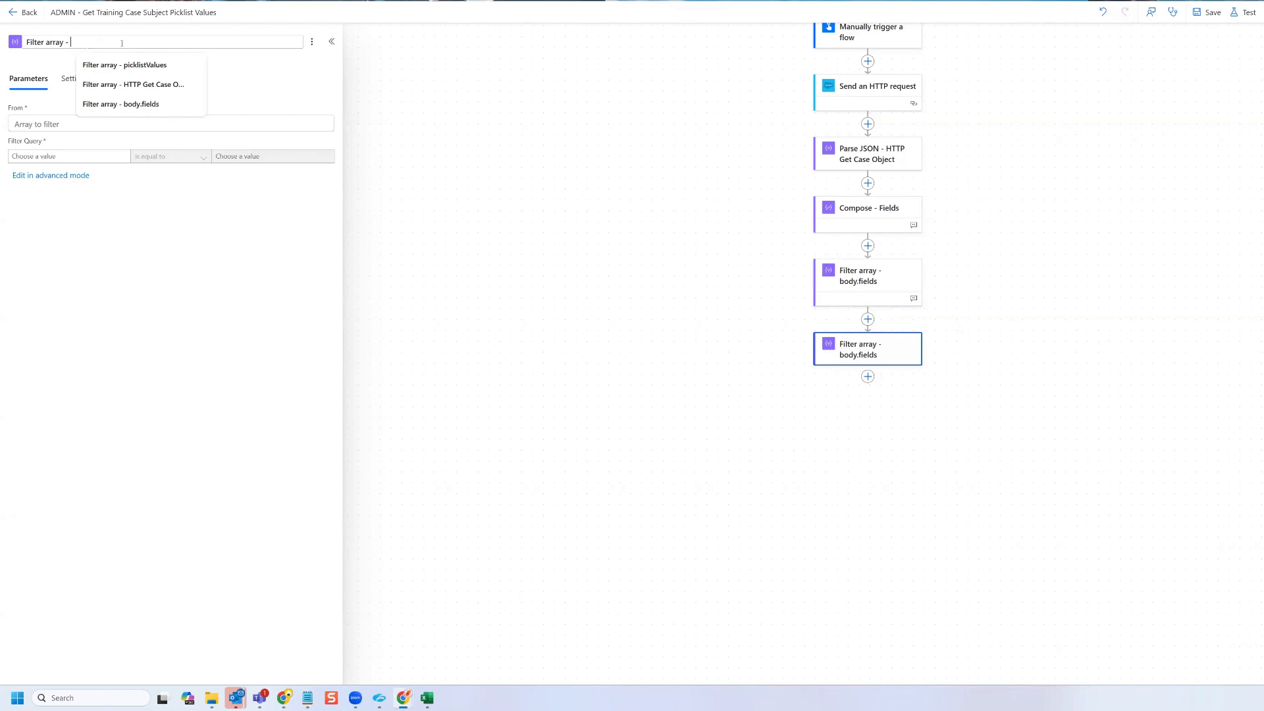
type("picklist")
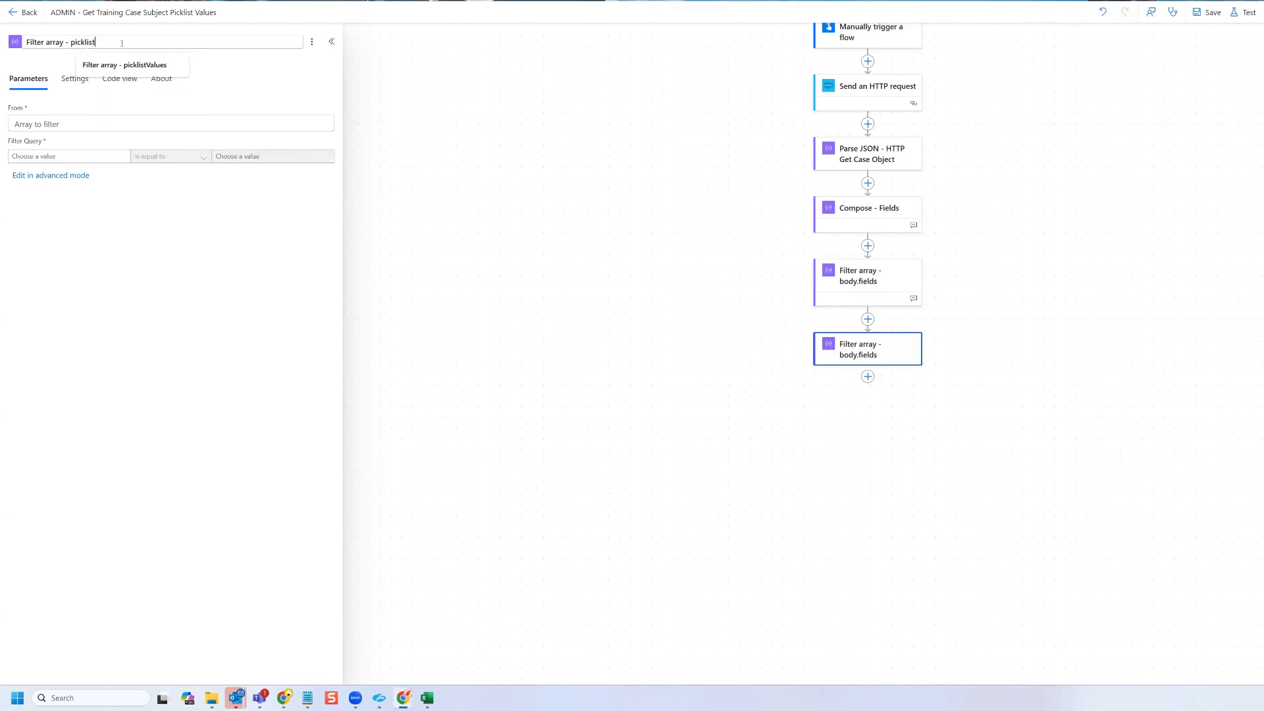
type("Values")
key("Return")
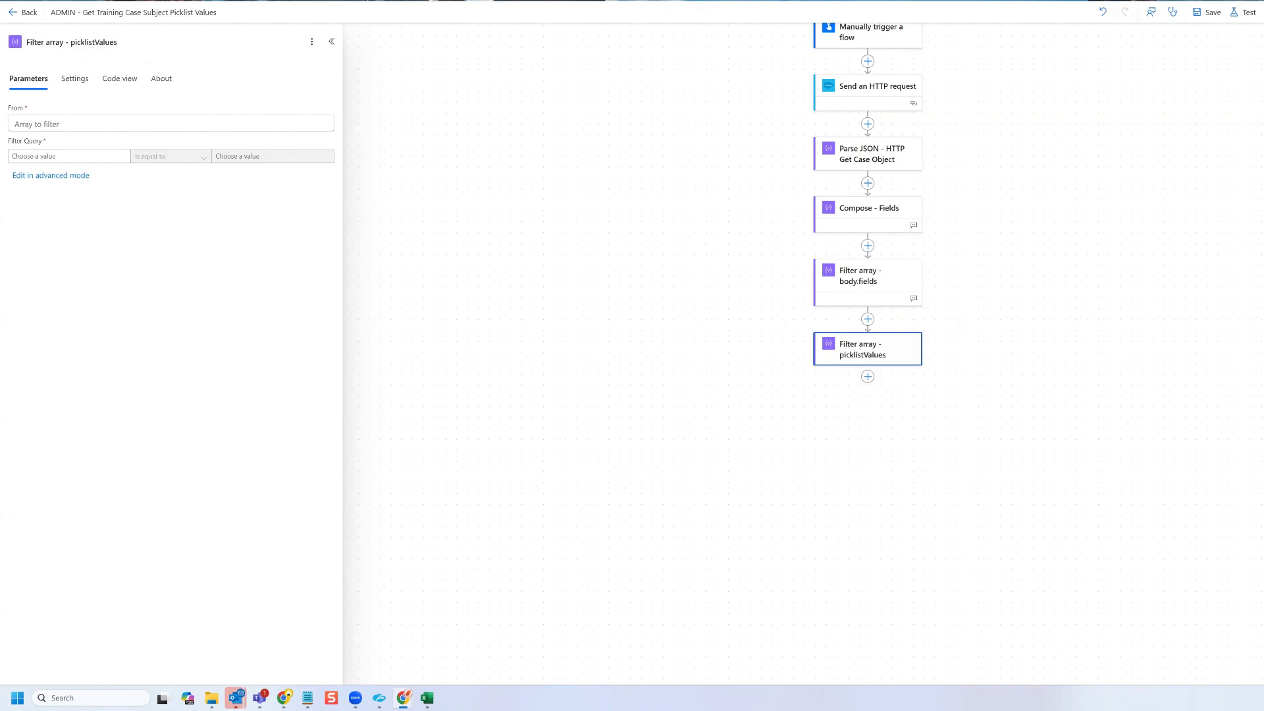
left_click(312, 42)
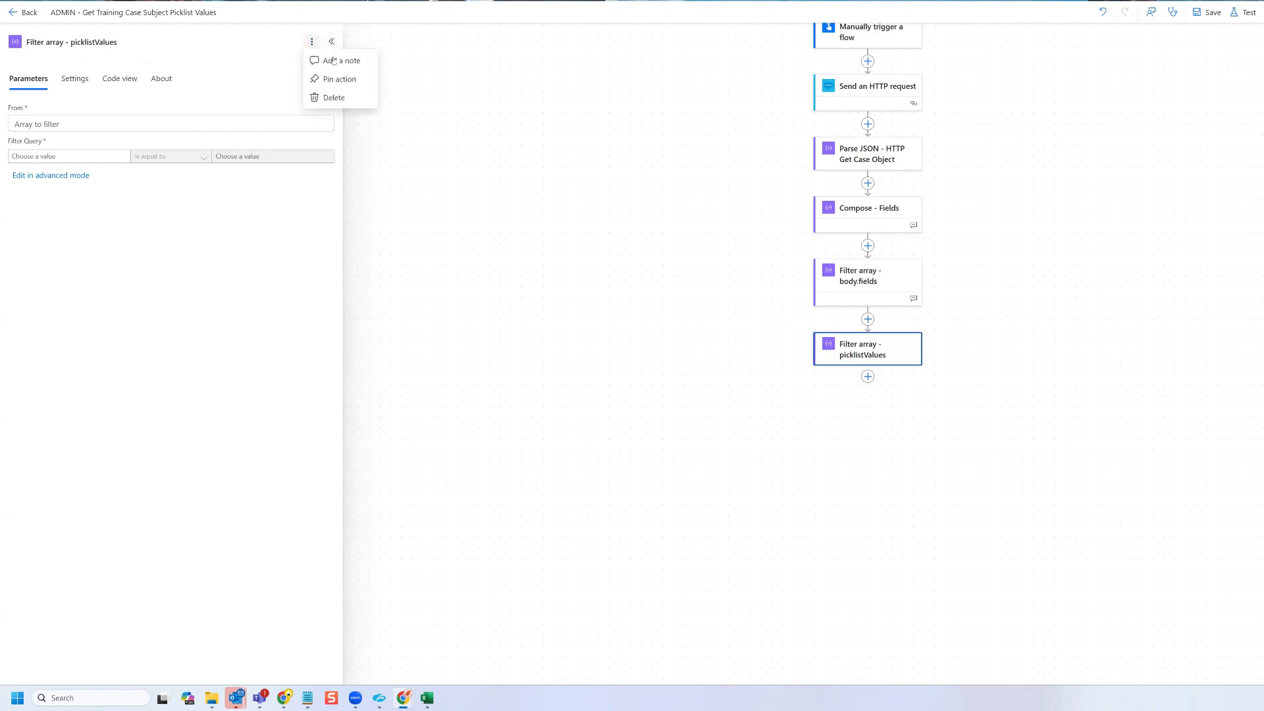
left_click(329, 57)
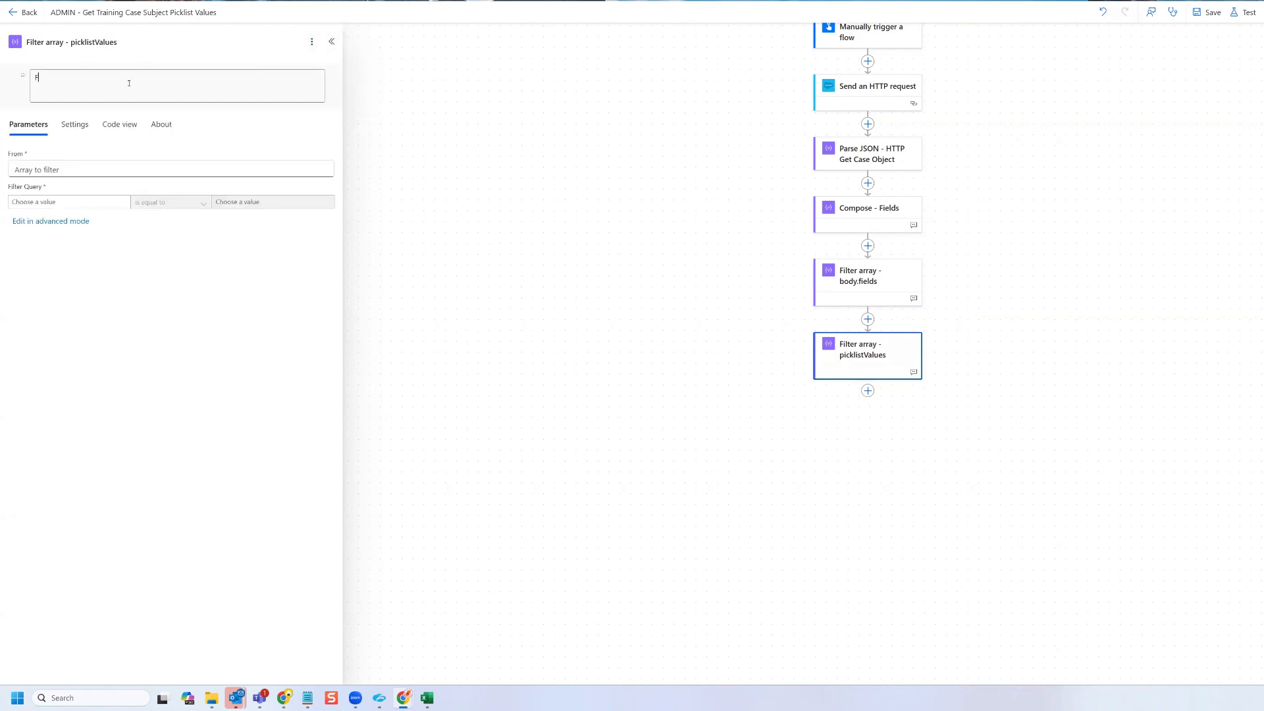
type("From:")
type("@first(body('Filter_array_-_body.fields'))?['picklistValues']")
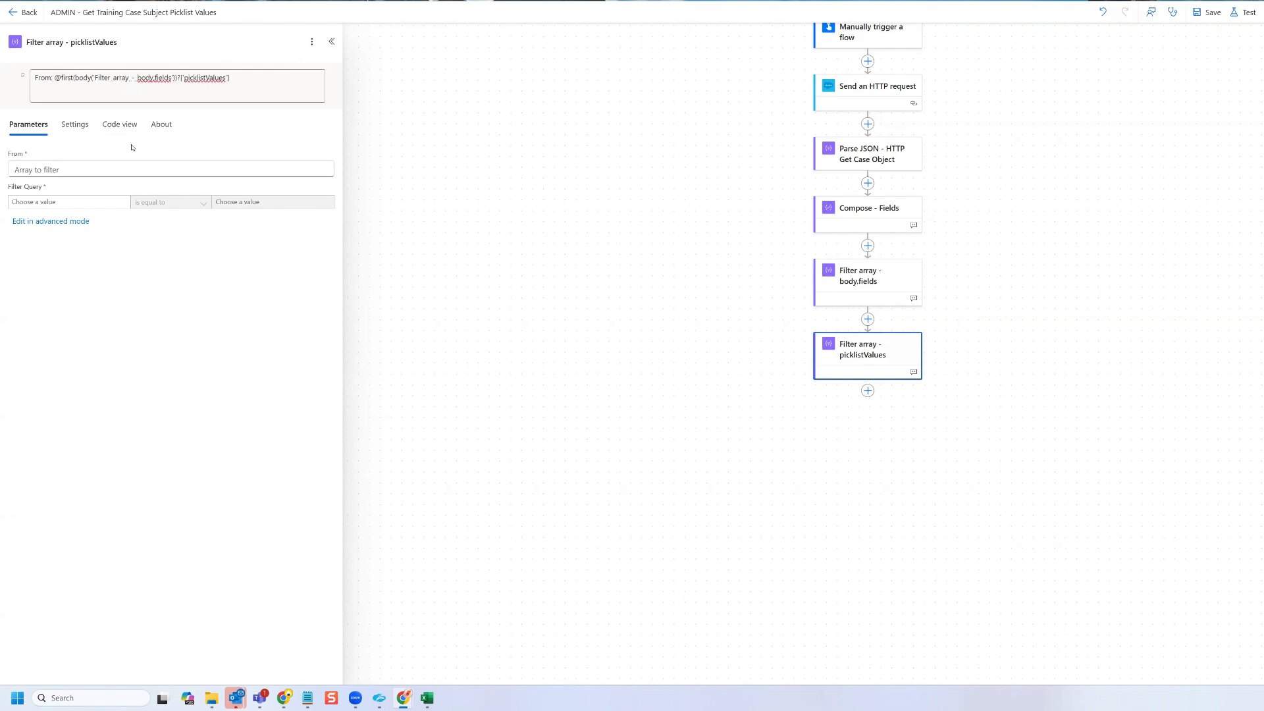
left_click(75, 169)
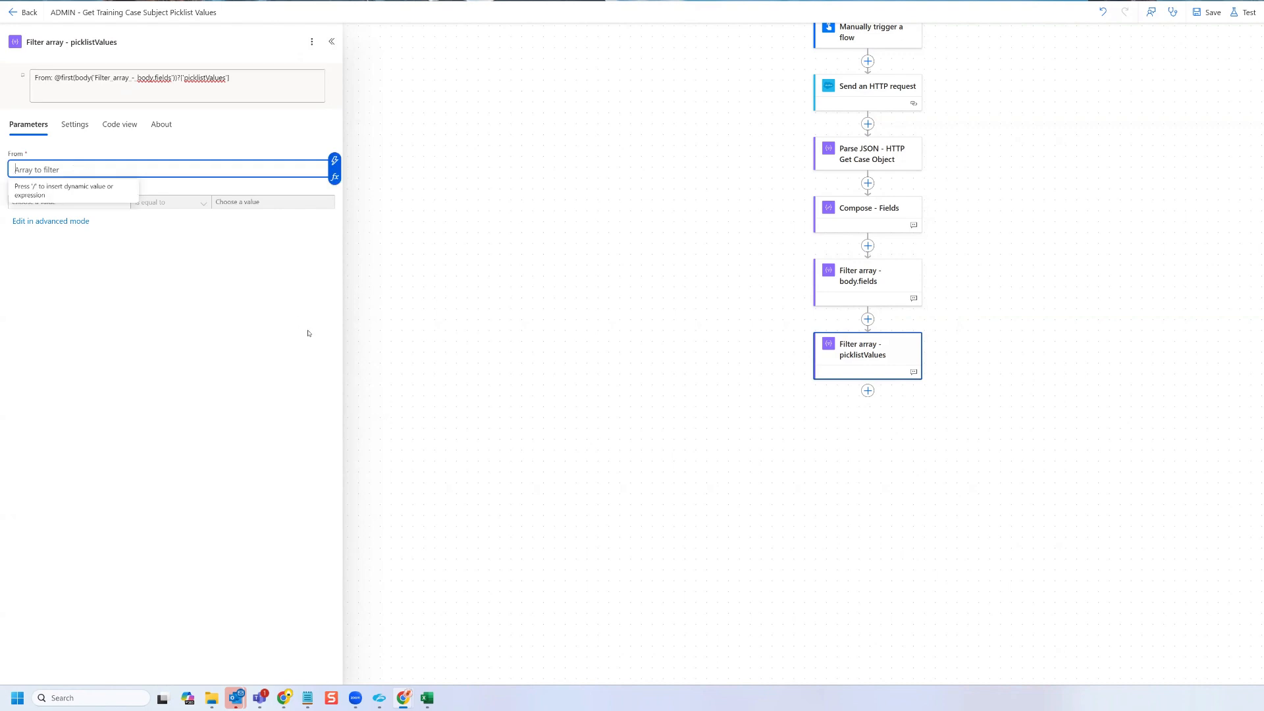
key("ctrl+v")
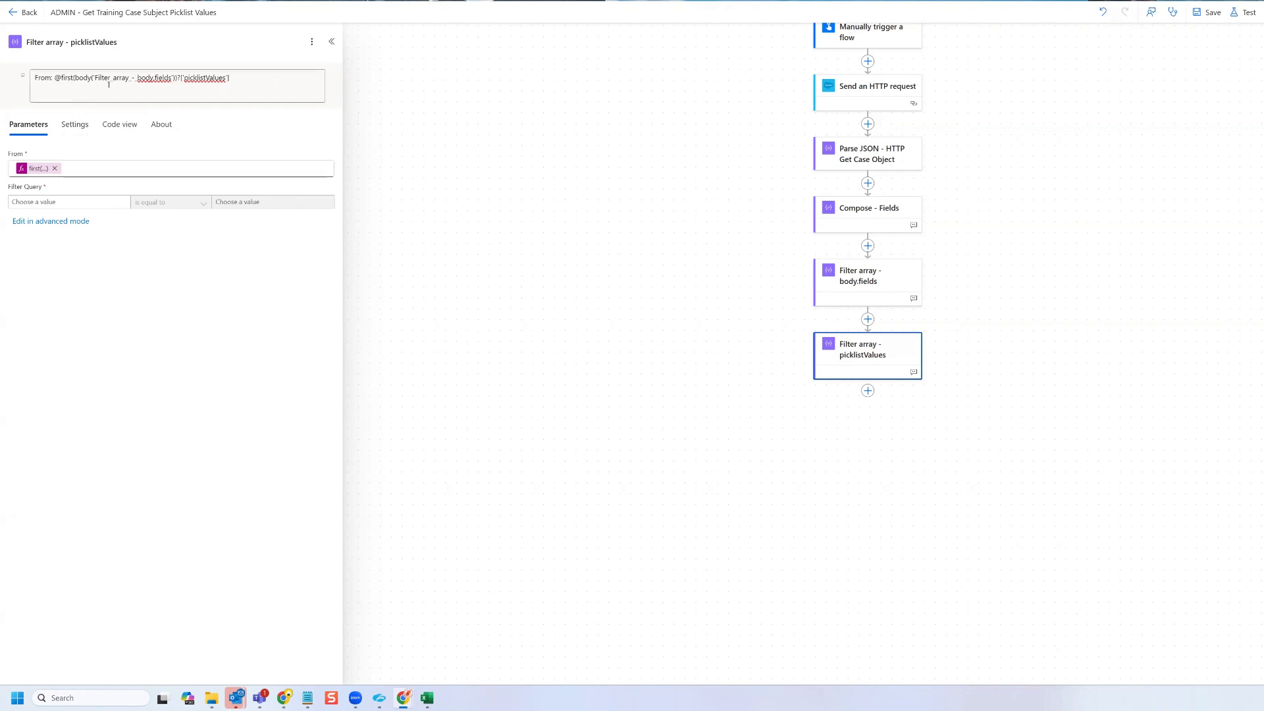
left_click(245, 79)
key("Return")
type("Filter")
type(" Quwe")
key("BackSpace")
type("ery:")
type("@equals(item()?['validFor'], 'AAAAAAAABAAA')")
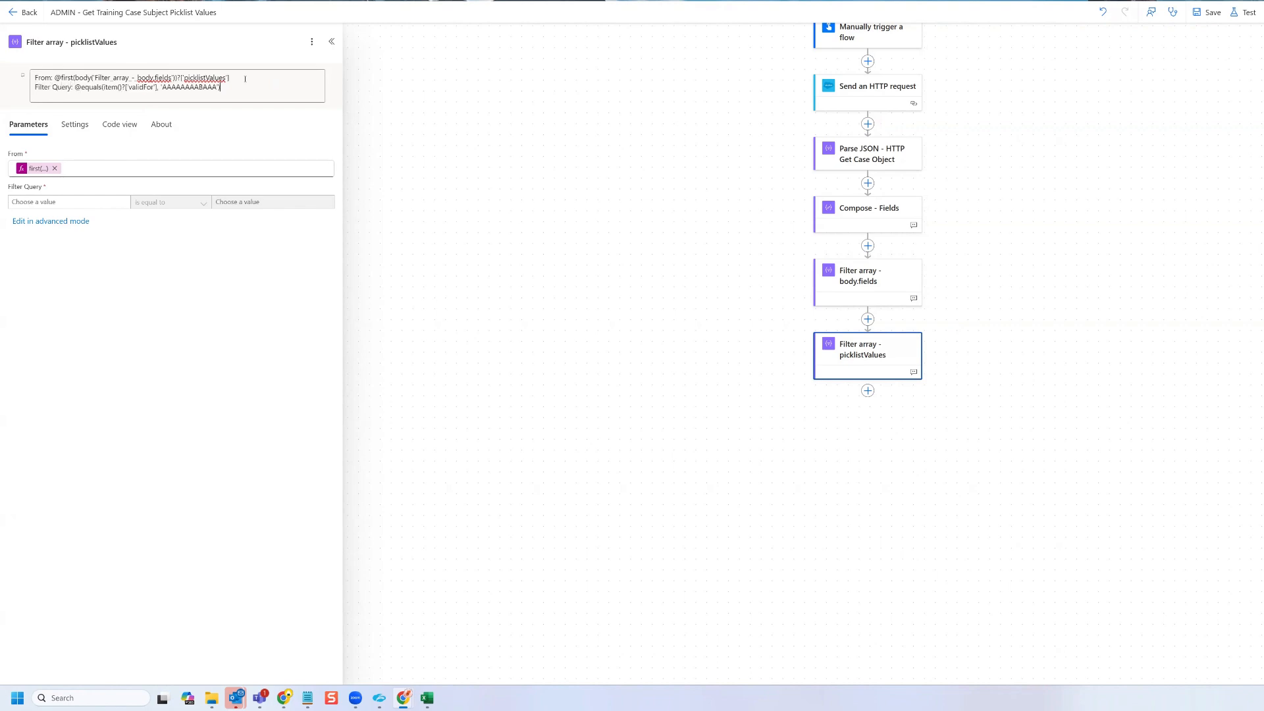
left_click(66, 221)
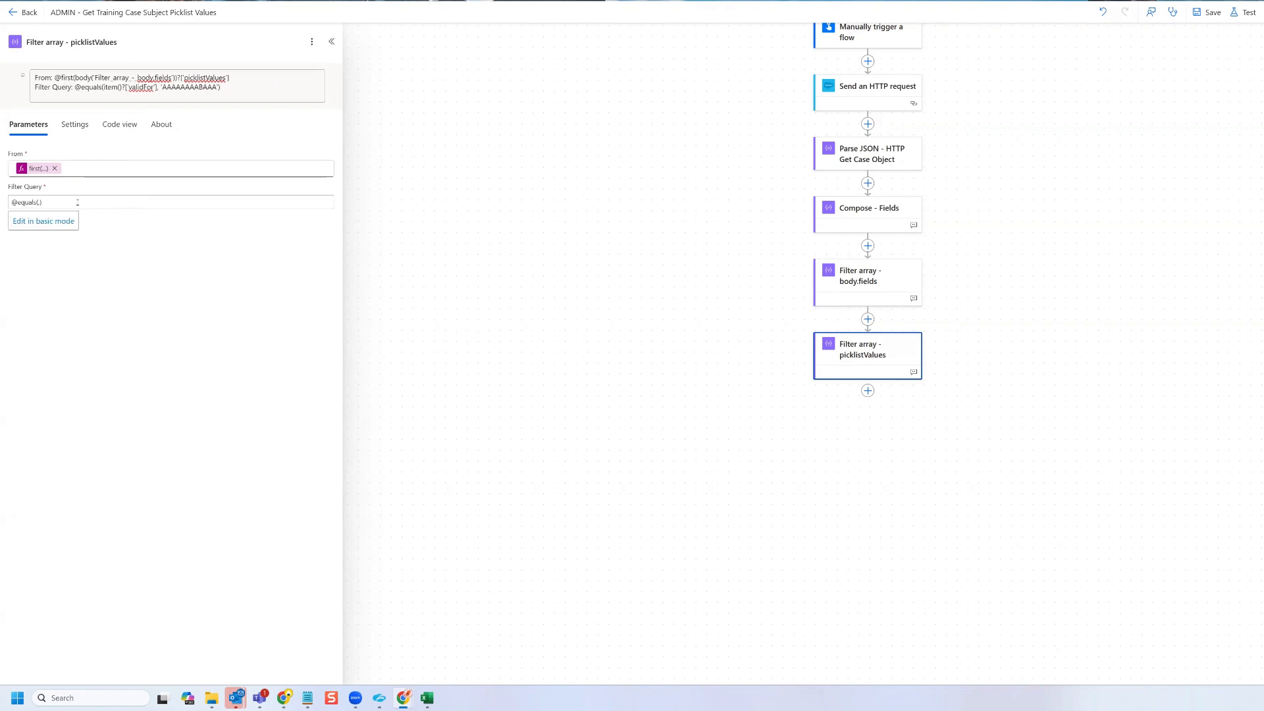
left_click(77, 202)
key("ctrl+a")
key("ctrl+v")
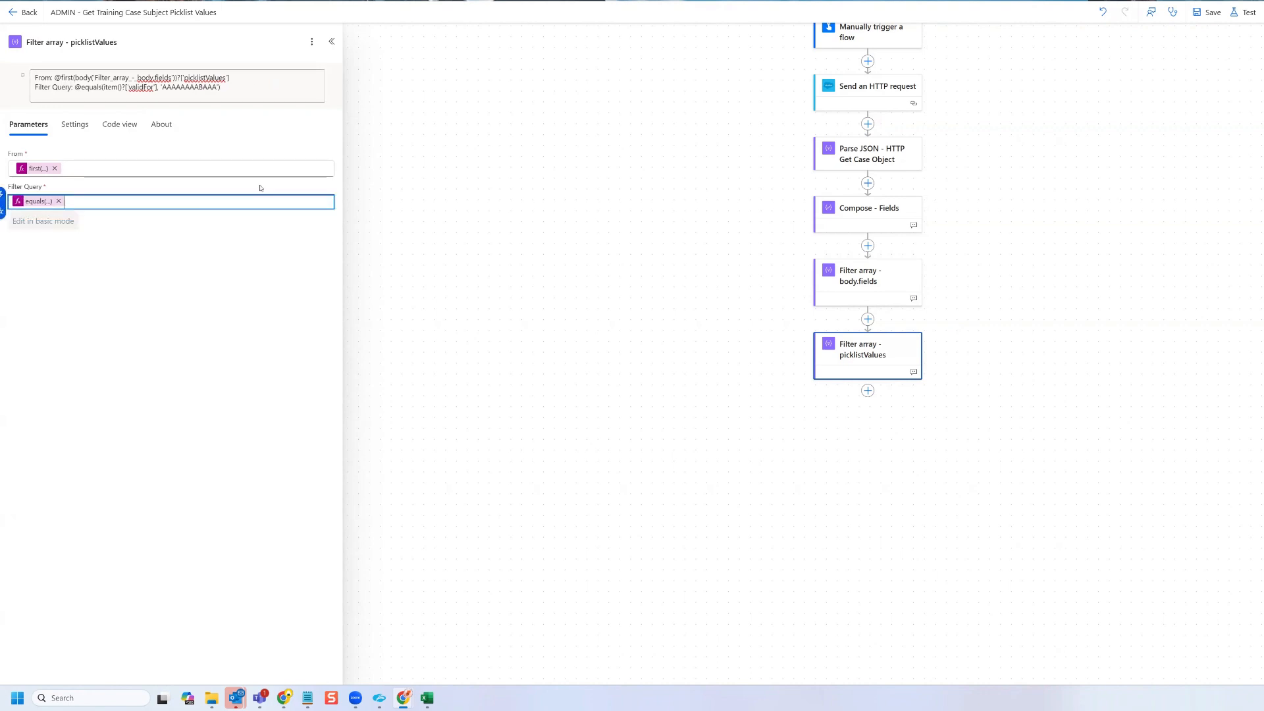
left_click(1208, 12)
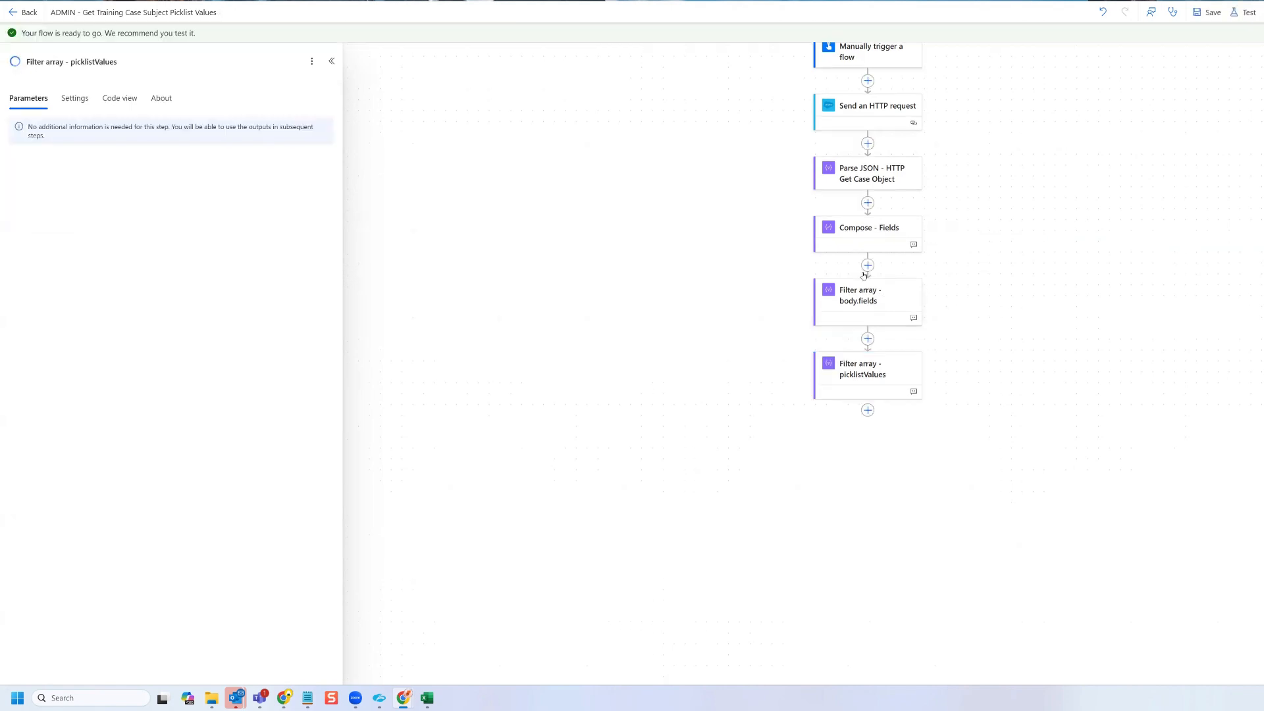
Step: Compare the From and Filter Query settings of Filter array - body.fields and Filter array - picklistValues
left_click(864, 302)
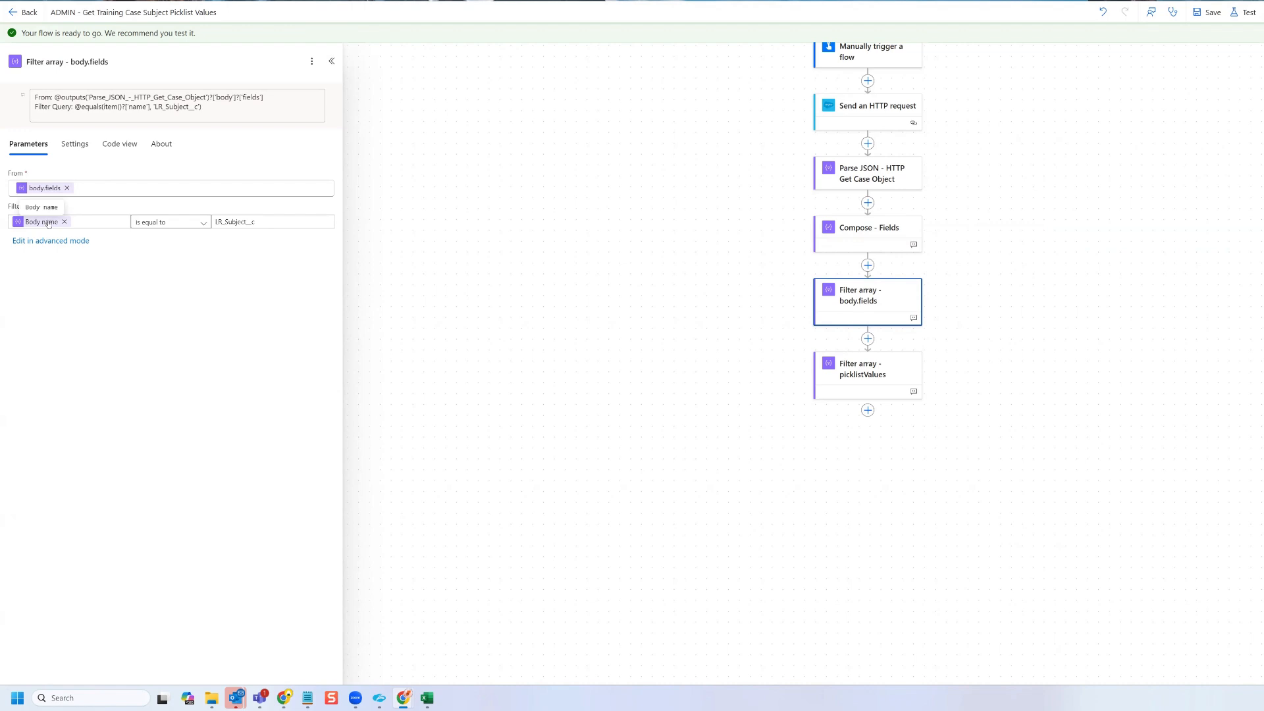
left_click(859, 367)
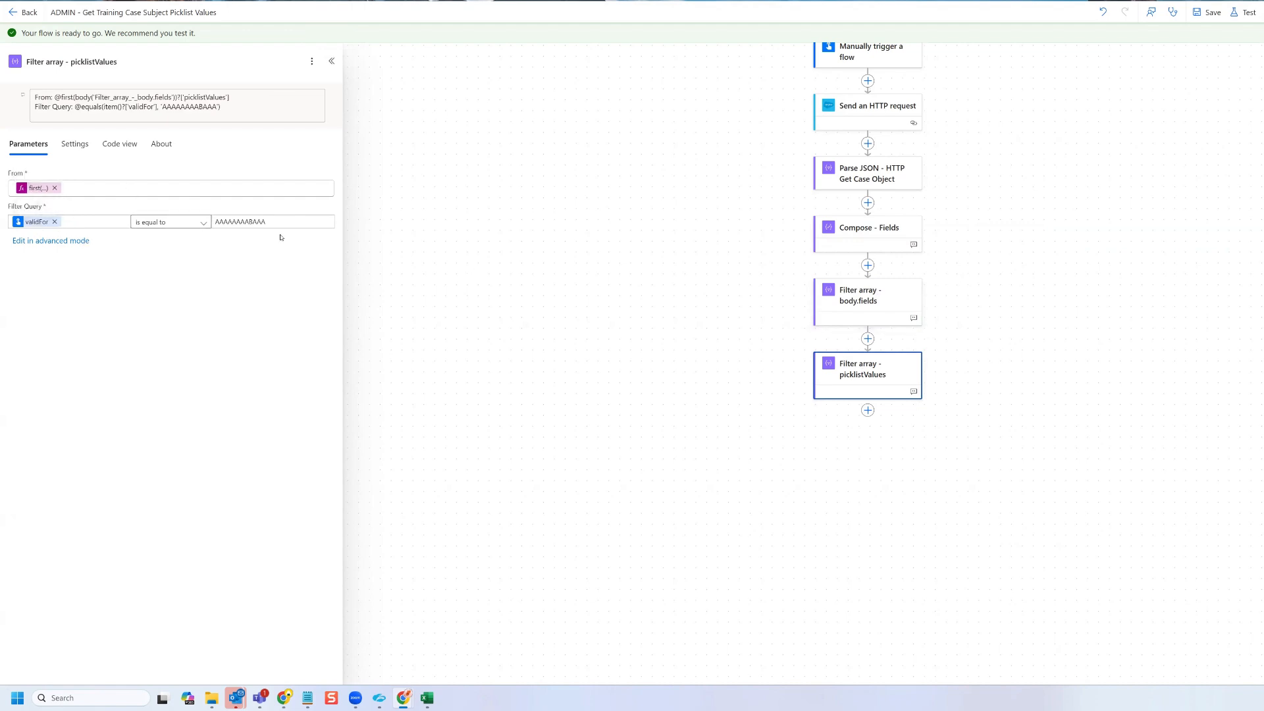
left_click(902, 302)
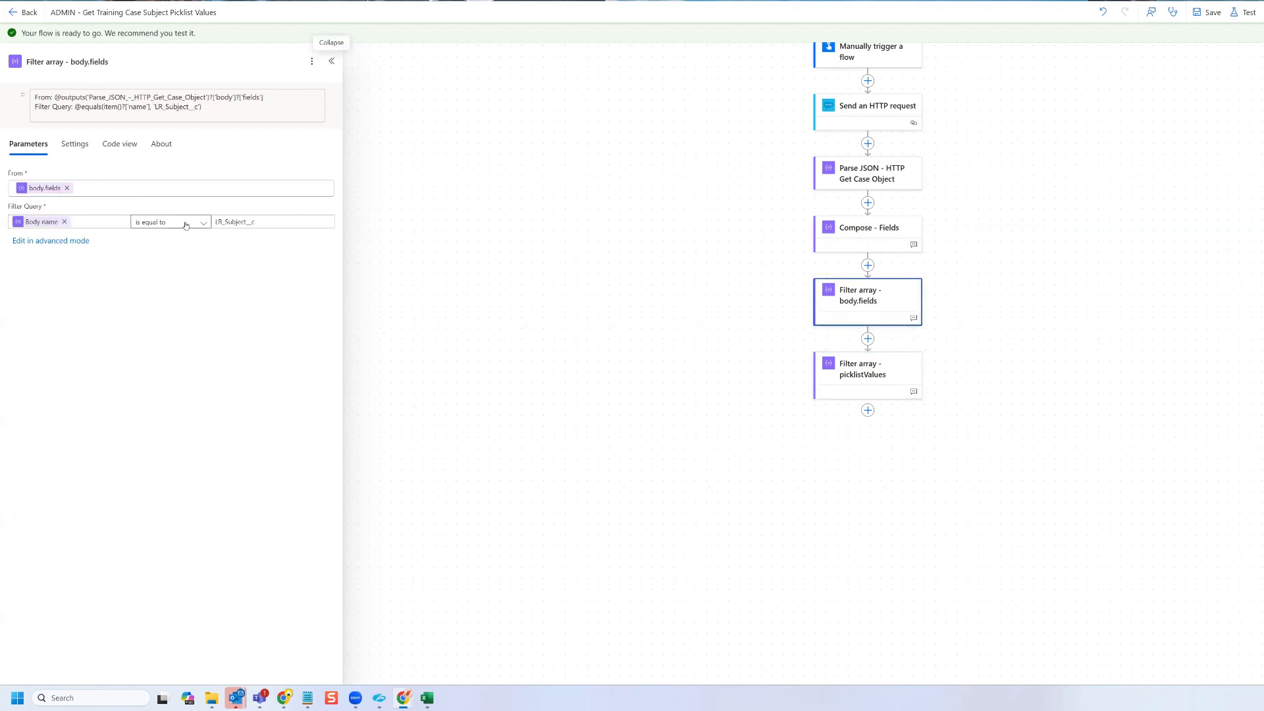
left_click(881, 368)
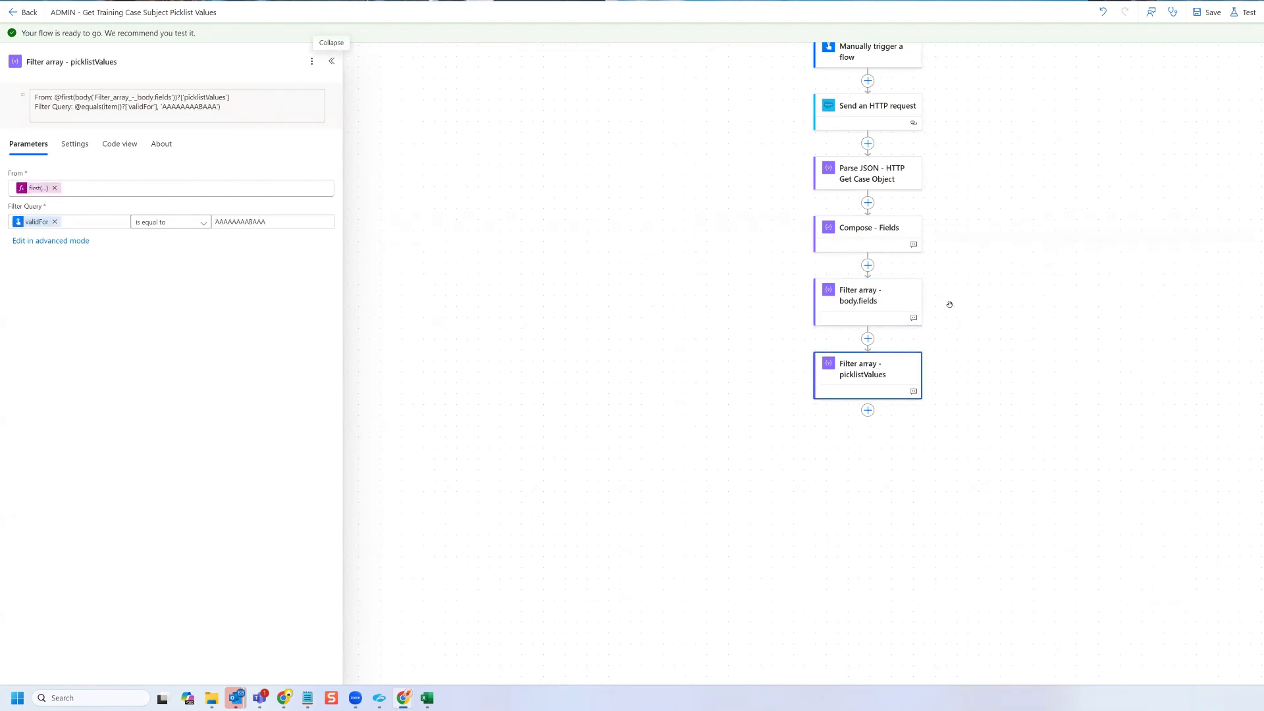
Step: Run a manual test of the flow and open its run results
scroll(950, 302, "down", 2)
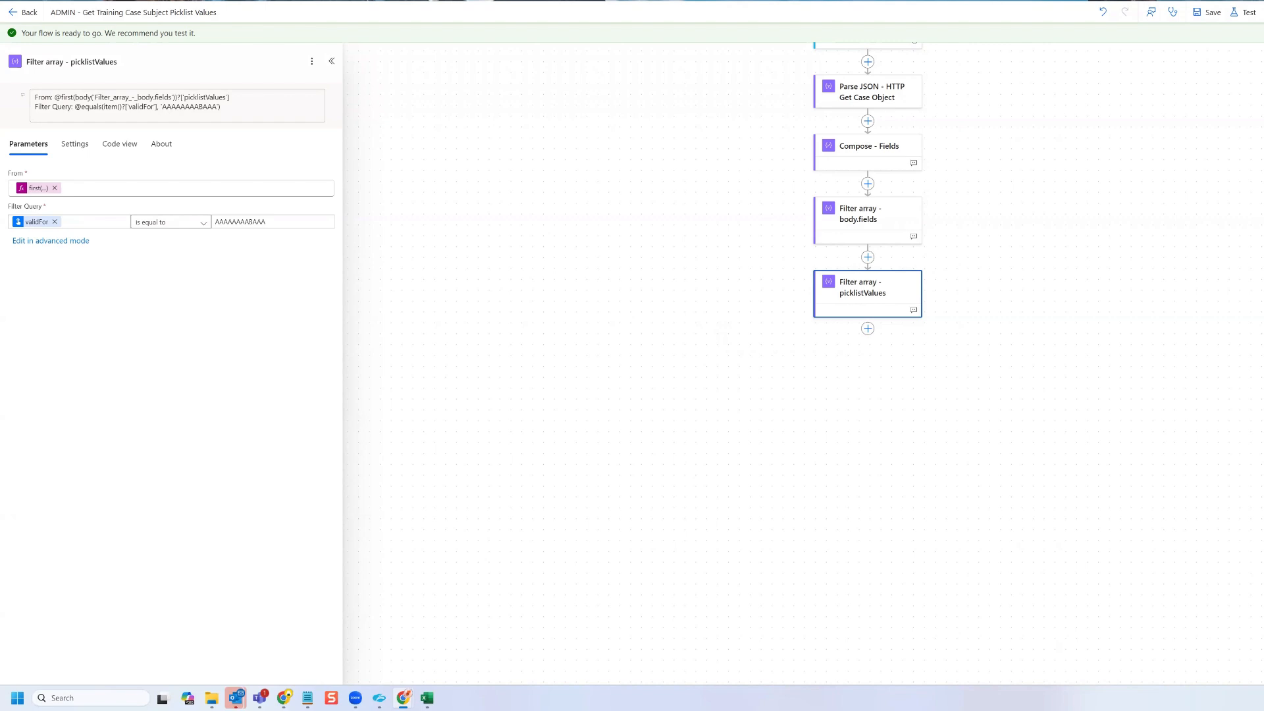
left_click(1248, 14)
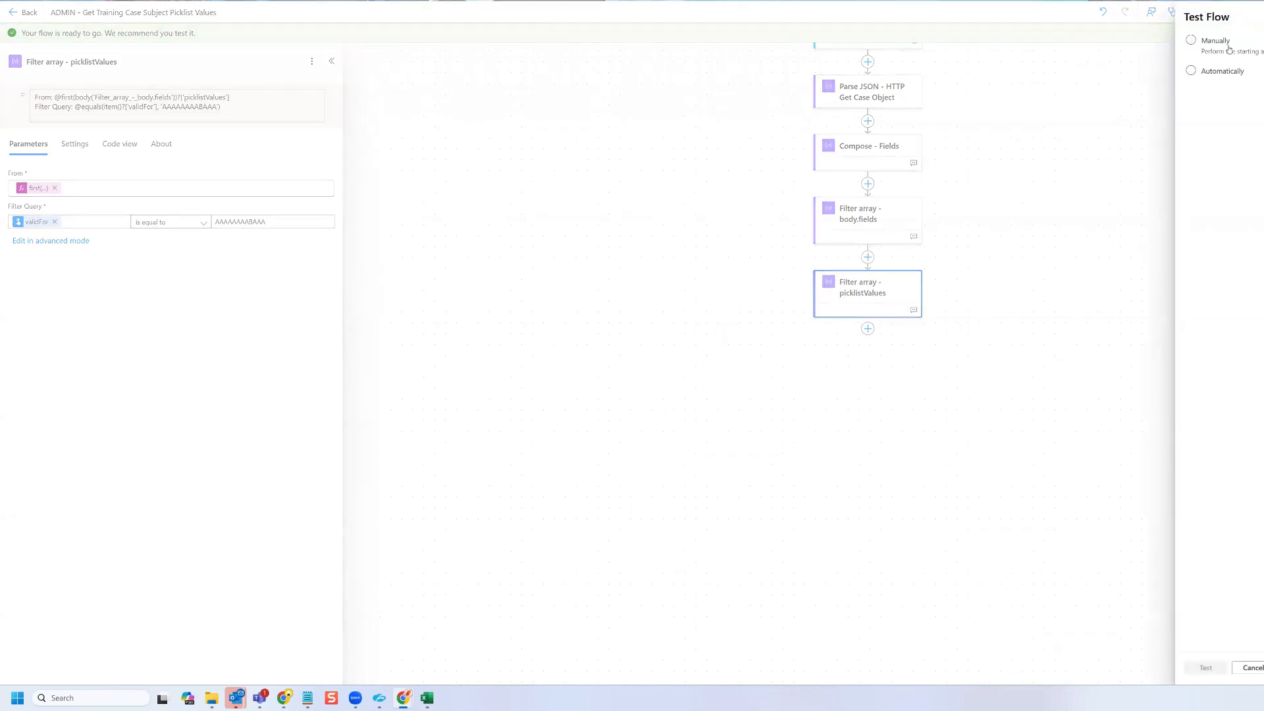
left_click(1215, 41)
left_click(1218, 669)
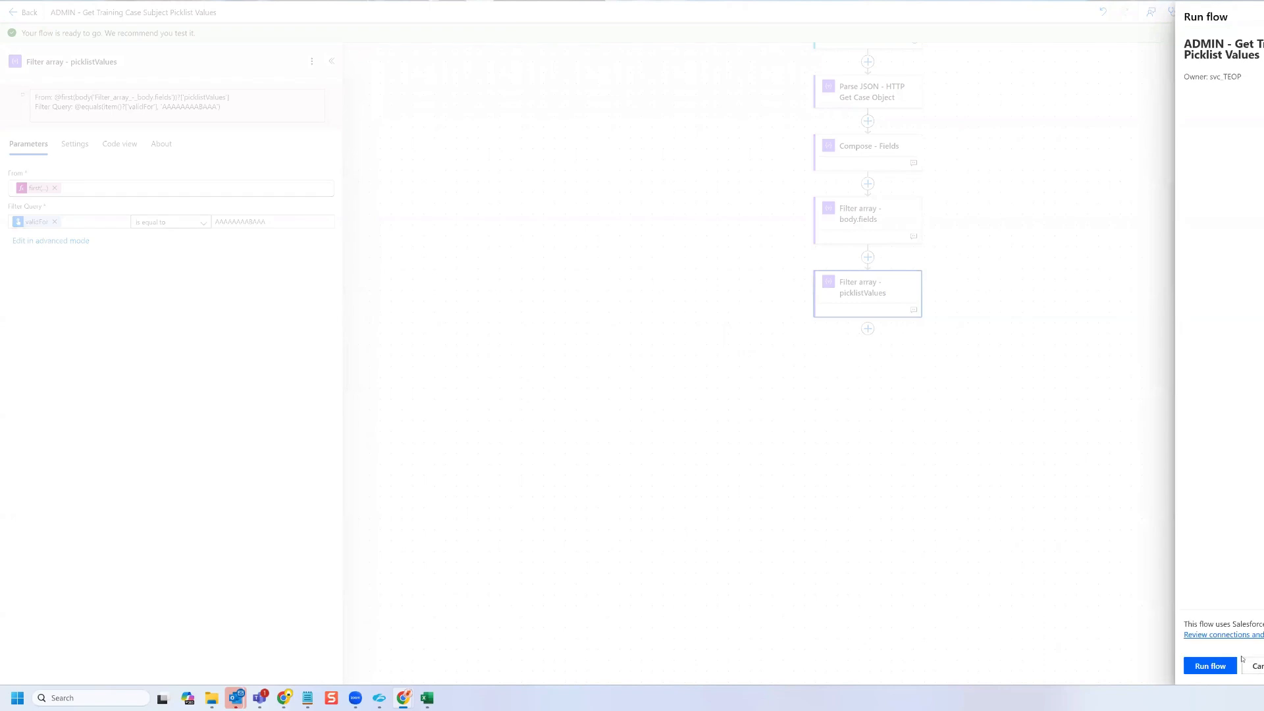
left_click(1210, 666)
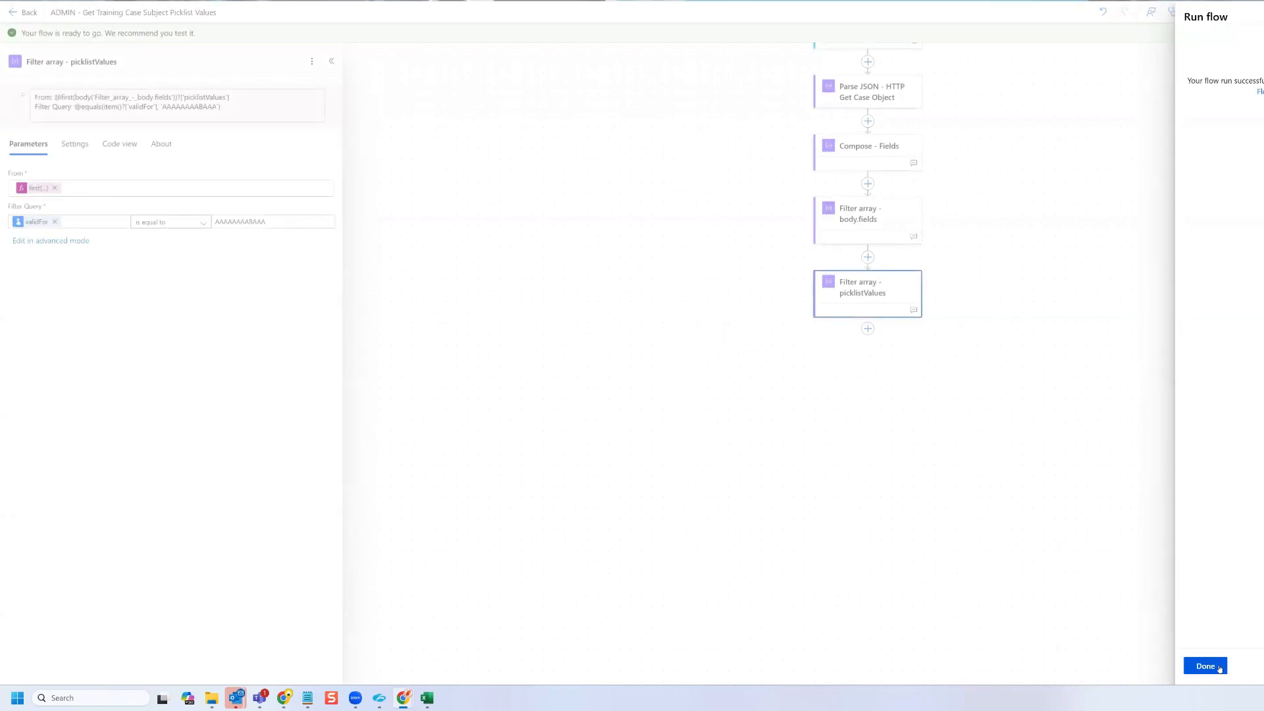
left_click(1217, 666)
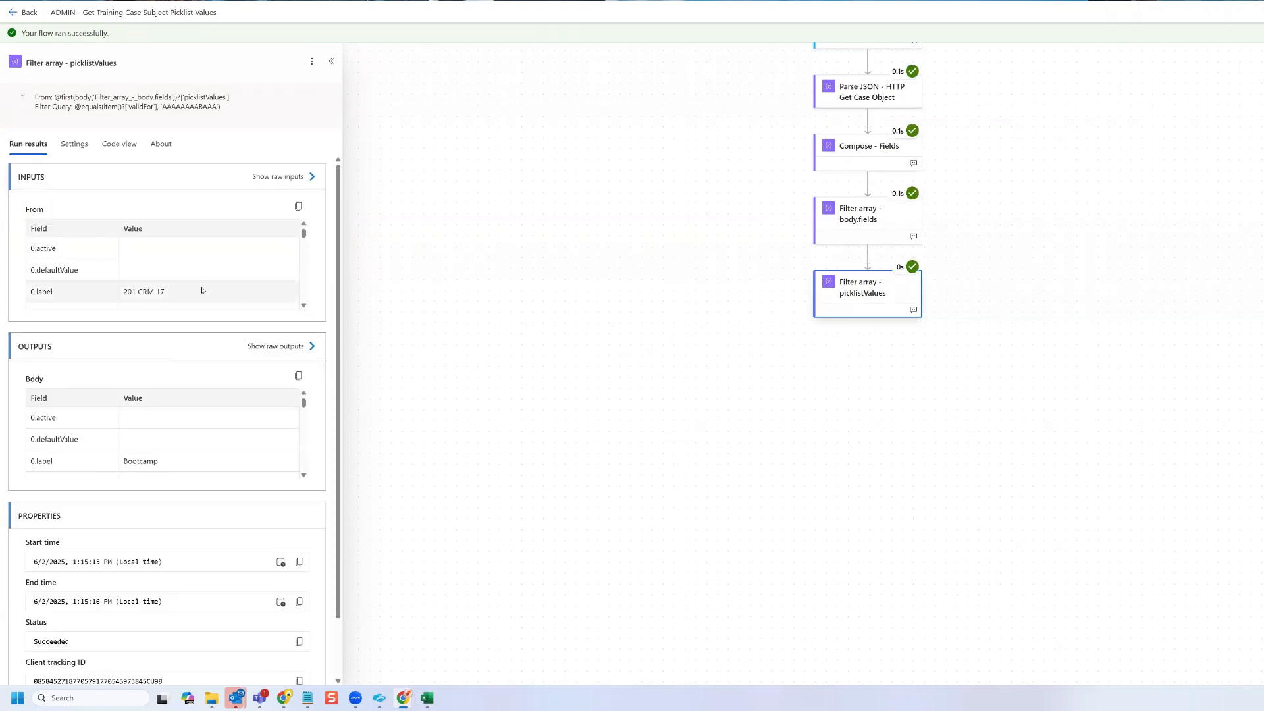
Step: Examine the raw outputs of Filter array - picklistValues, including the Bootcamp entry's properties
left_click(279, 347)
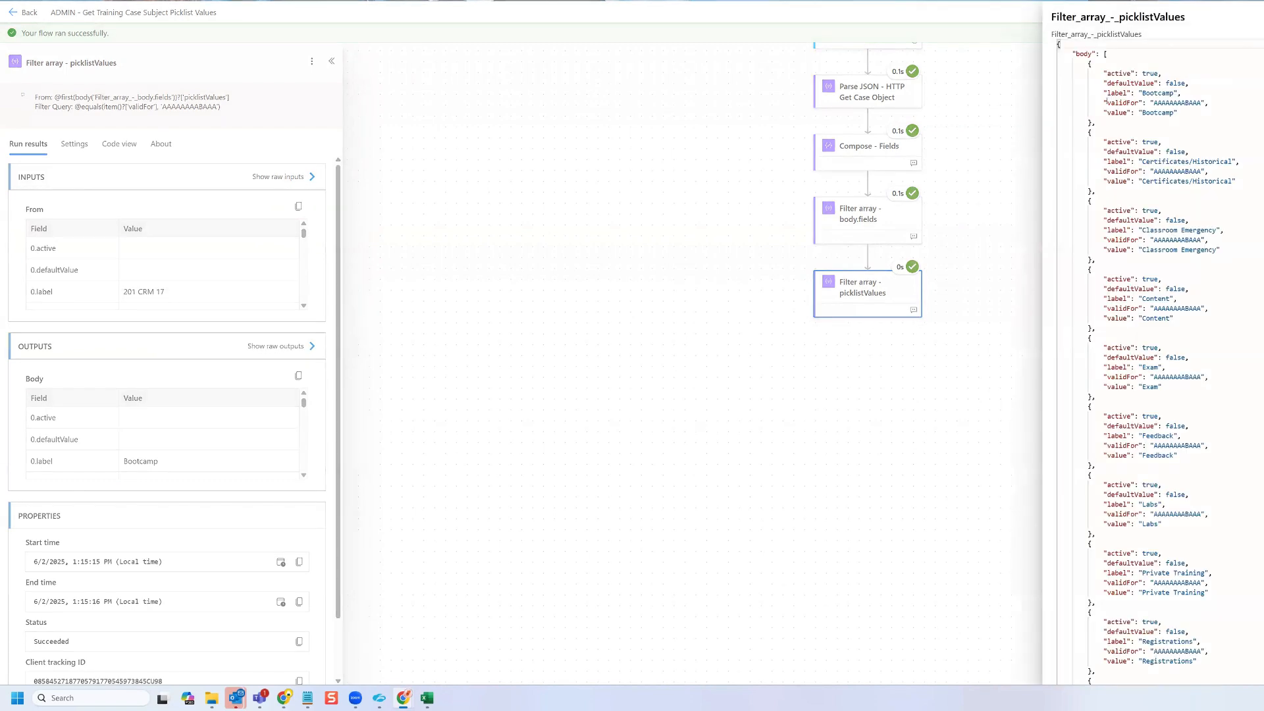
scroll(1189, 222, "down", 4)
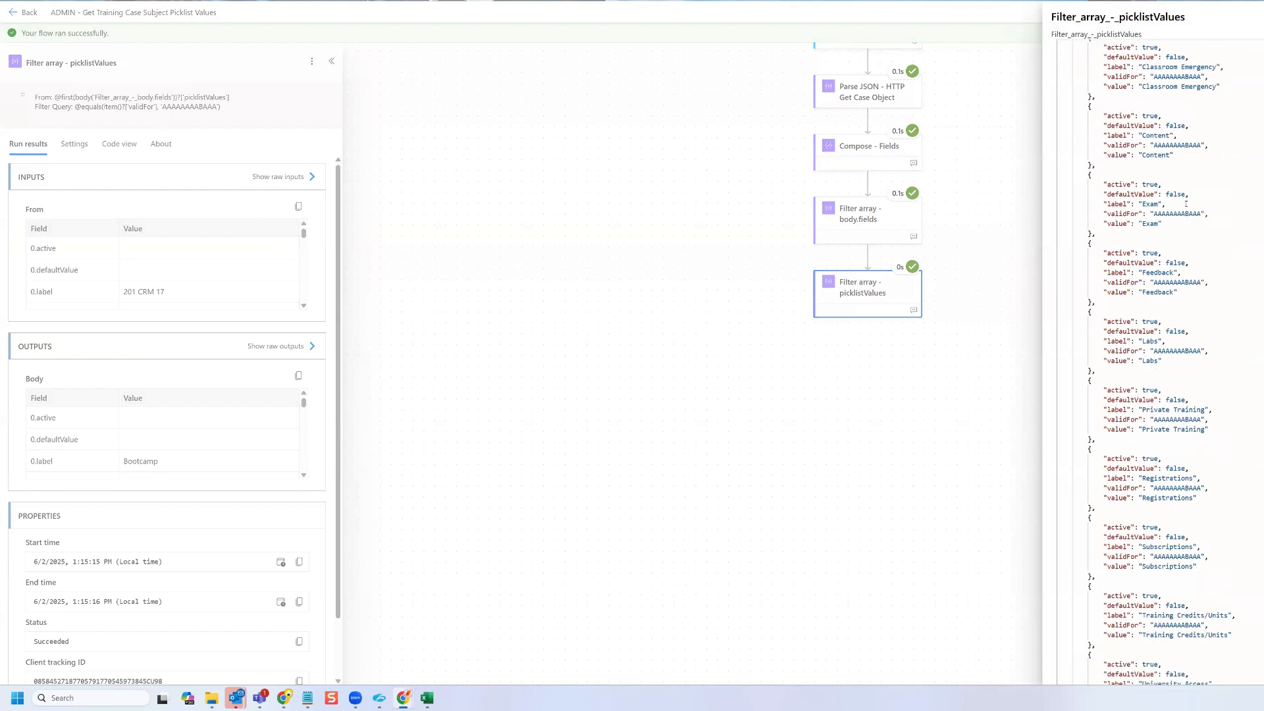
scroll(1189, 223, "up", 4)
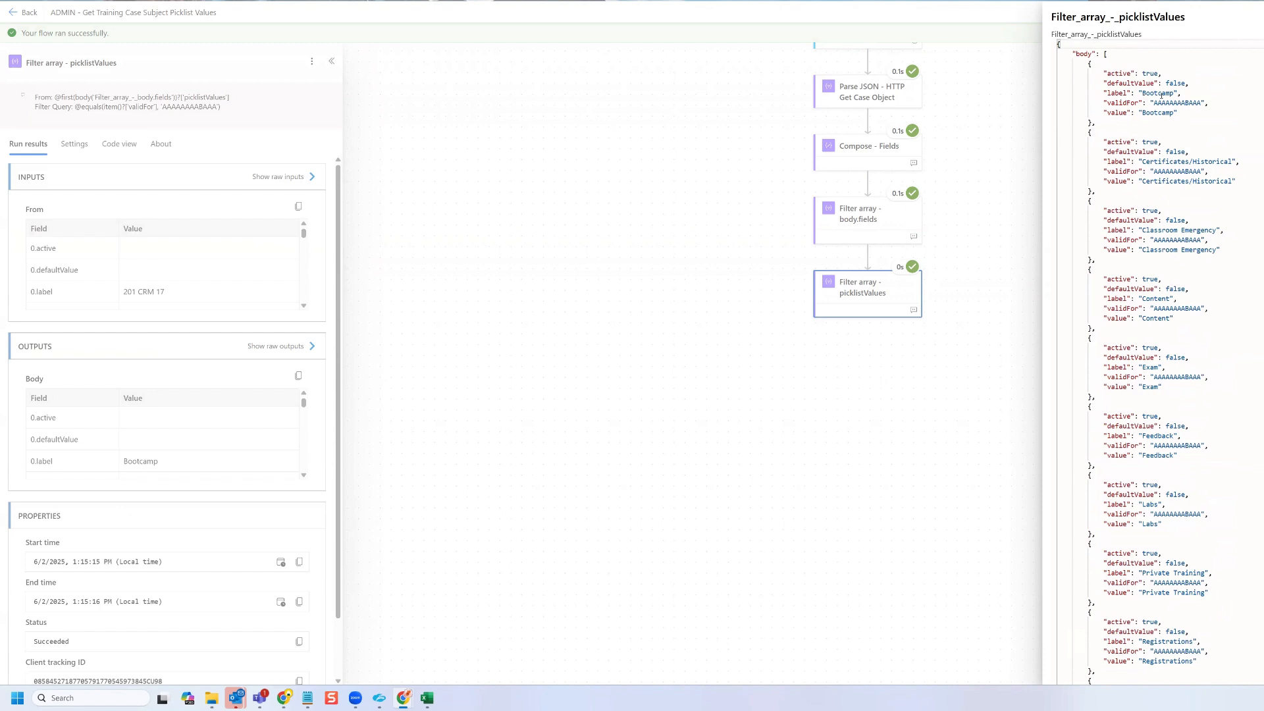
left_click_drag(1185, 110, 1108, 74)
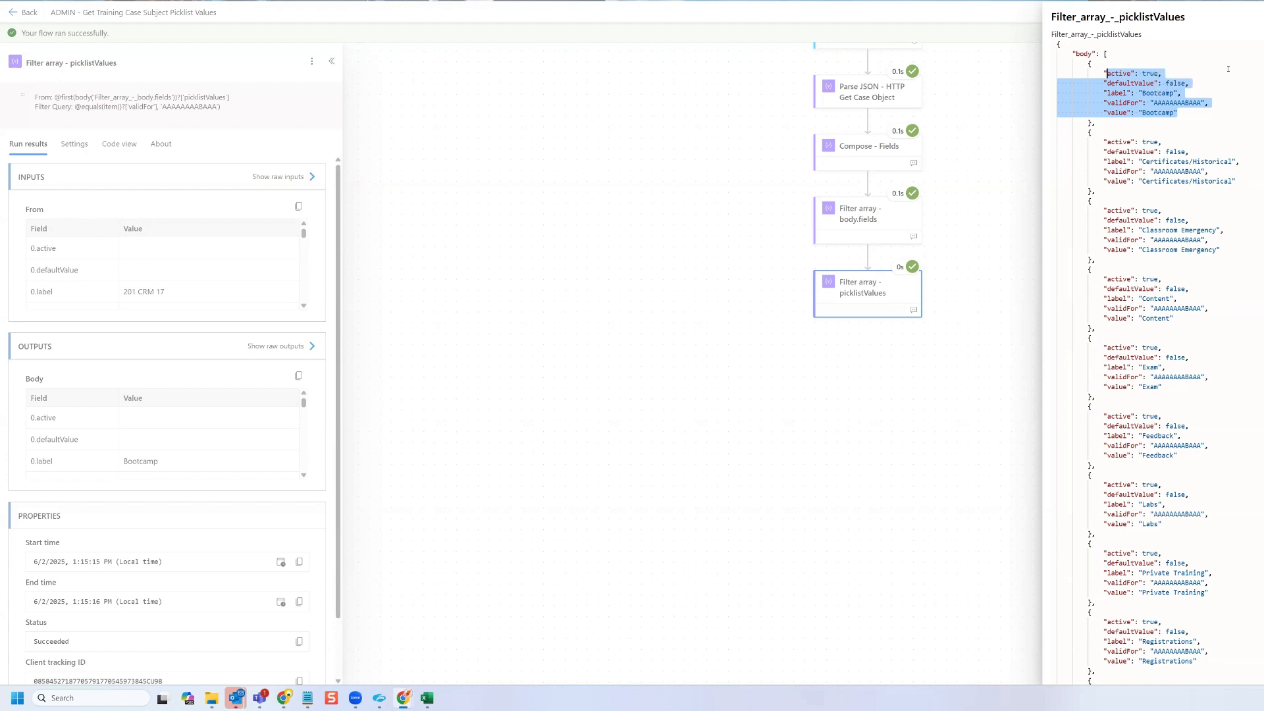
key("Escape")
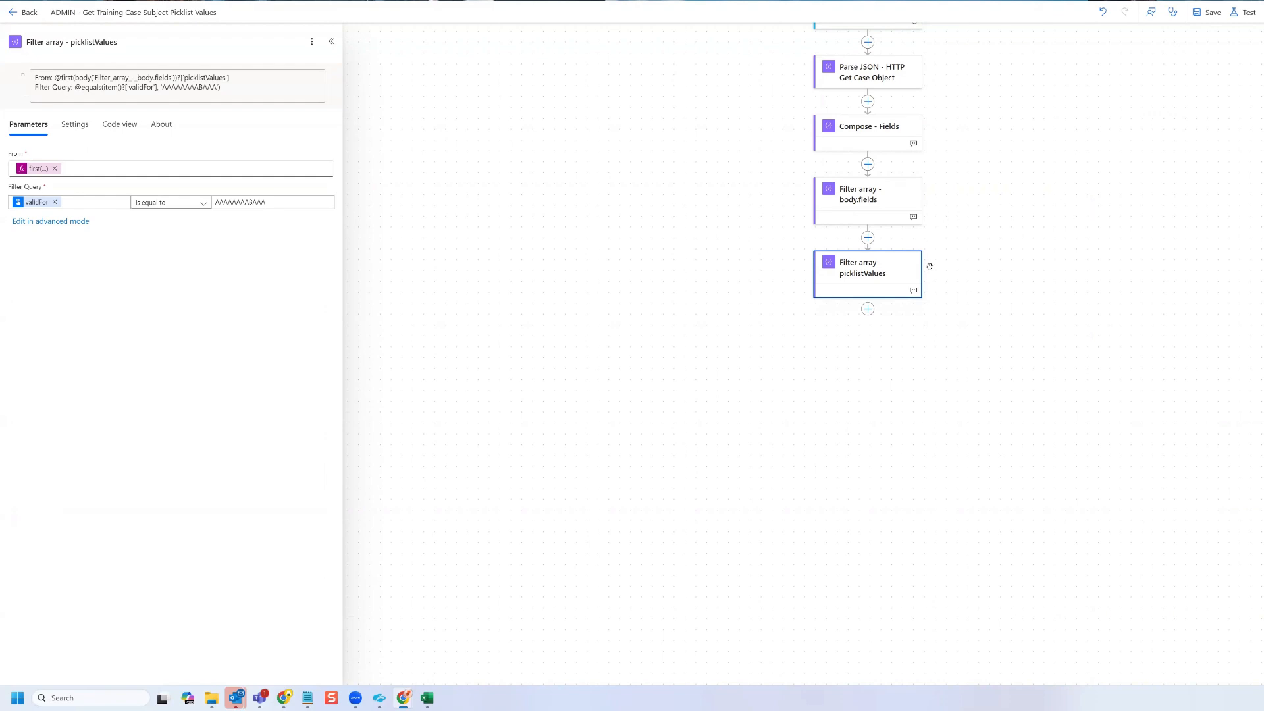
Step: Add a Data Operation Select action after Filter array - picklistValues and rename it "Select - picklistValue Array"
left_click(867, 308)
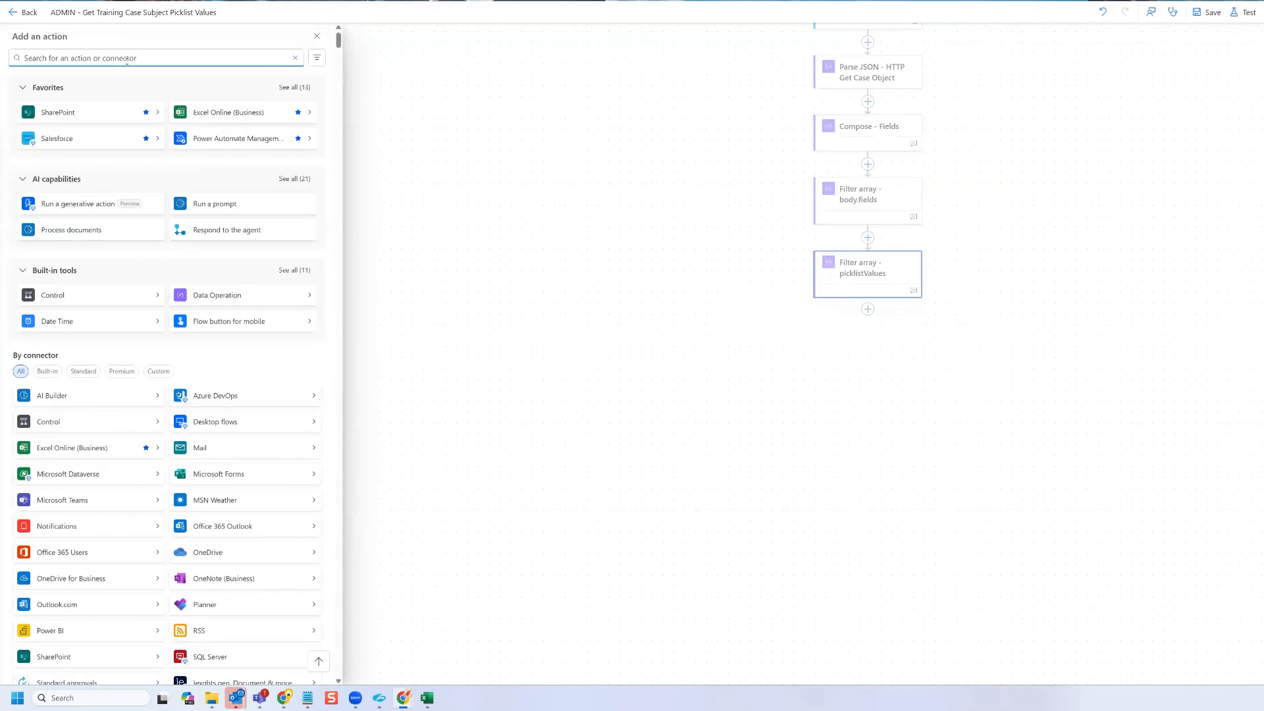
type("select")
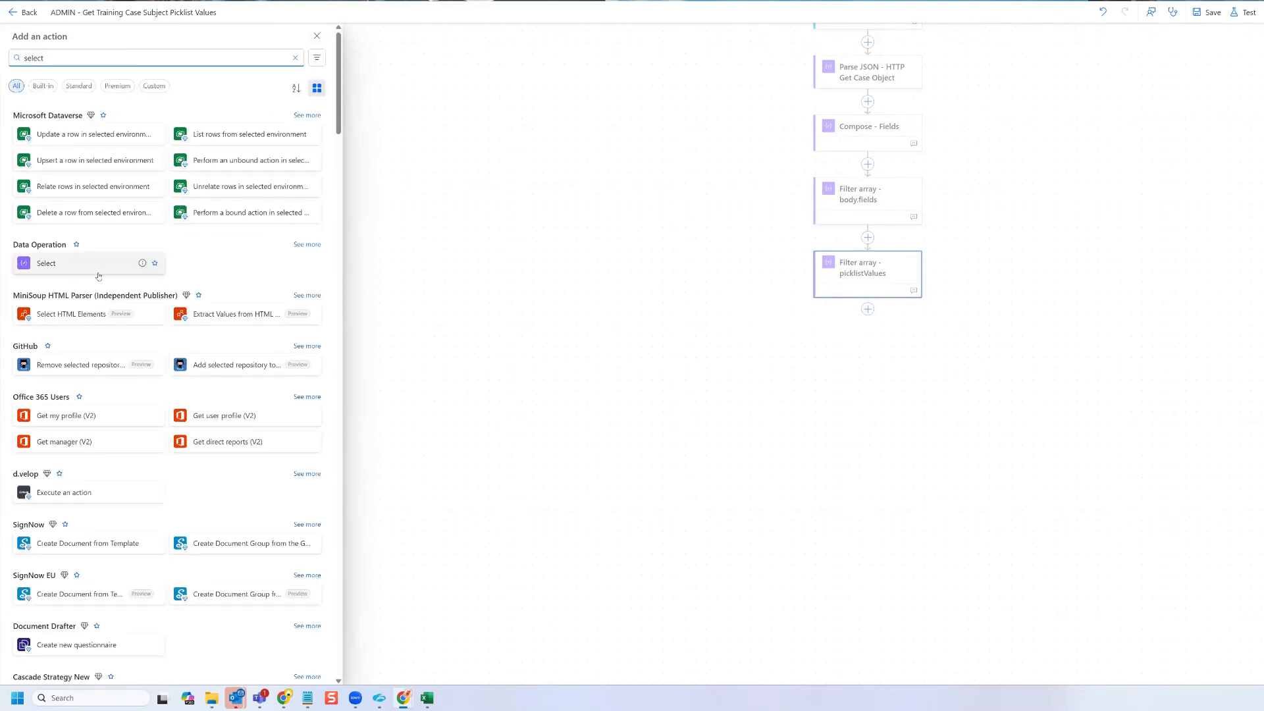
left_click(99, 273)
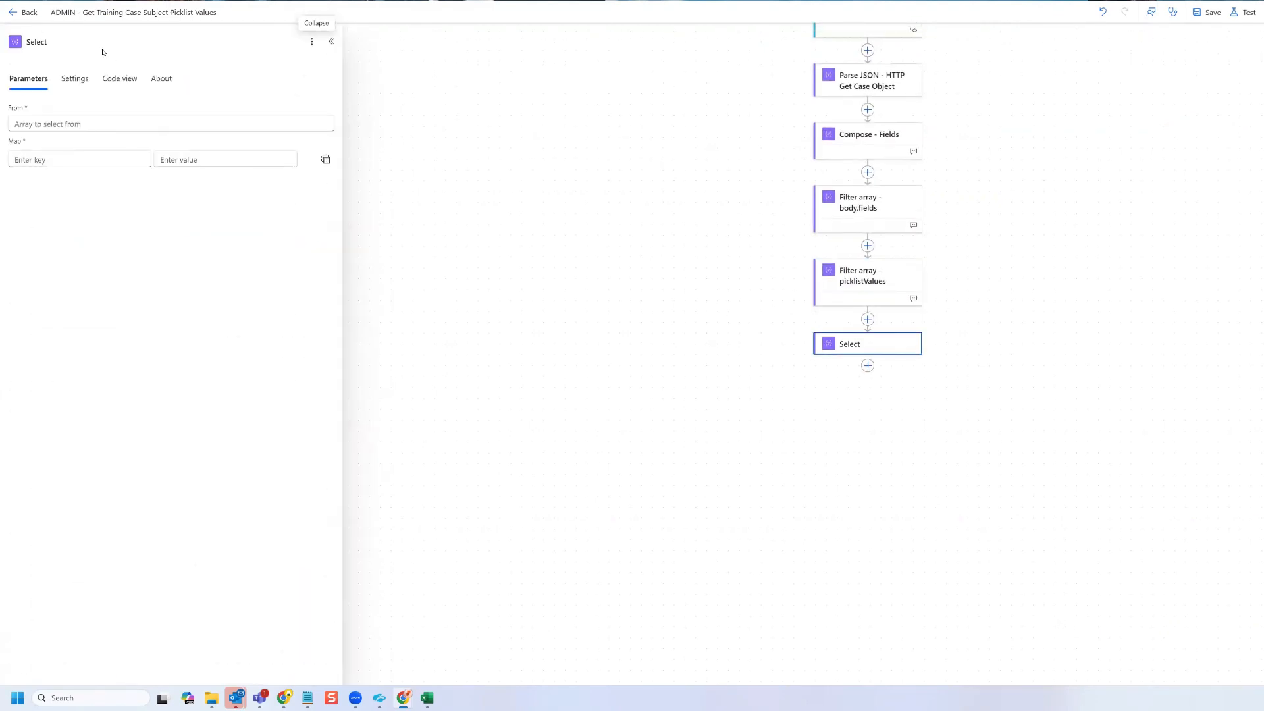
left_click(110, 43)
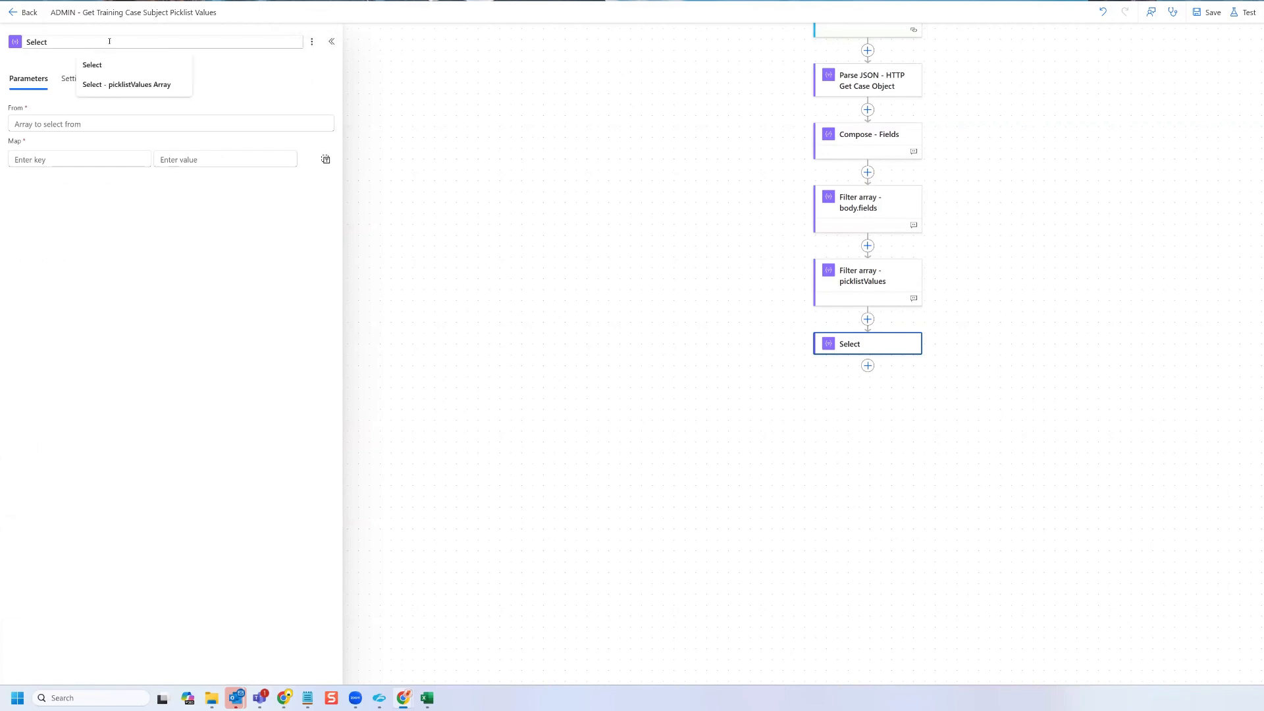
type("- pick")
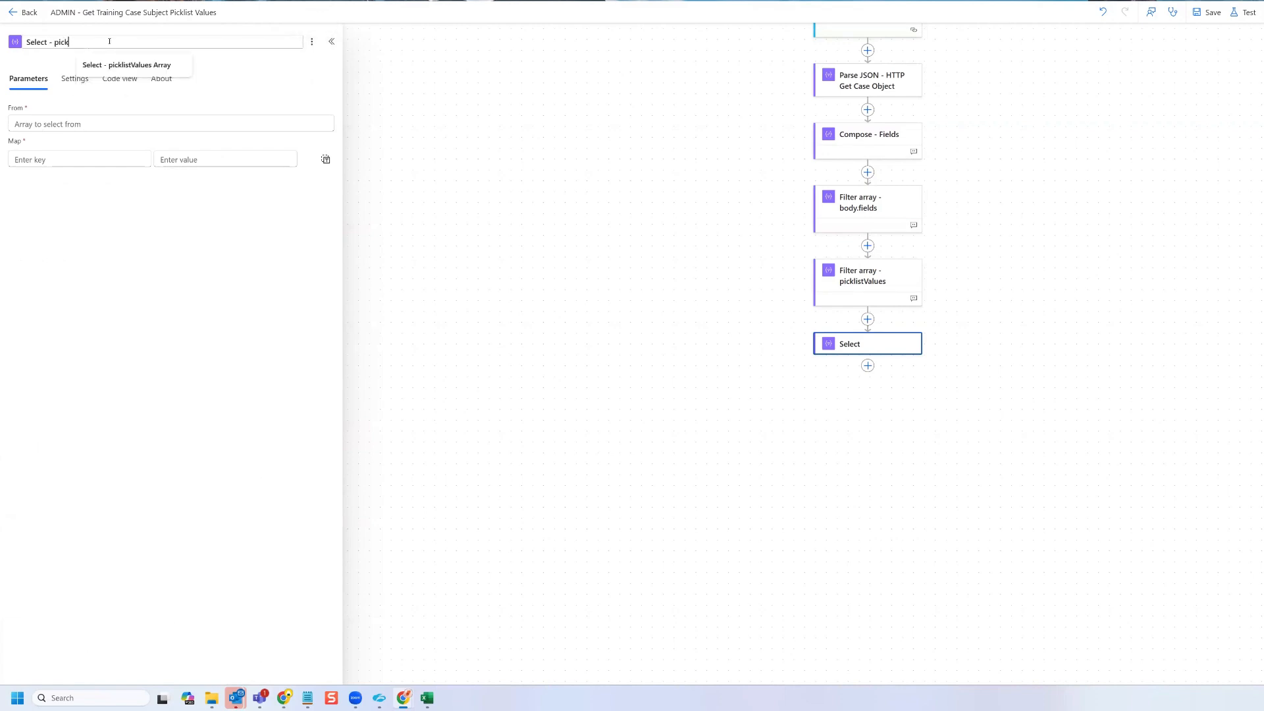
type("listValue Array")
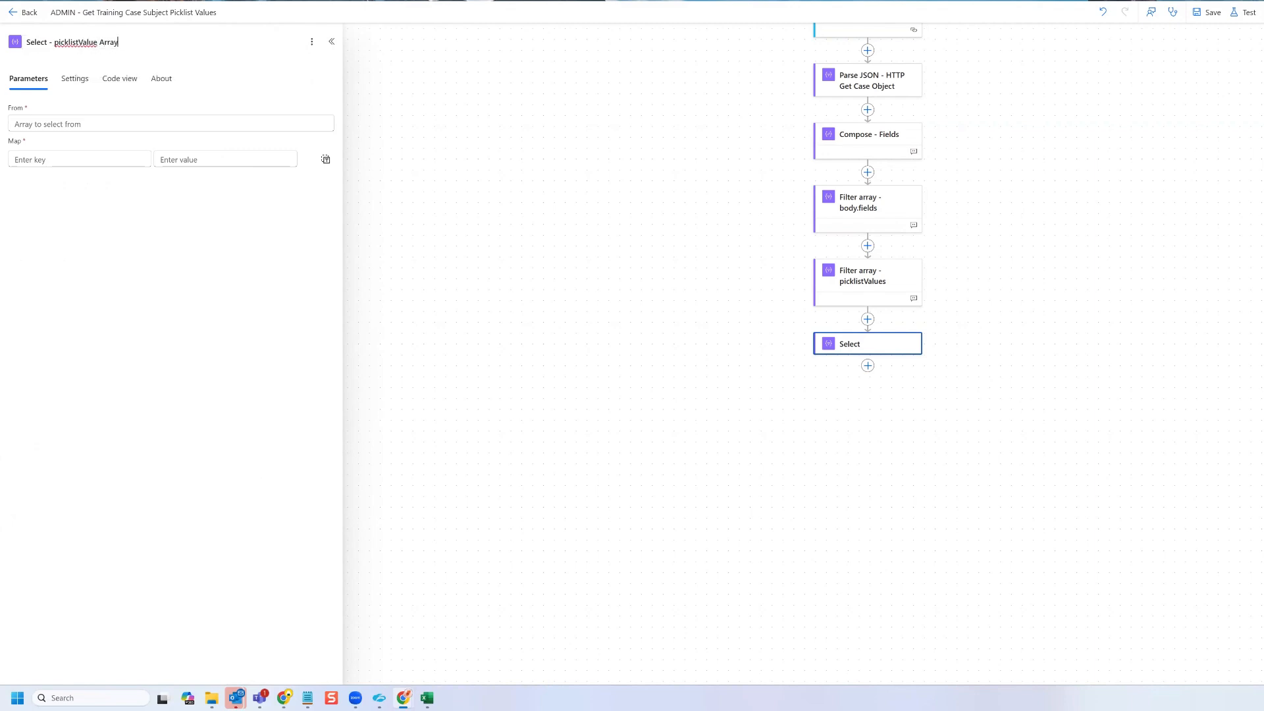
key("Return")
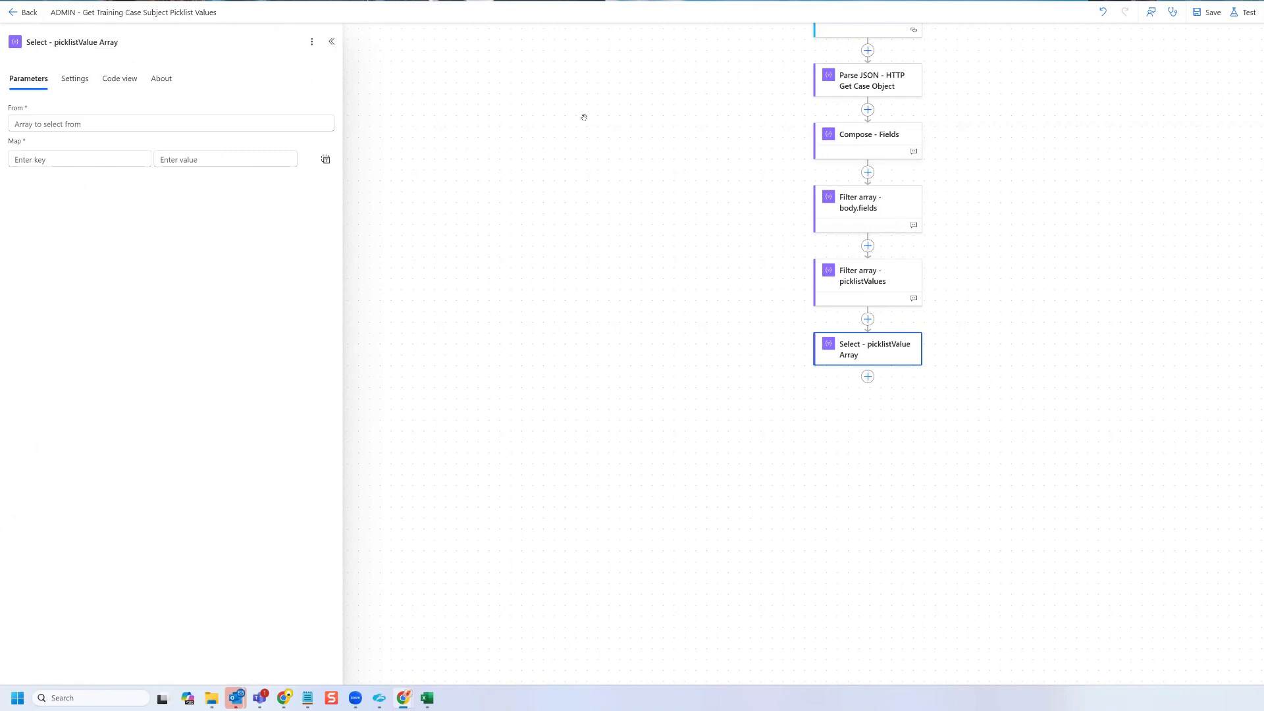
left_click(99, 124)
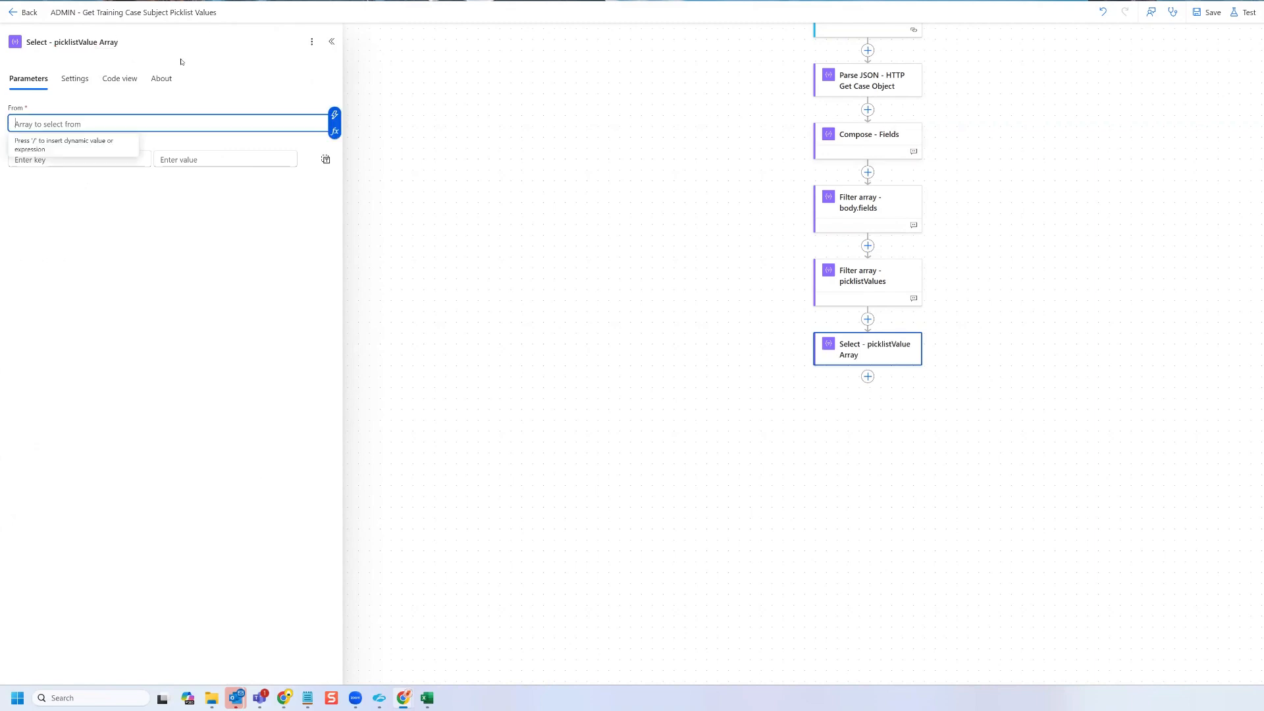
left_click(312, 41)
left_click(313, 60)
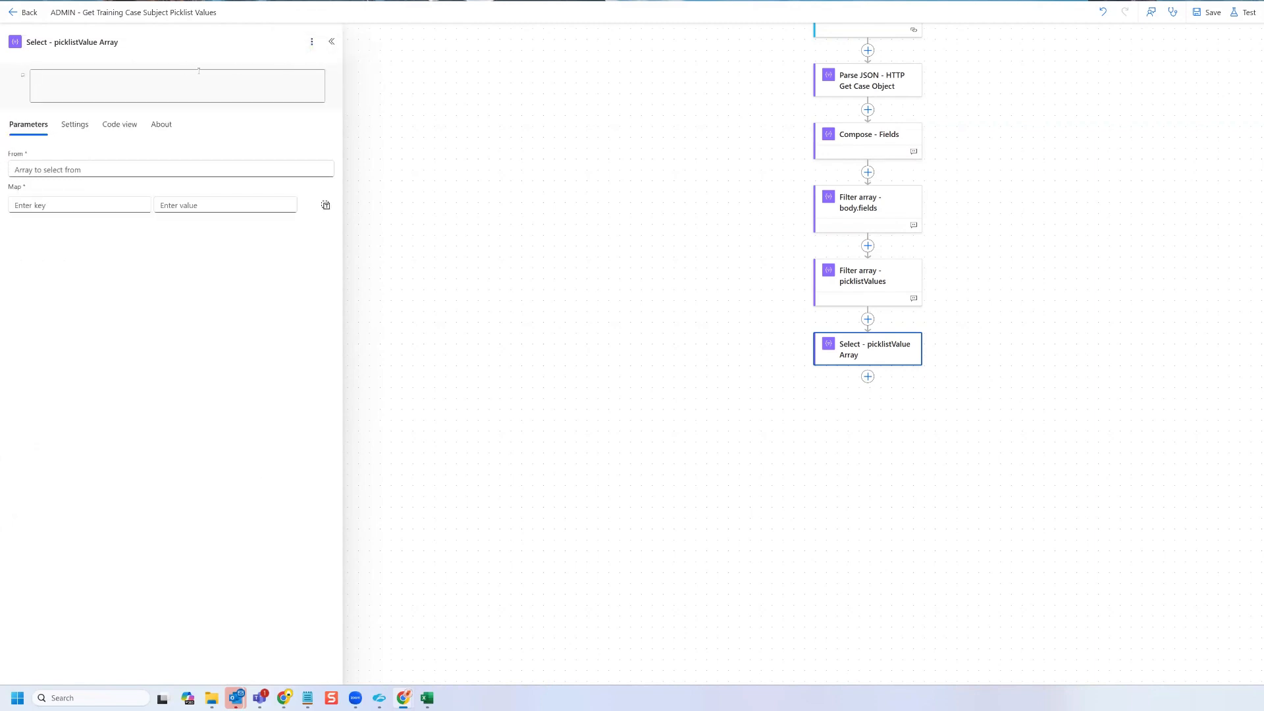
type("From")
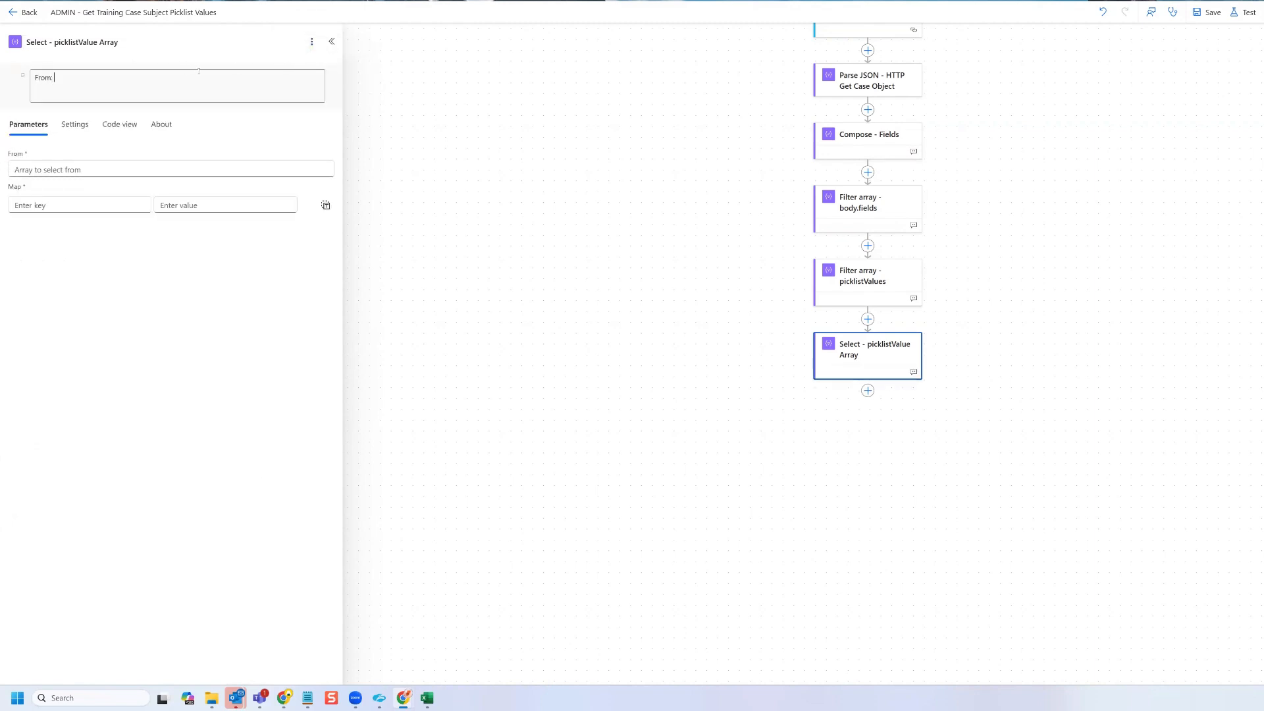
type(":")
type("@body('Filter array - picklistValues')")
left_click(72, 171)
key("ctrl+v")
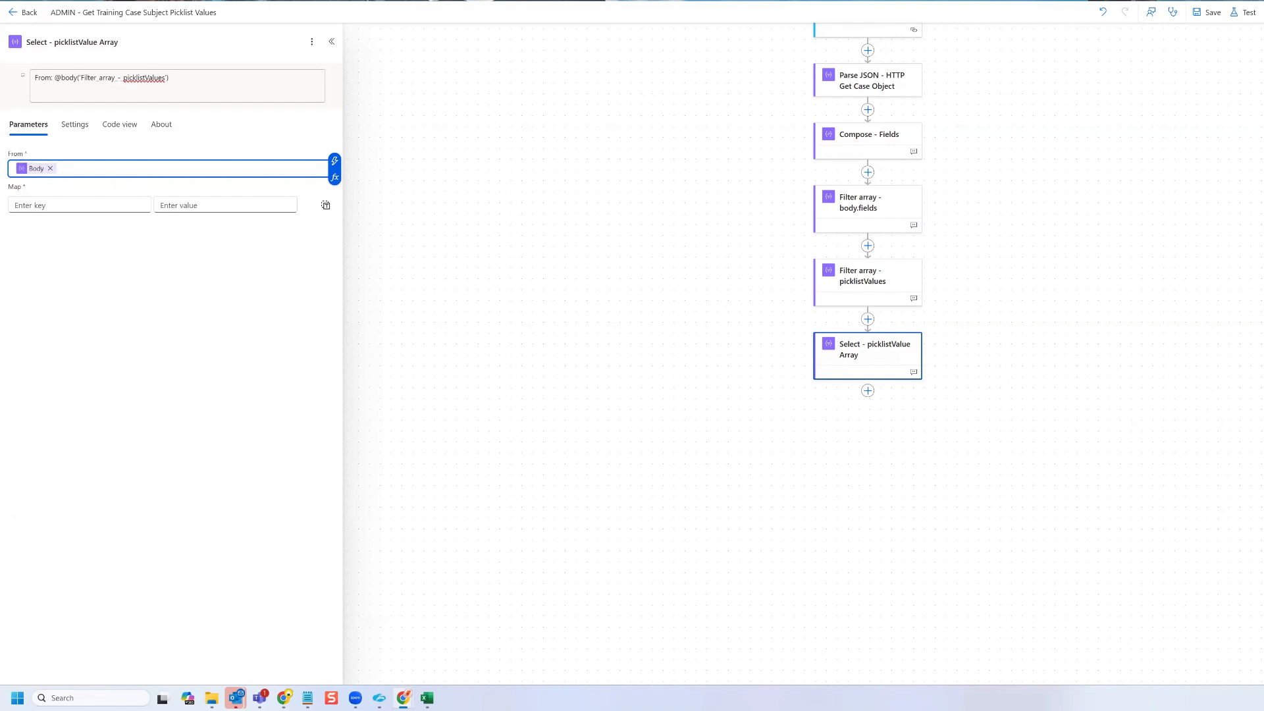
left_click(446, 250)
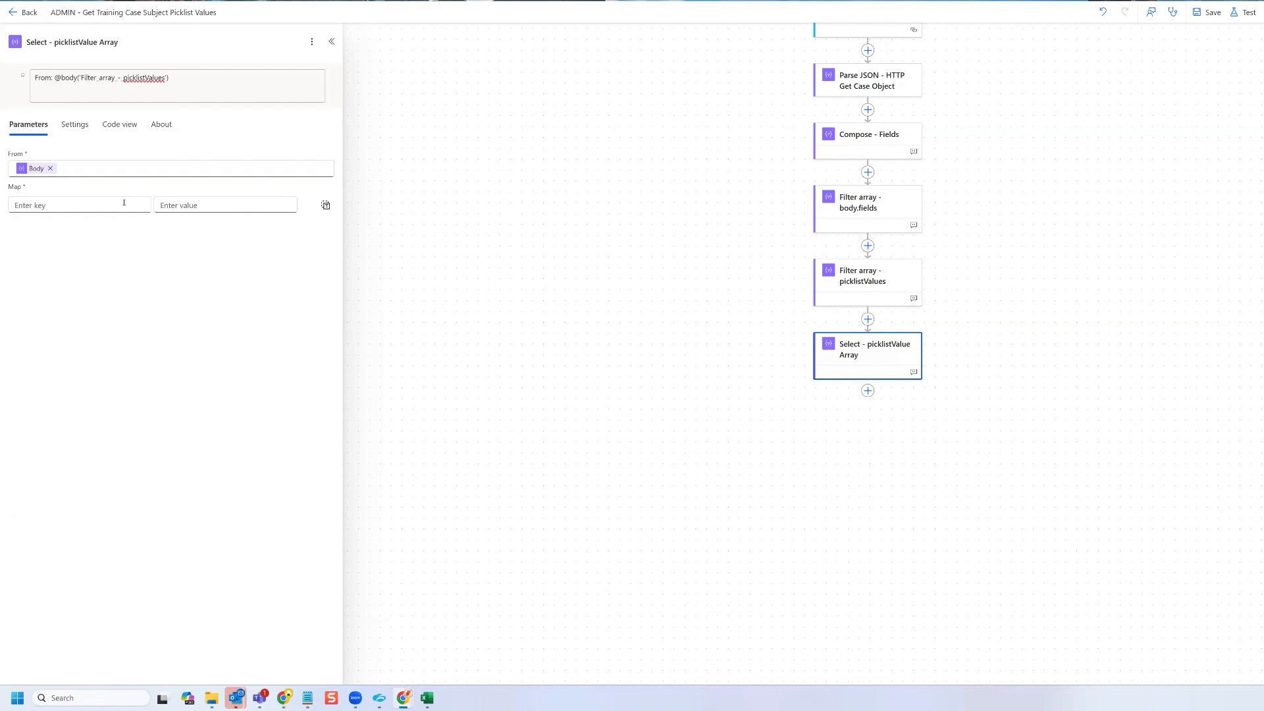
Step: Enter label as the first Map key and look through the dynamic content available for its value
left_click(53, 203)
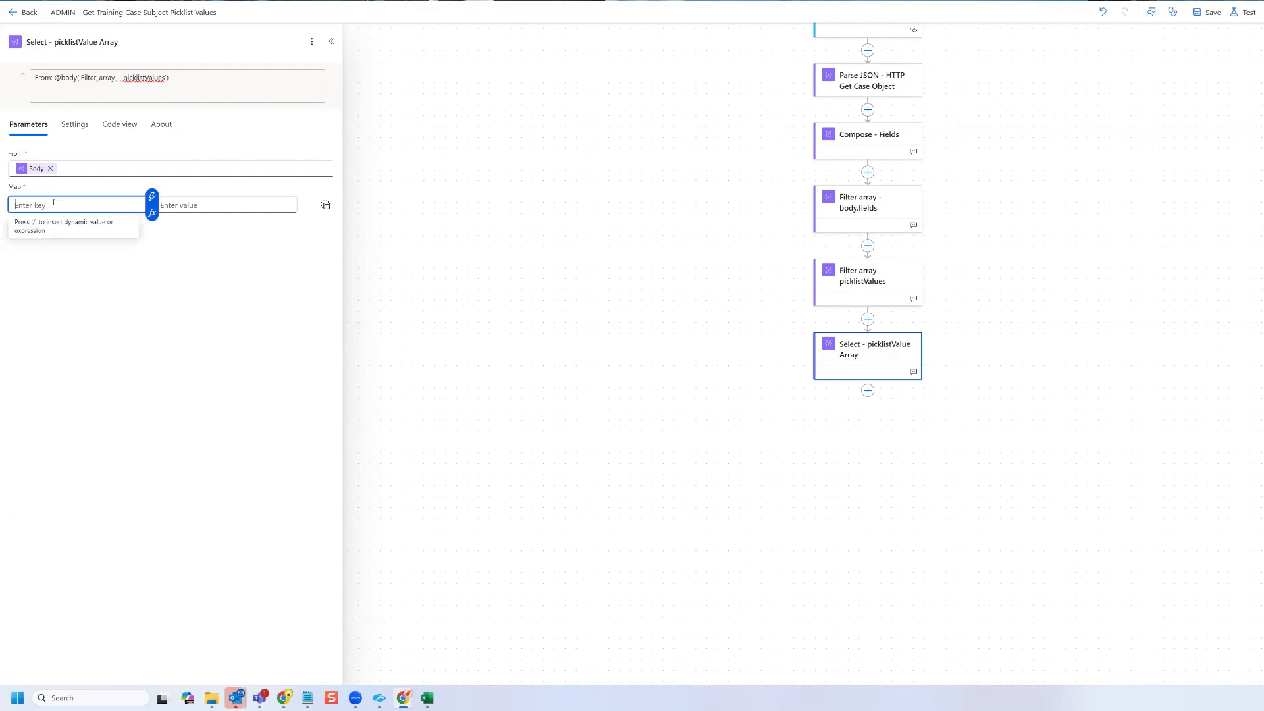
type("label")
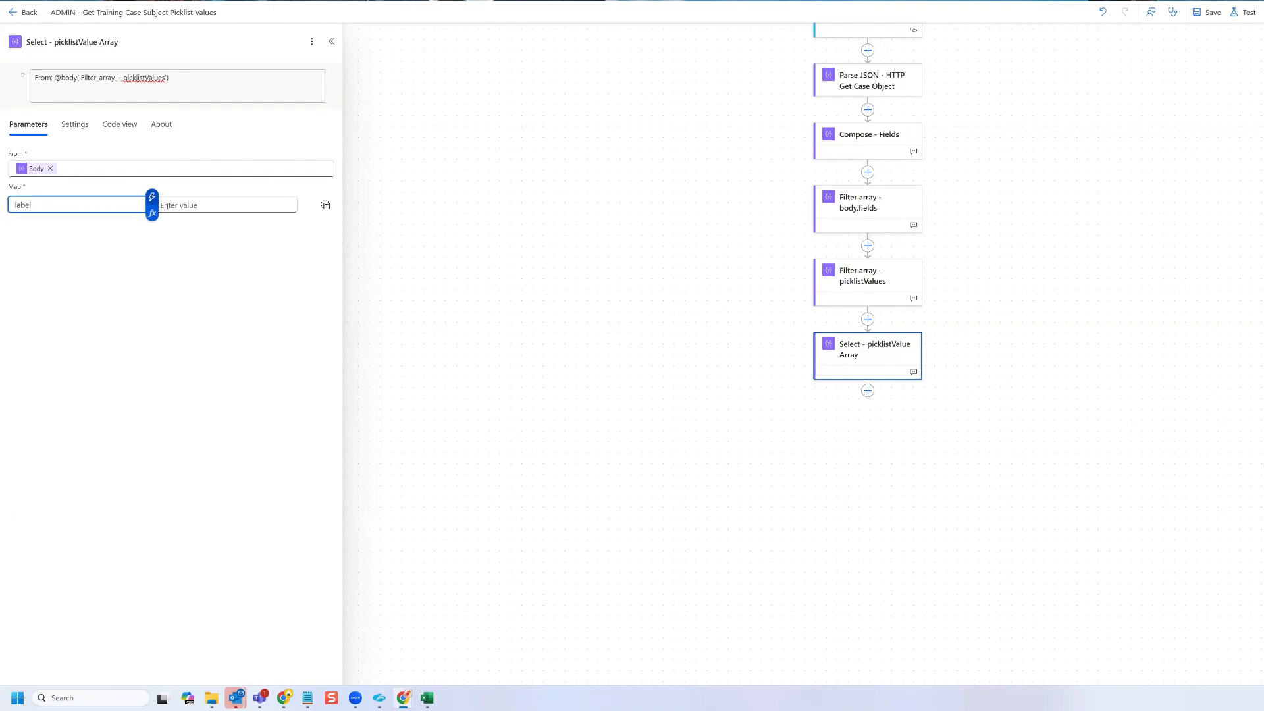
left_click(177, 205)
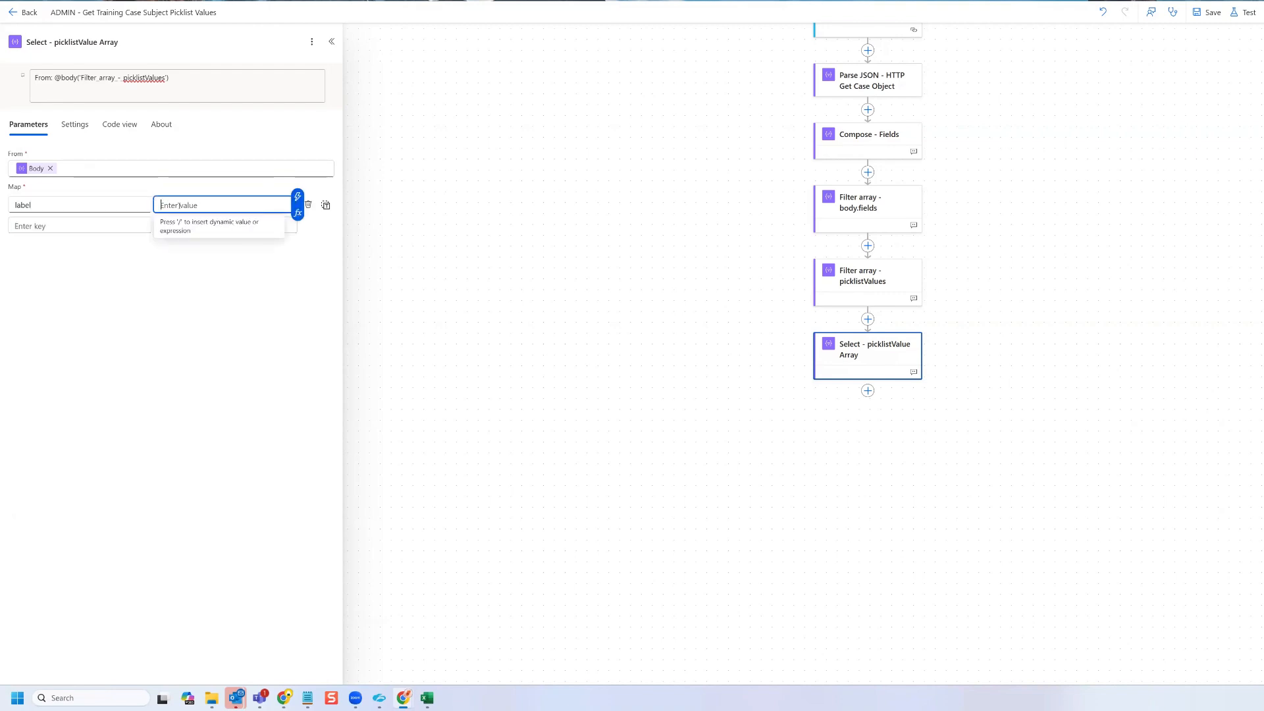
left_click(298, 196)
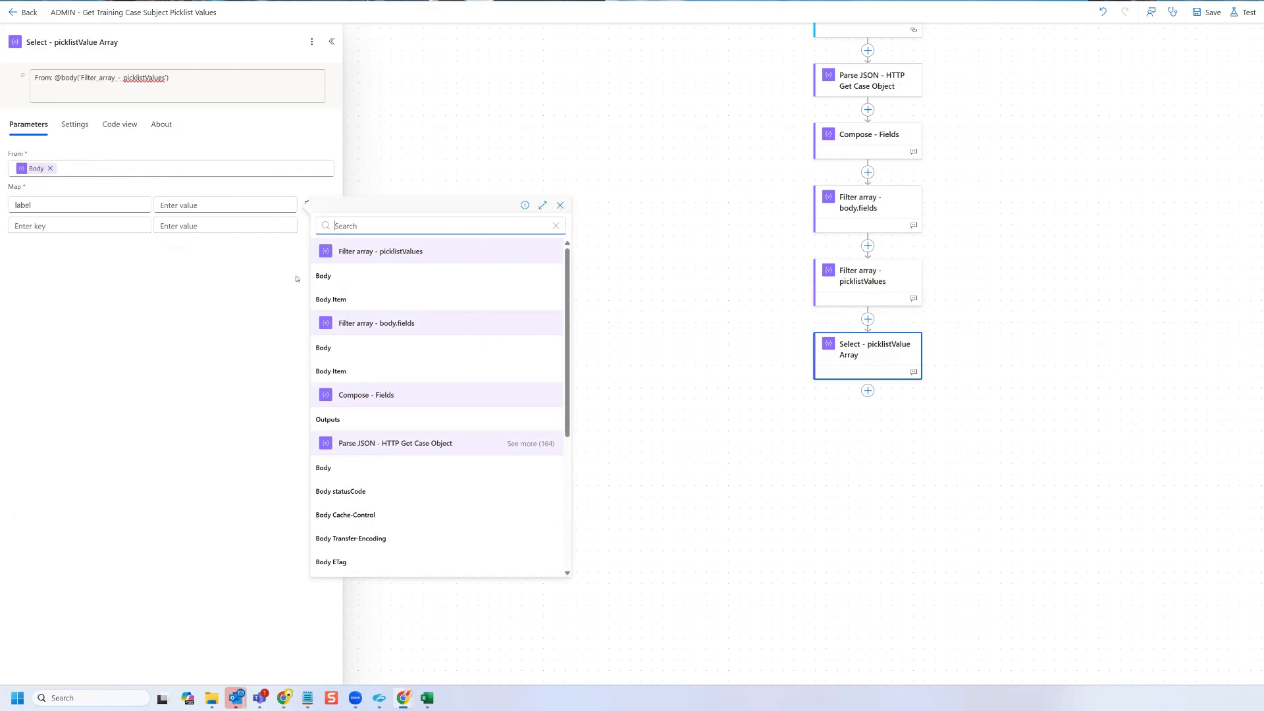
left_click(560, 205)
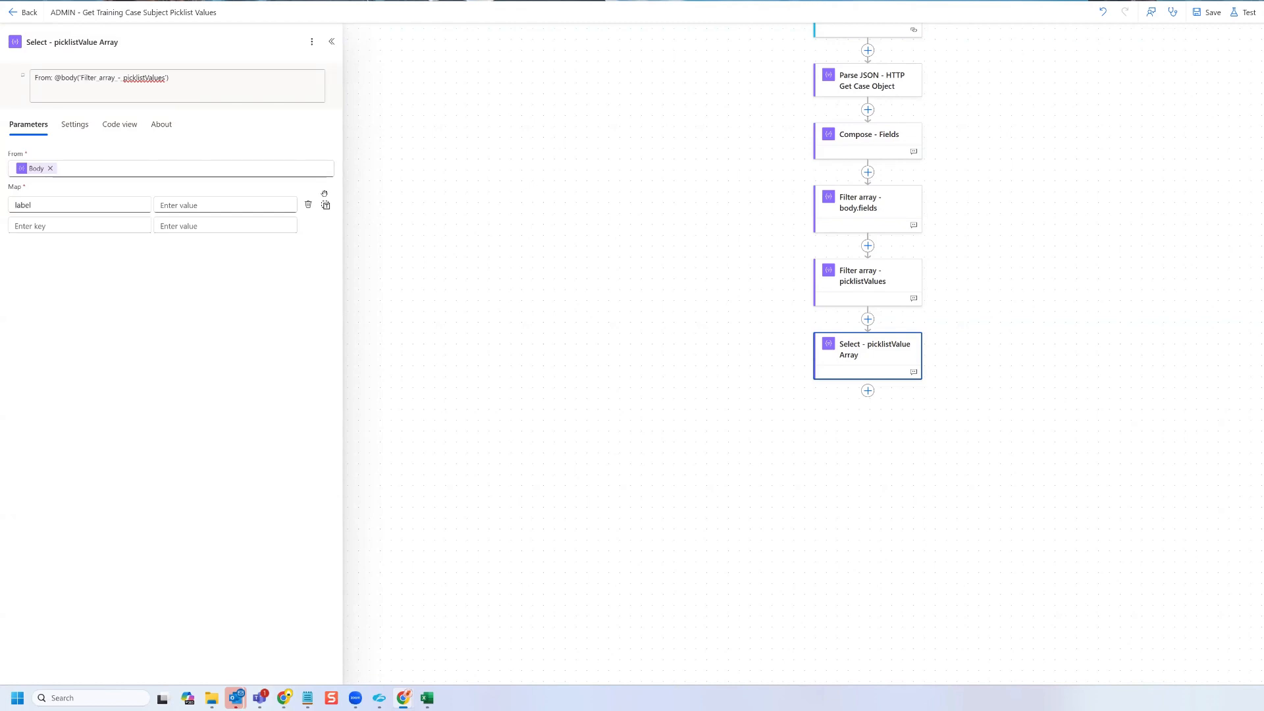
left_click(199, 206)
left_click(192, 74)
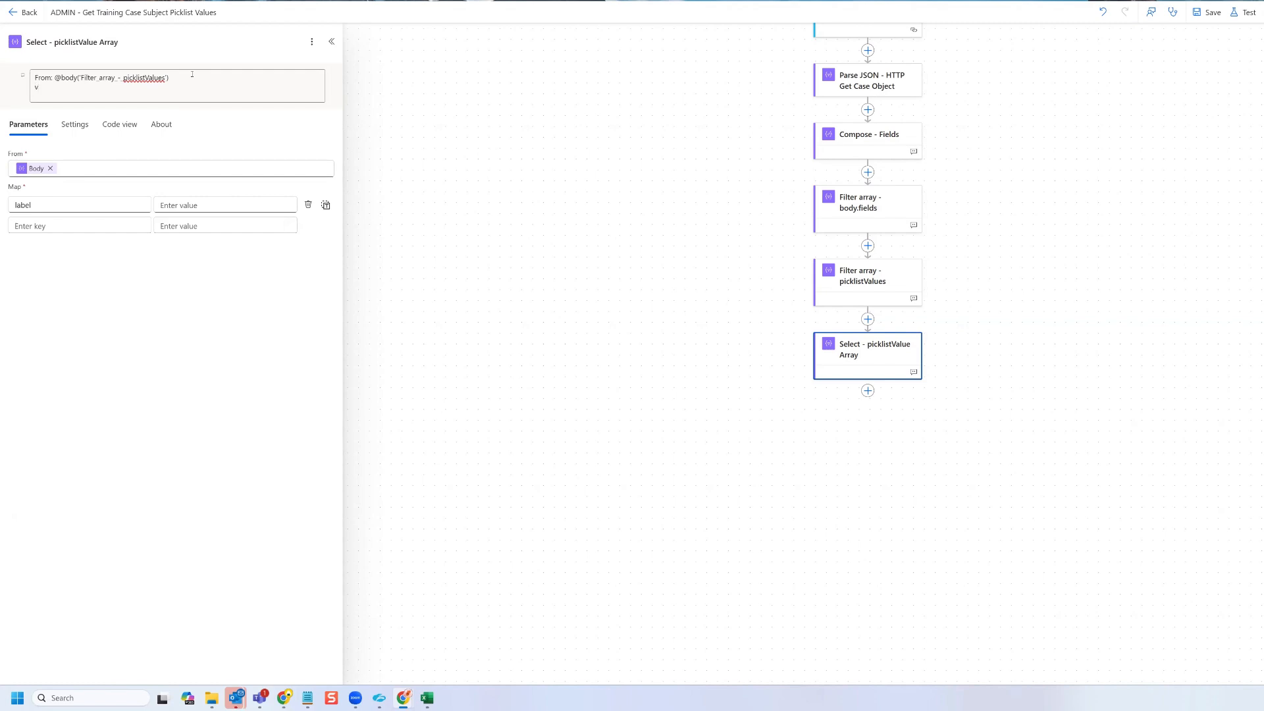
key("BackSpace")
type("Map value field : @item()?['label']")
left_click(51, 87)
left_click(166, 204)
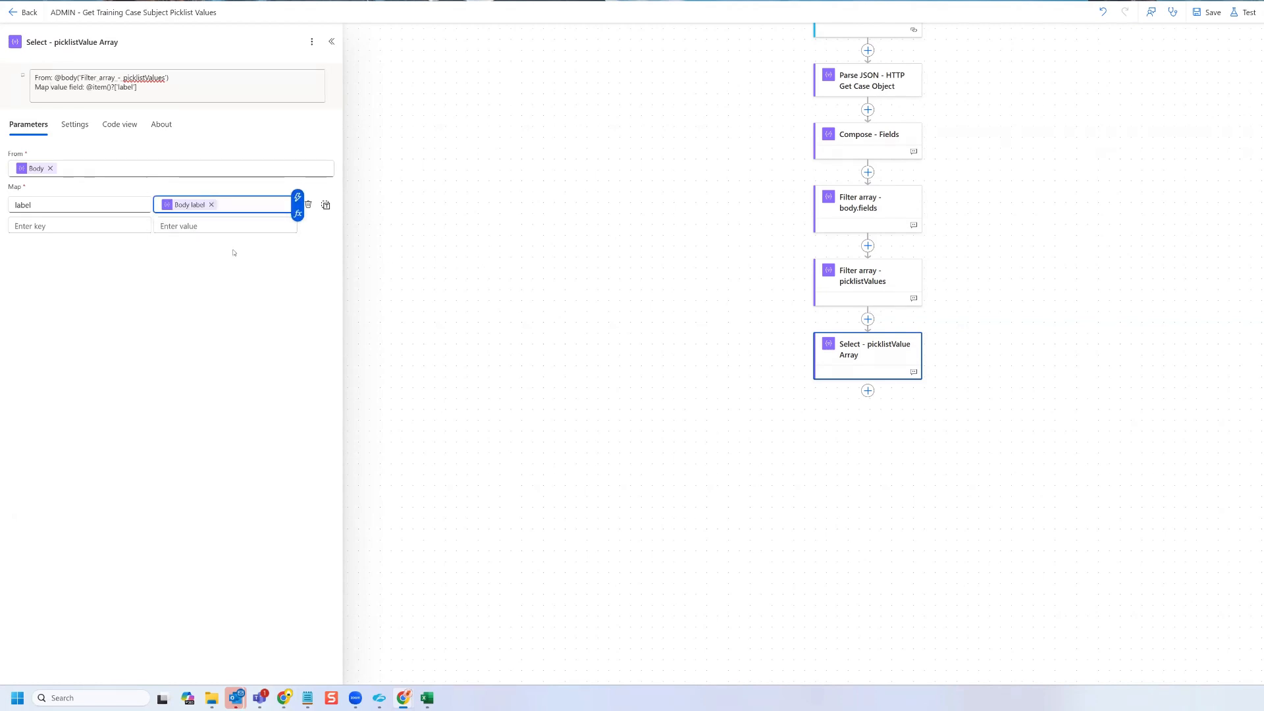
Step: Save the flow and run a manual test with the new Select action
left_click(1208, 13)
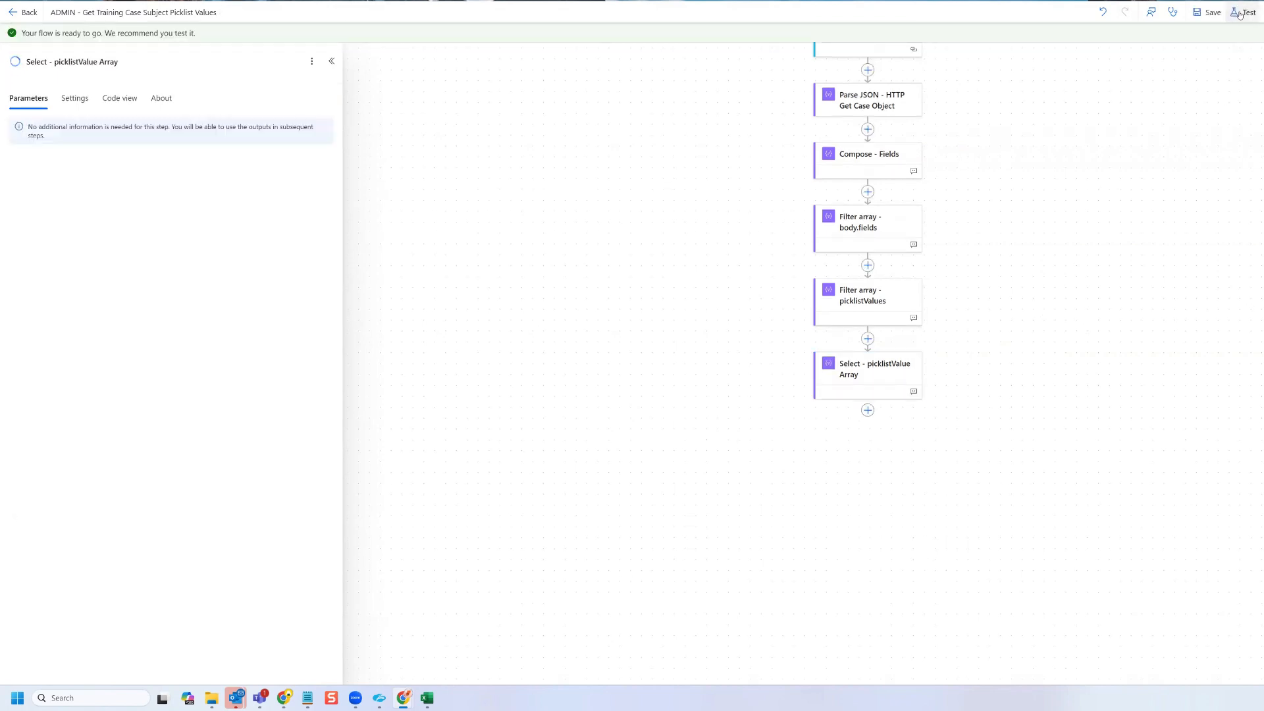
left_click(1243, 13)
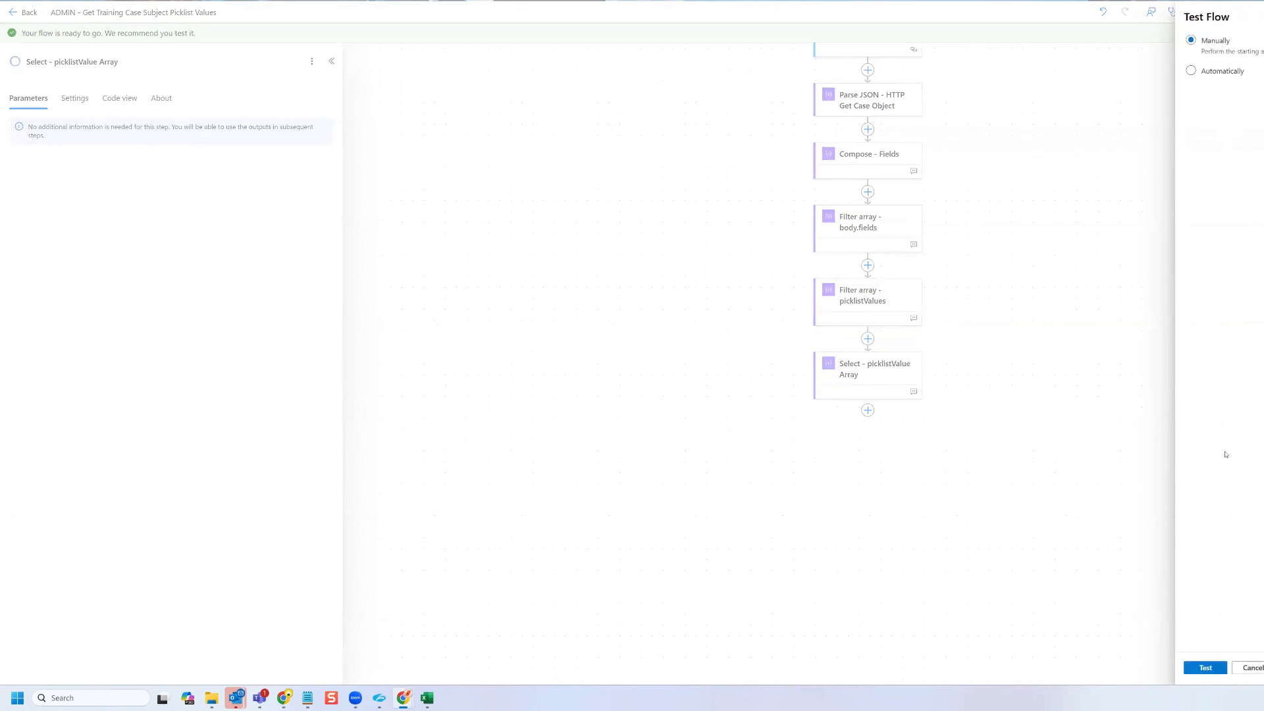
left_click(1204, 668)
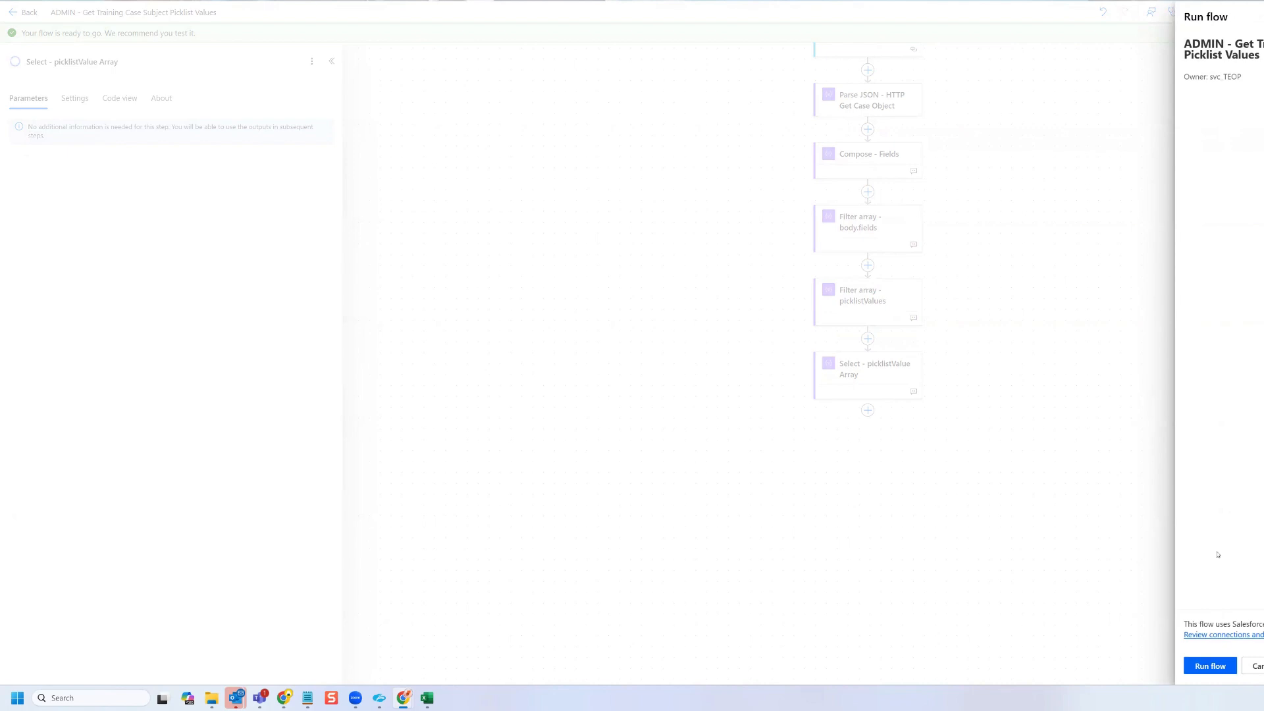
left_click(1210, 667)
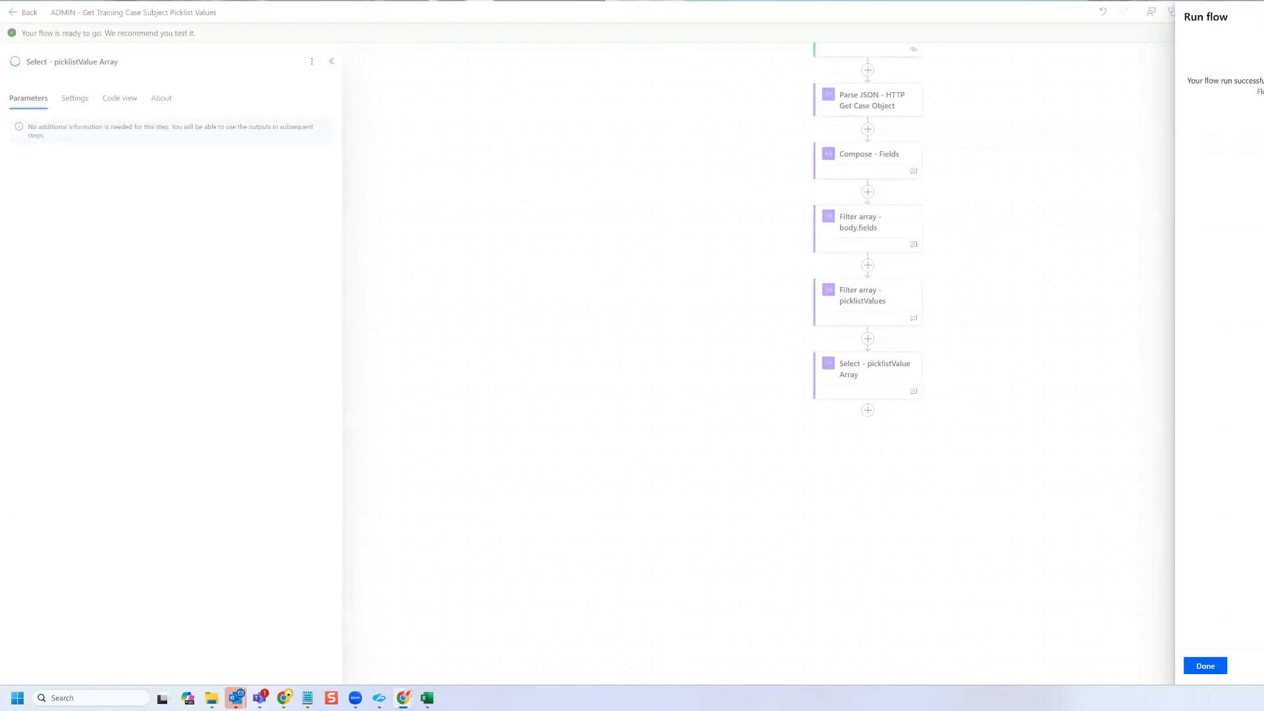
left_click(1203, 664)
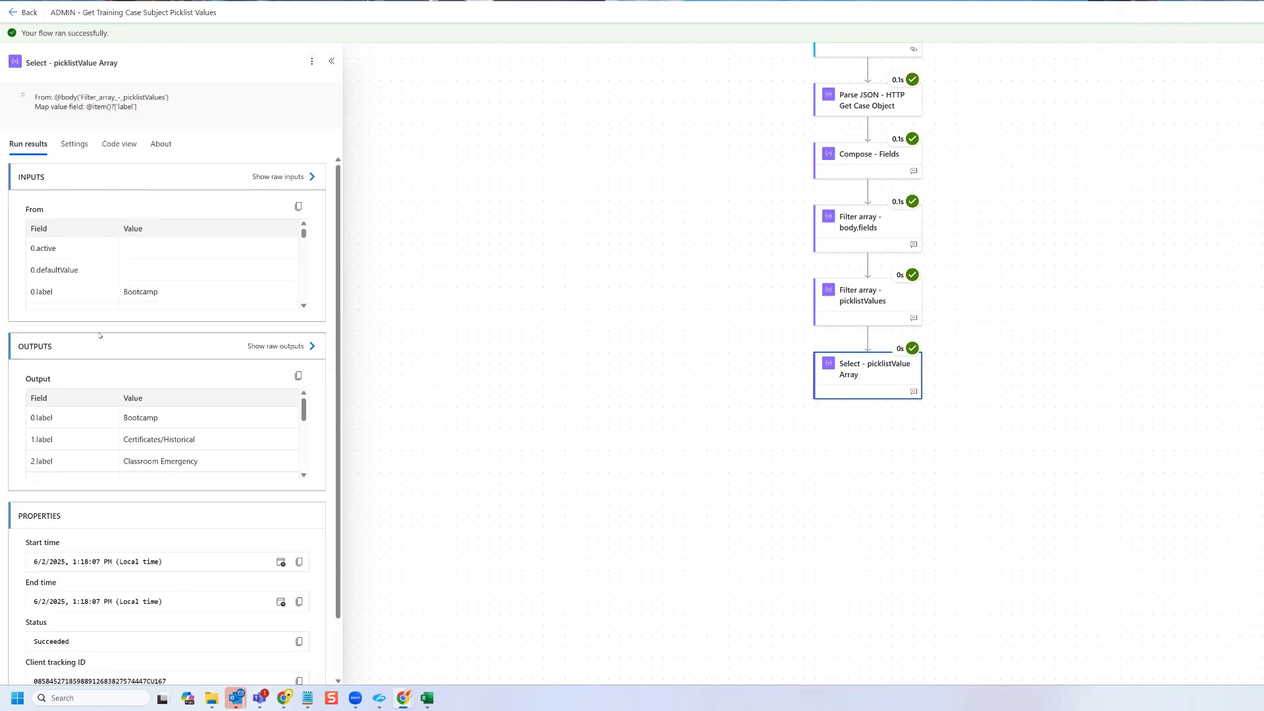
Step: Examine the label entries in the raw outputs of Select - picklistValue Array
left_click(275, 349)
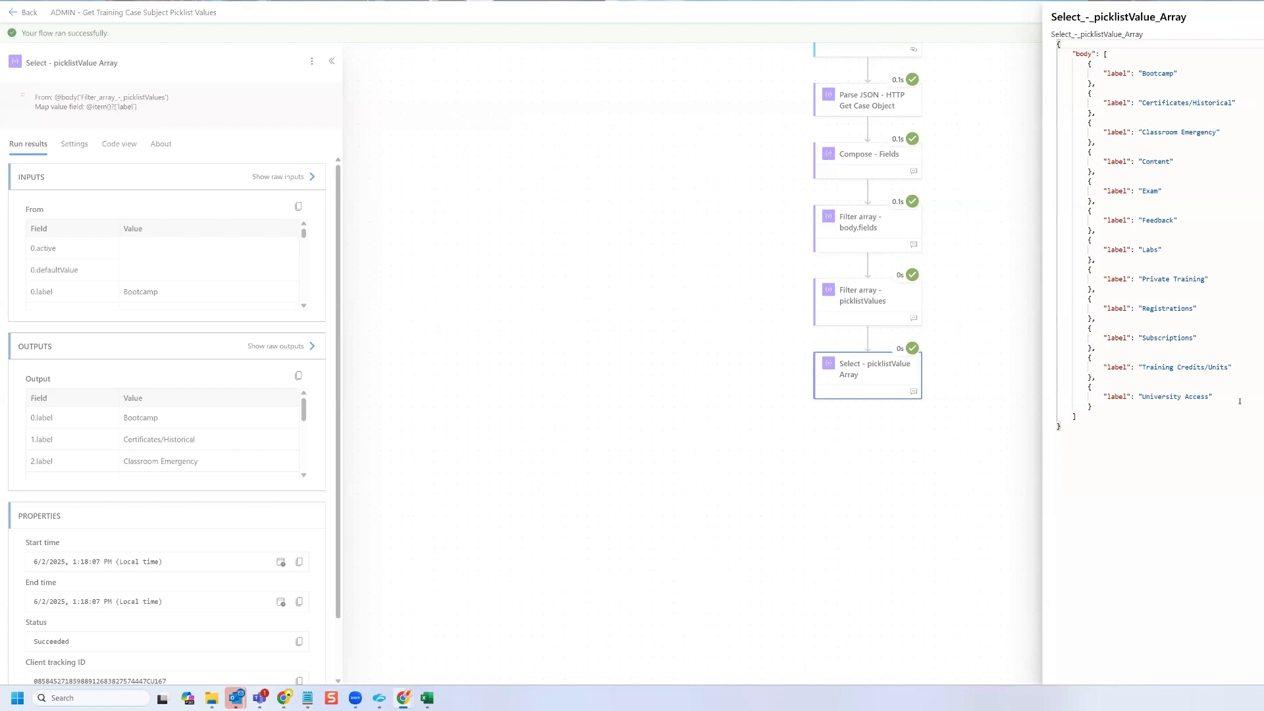
left_click_drag(1239, 401, 1058, 45)
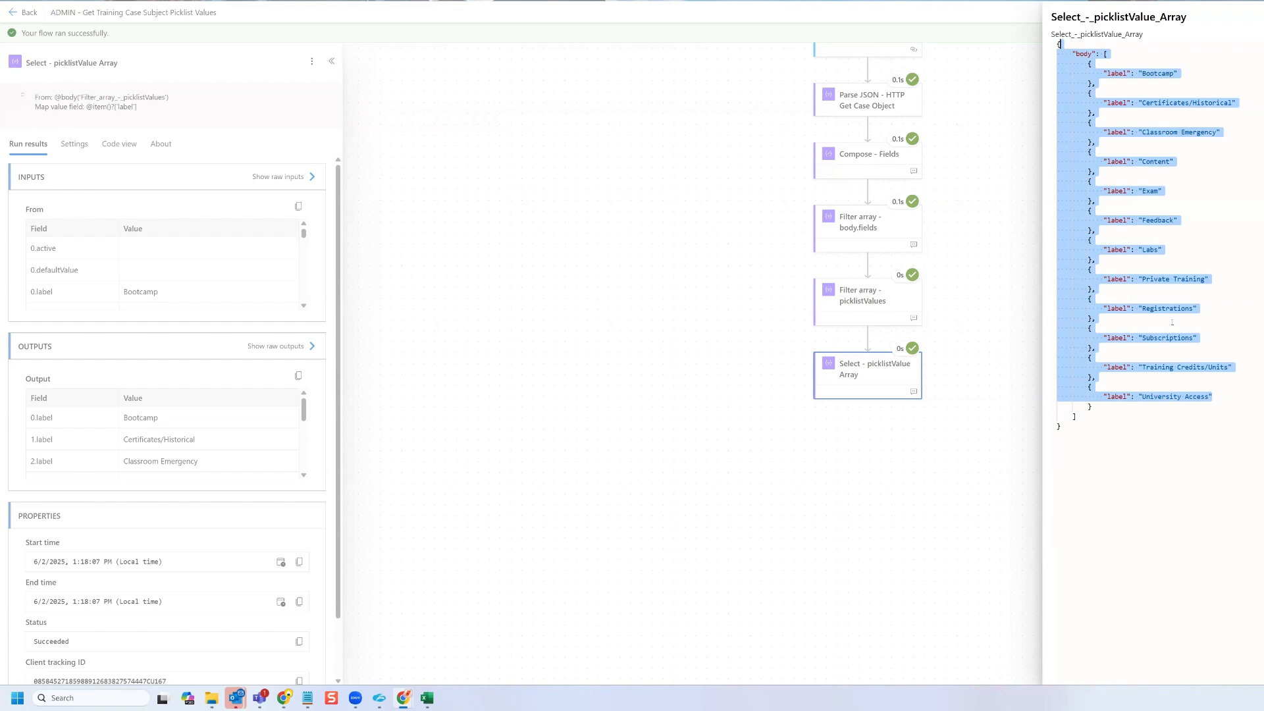